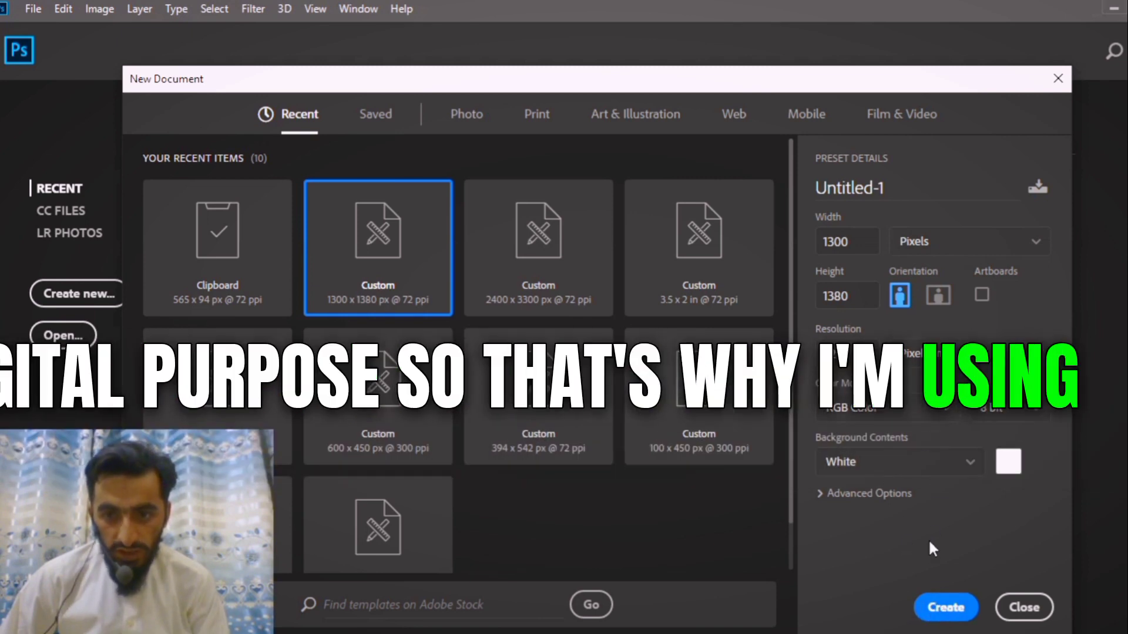
Create a 1300 × 1380 px document with a white background and cover the canvas with a rectangle of about 1351 × 1428 px.
left_click(945, 609)
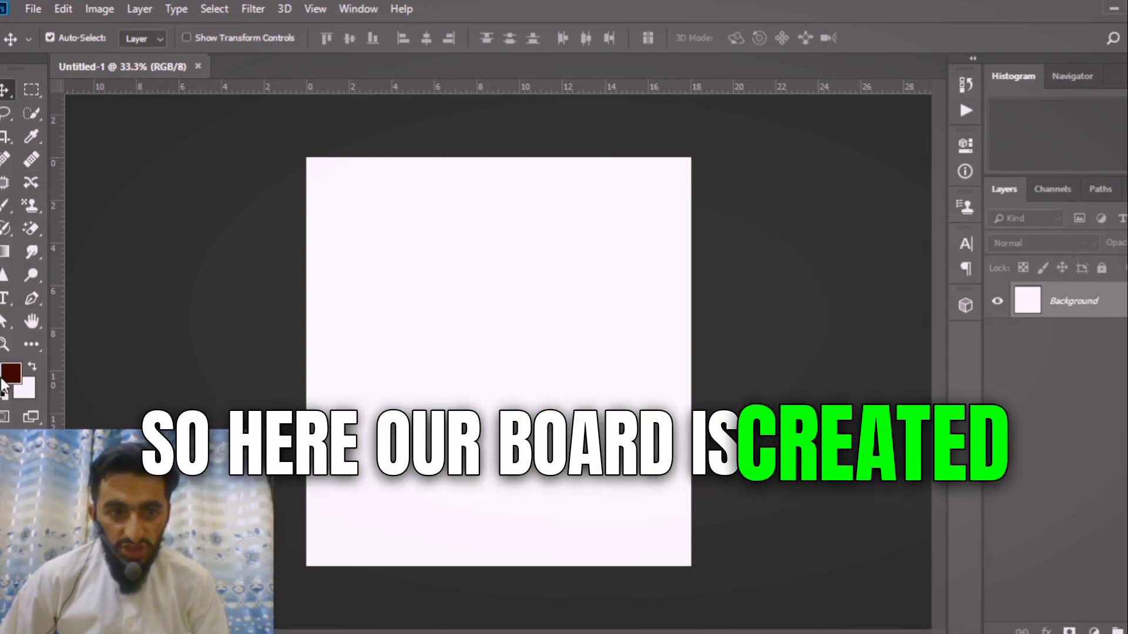
left_click(32, 344)
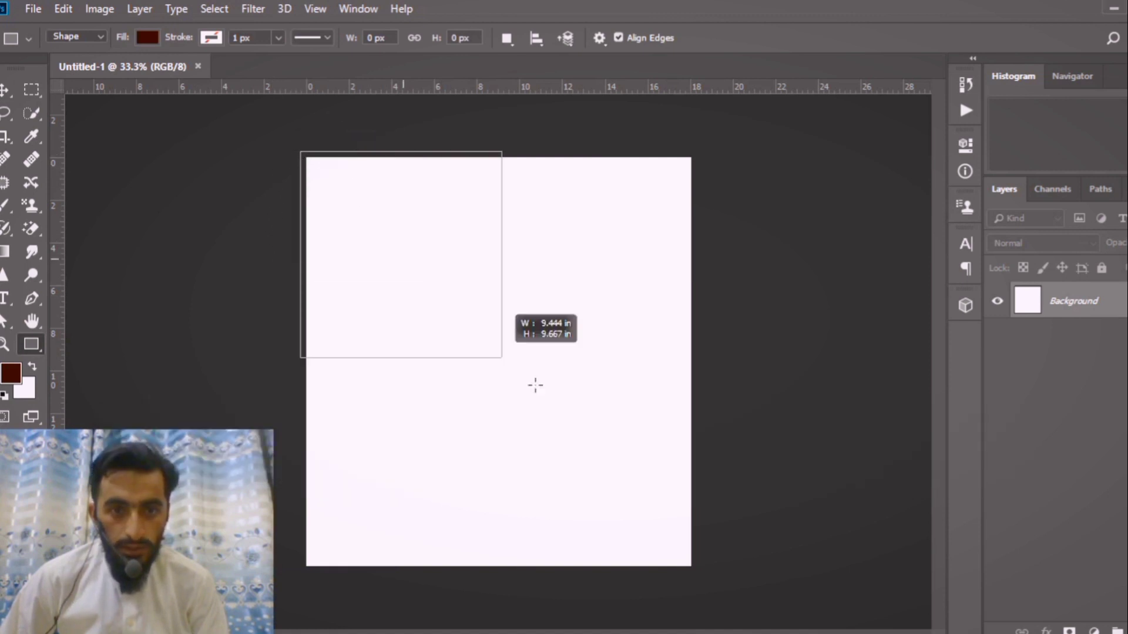
left_click_drag(535, 385, 707, 569)
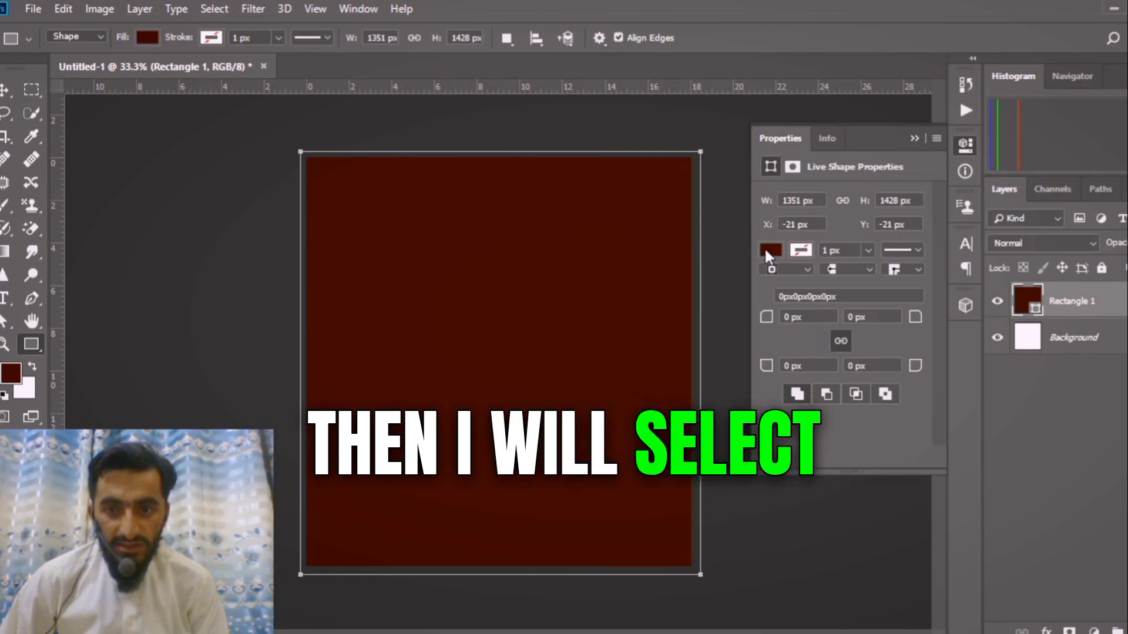
Change the rectangle's fill colour to bright blue.
left_click(770, 251)
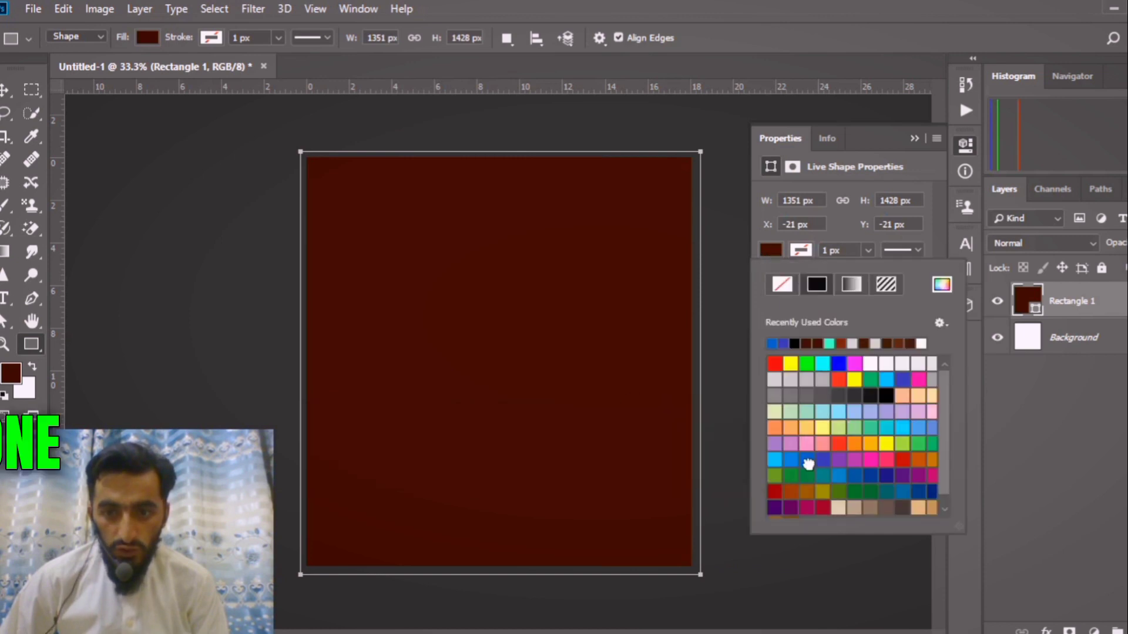
left_click(809, 462)
left_click(910, 133)
left_click(912, 137)
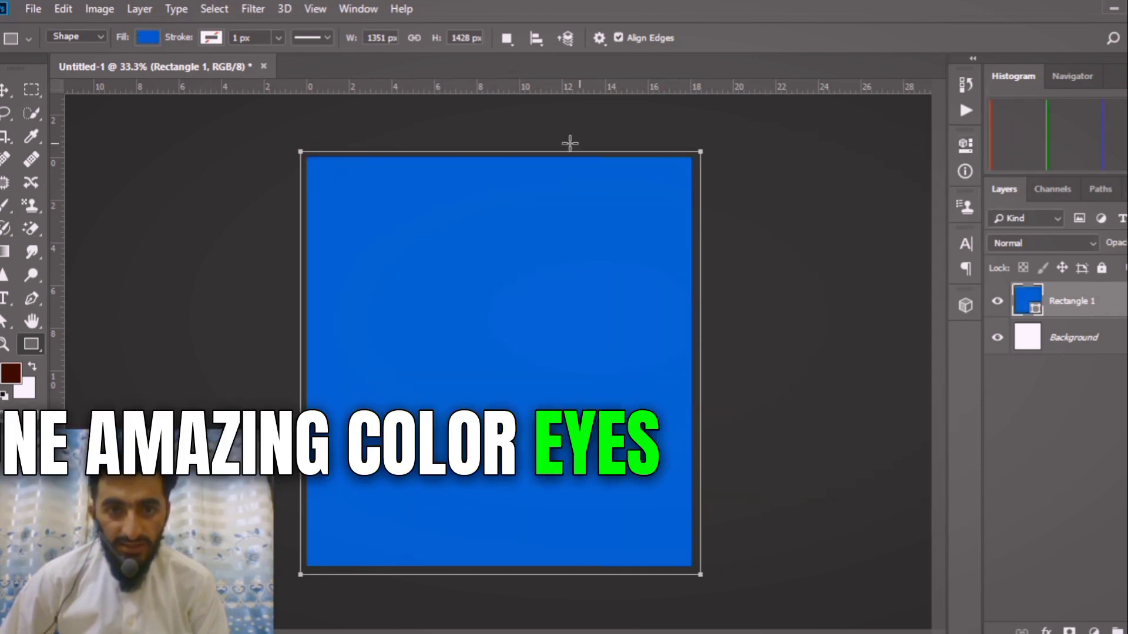
left_click(7, 90)
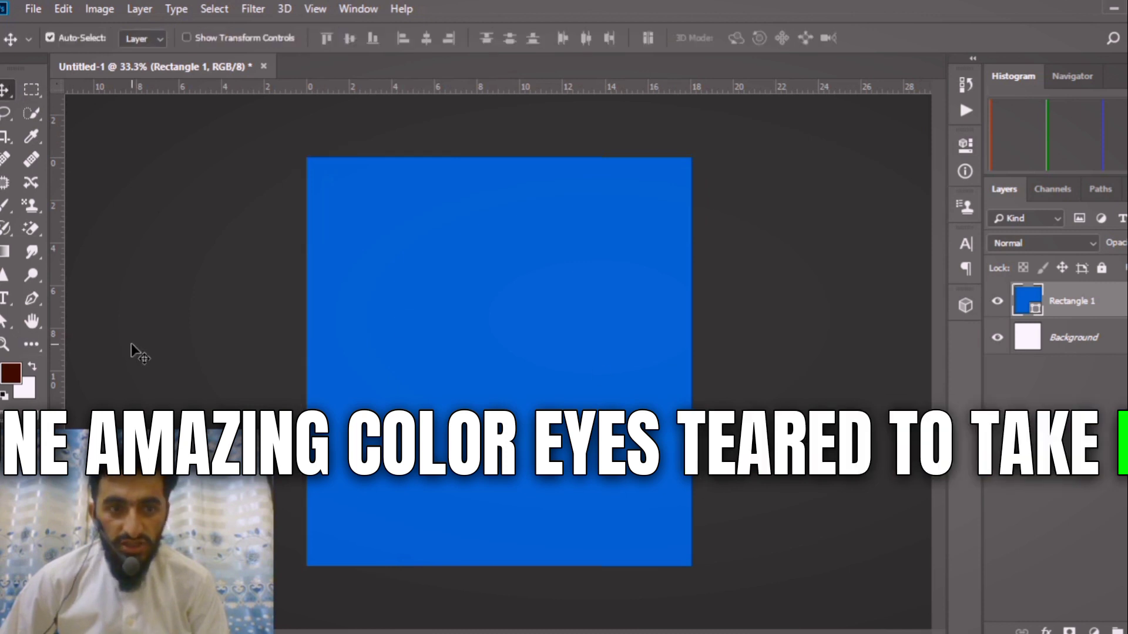
Add a white text line reading "NEW EMBROIDERED" on a new layer above the blue rectangle.
left_click(5, 298)
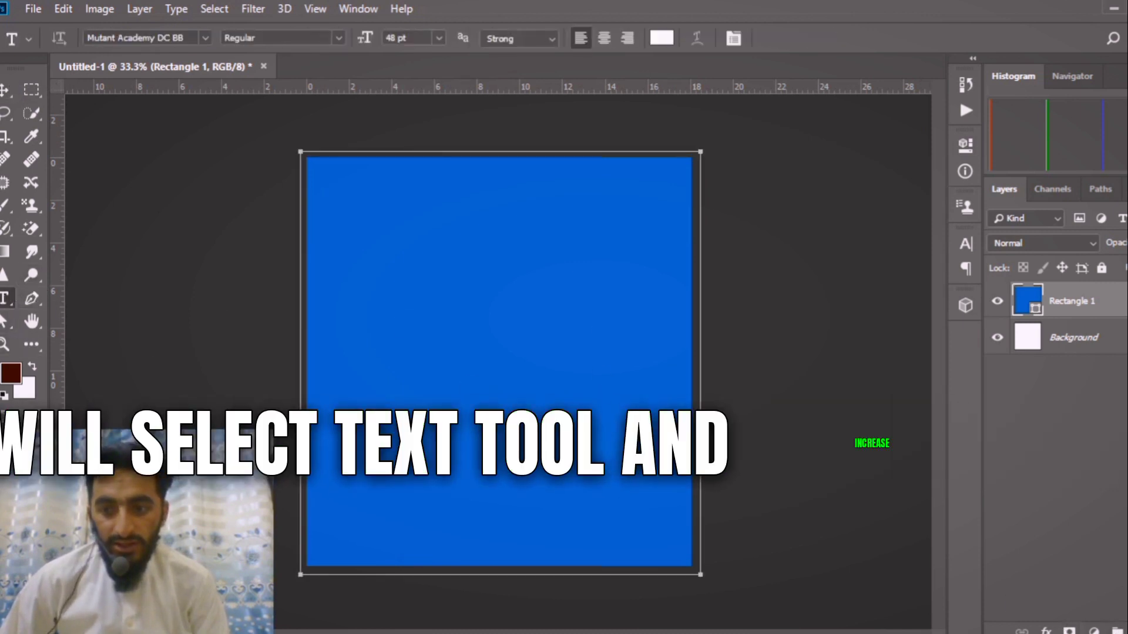
left_click(1069, 629)
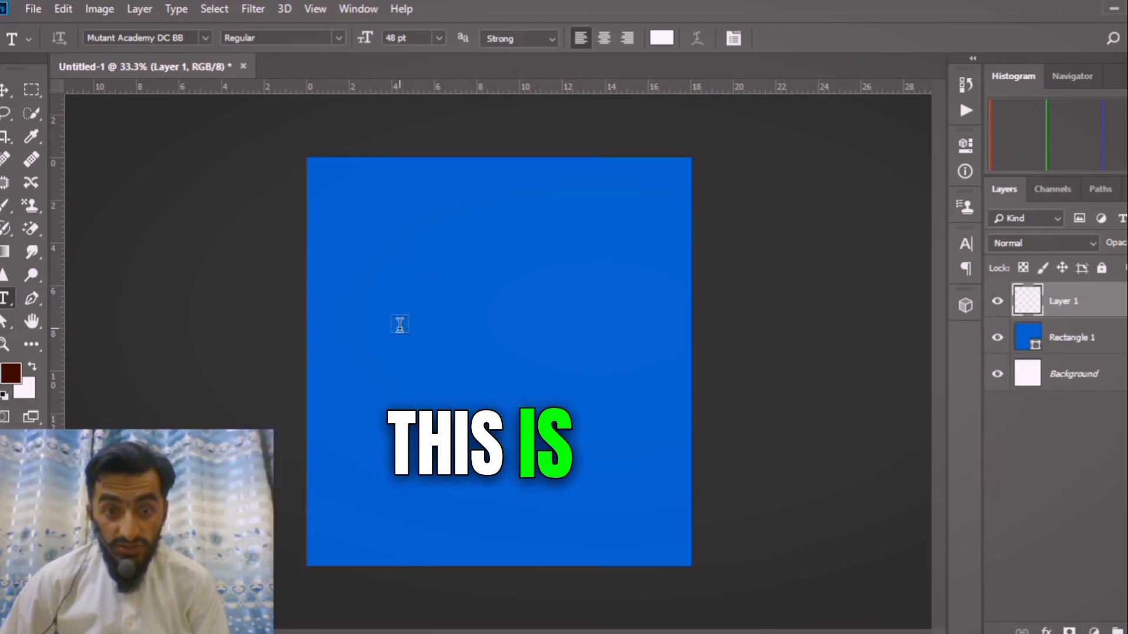
left_click(402, 323)
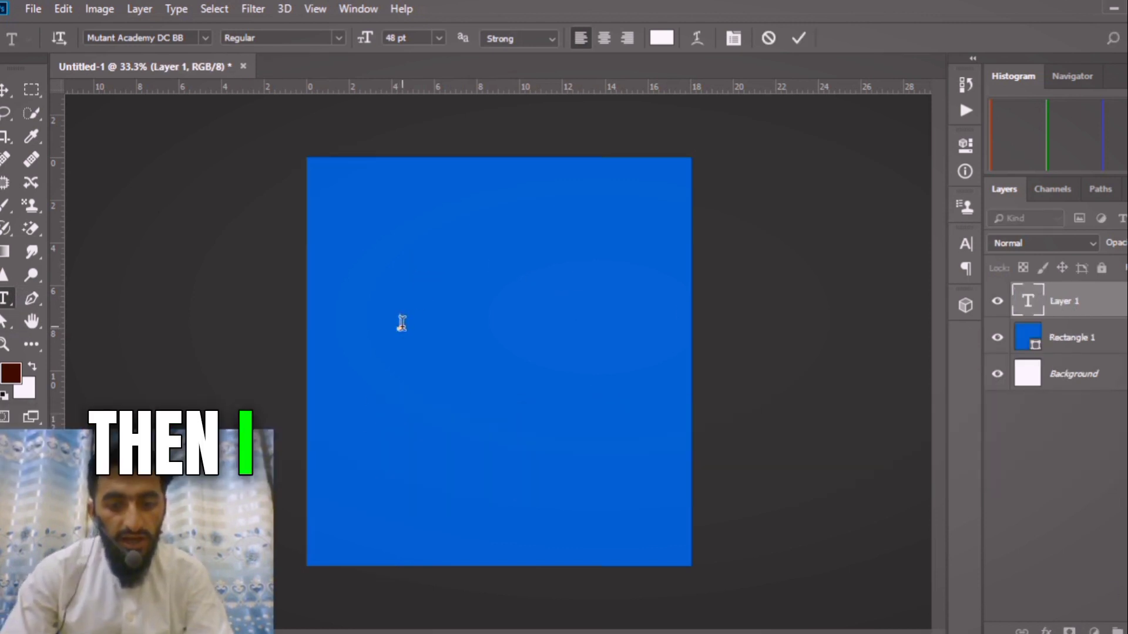
type("new")
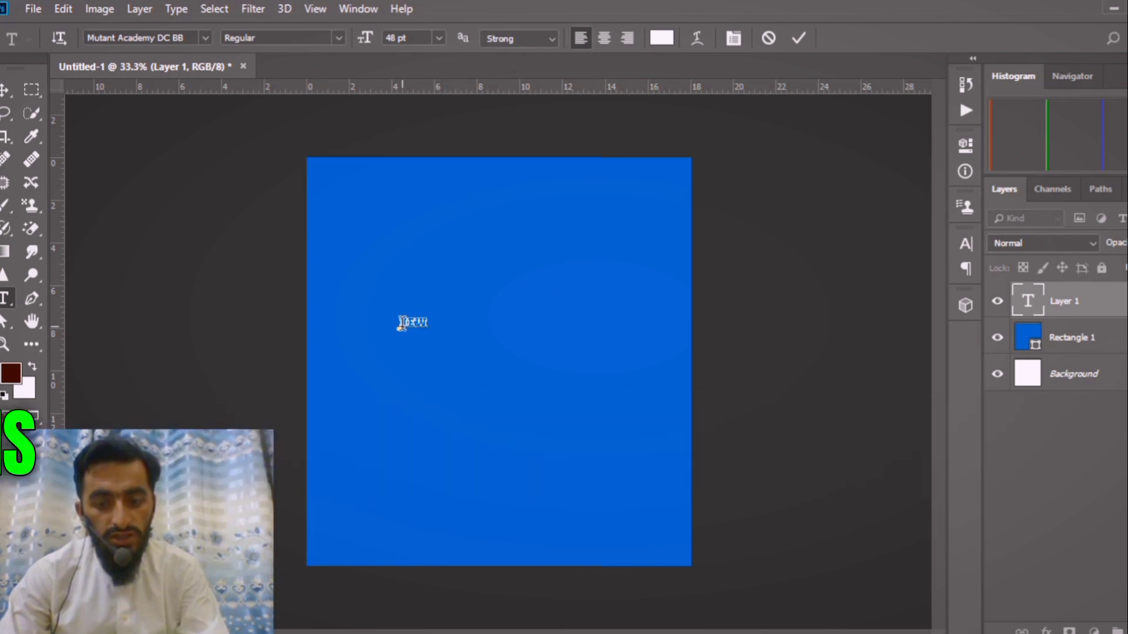
type("lear")
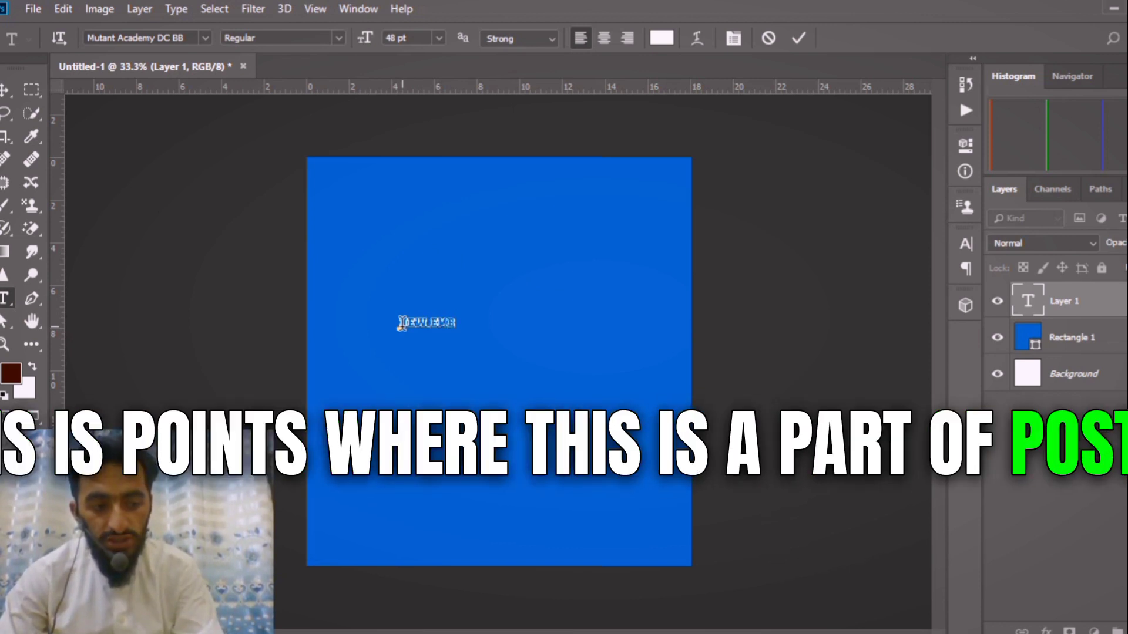
type("roid")
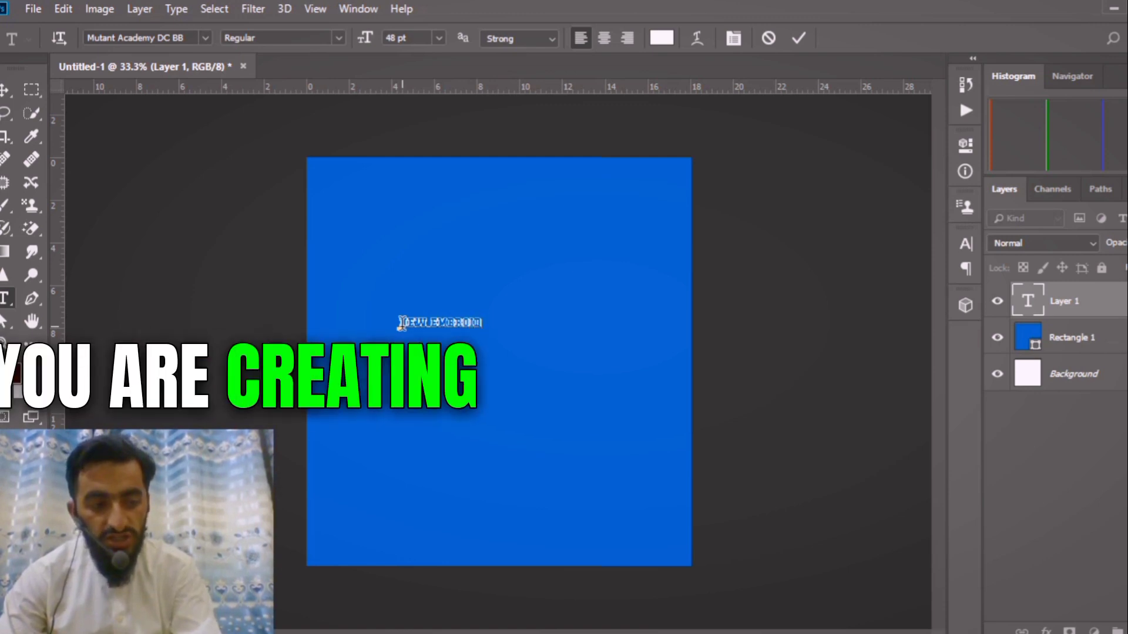
type("ere")
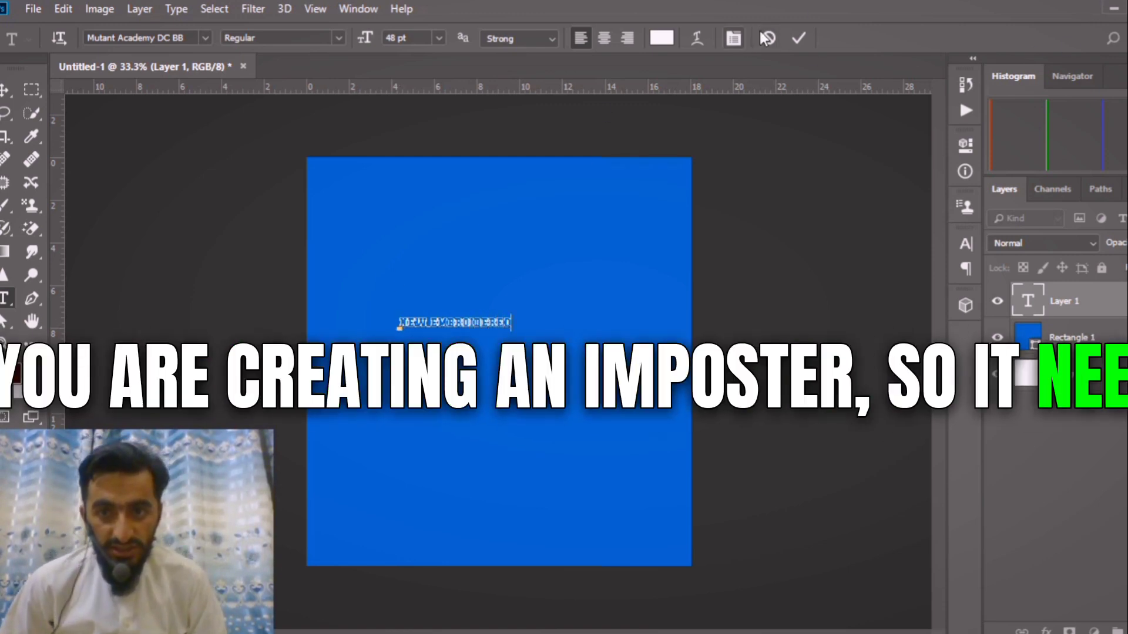
left_click(807, 38)
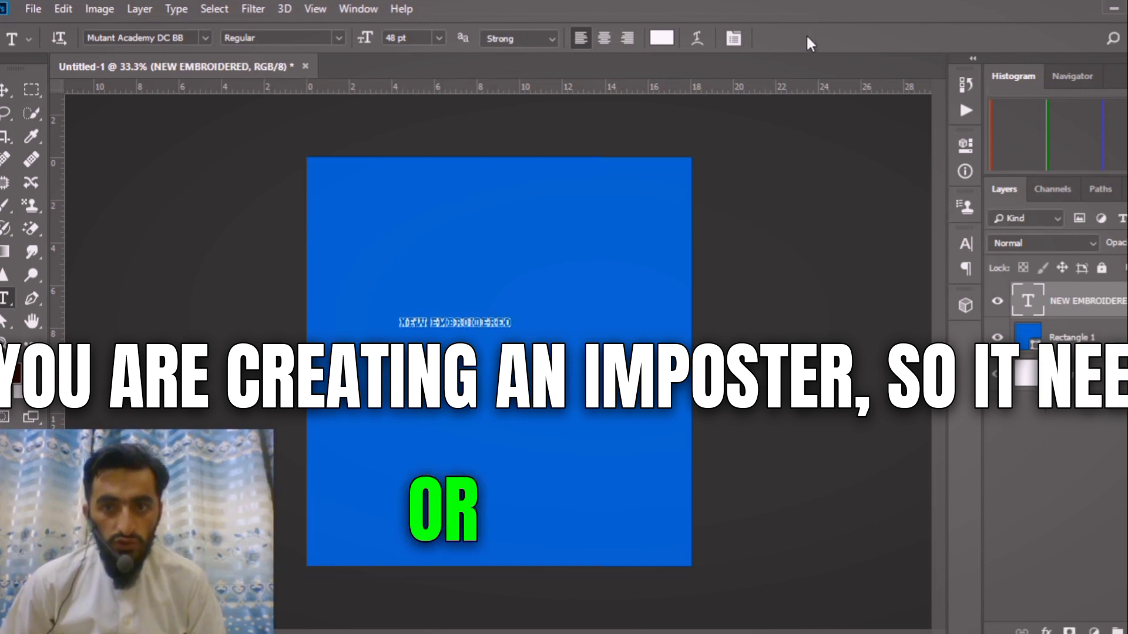
Scale the NEW EMBROIDERED text proportionally to about 330% and move it to just below the middle of the canvas.
left_click(6, 90)
key("ctrl+t")
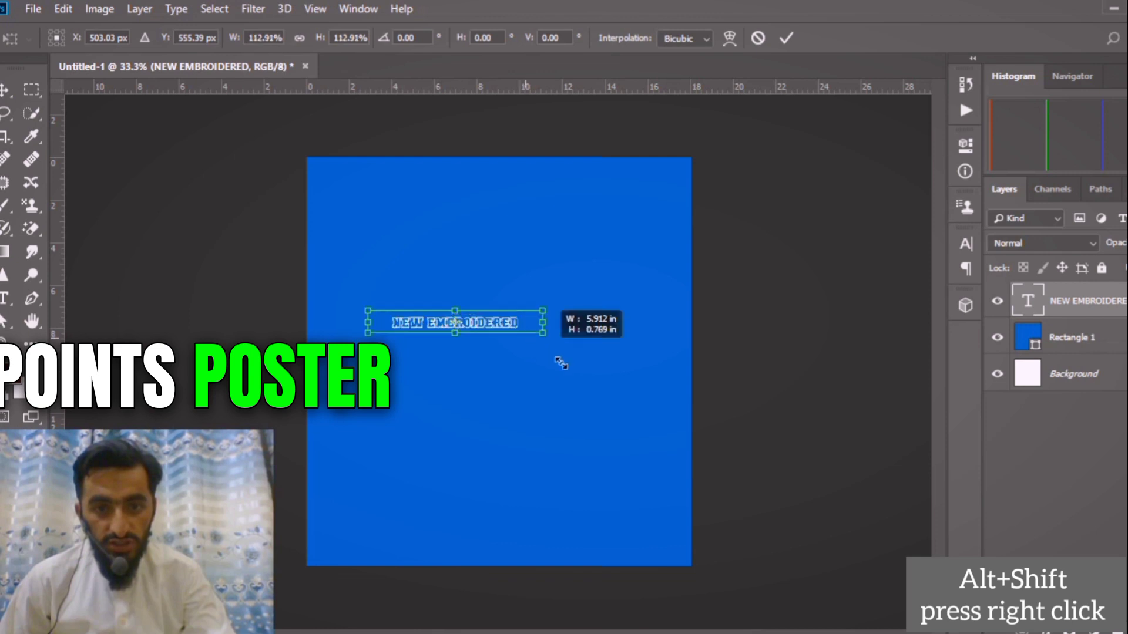
left_click_drag(561, 363, 639, 346)
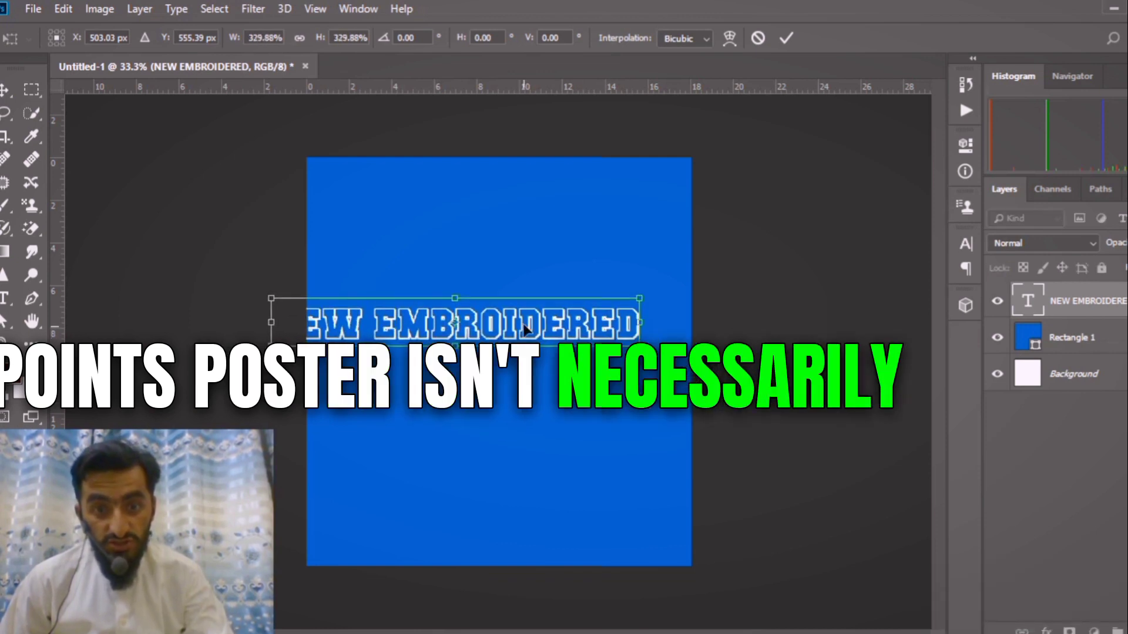
left_click_drag(524, 329, 569, 383)
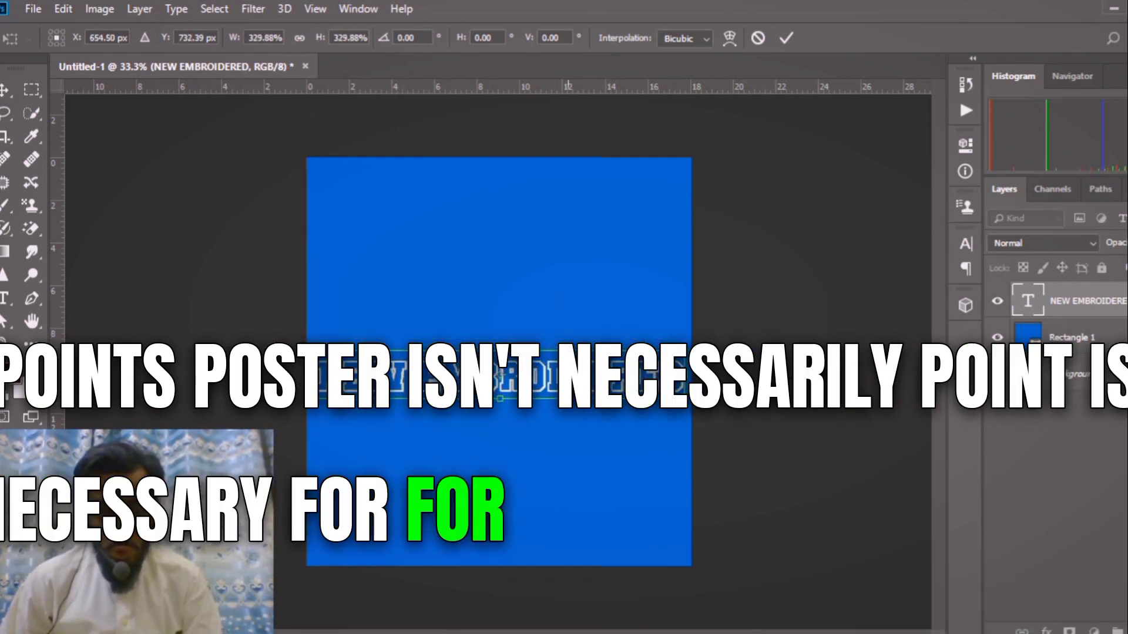
left_click(568, 417, "alt")
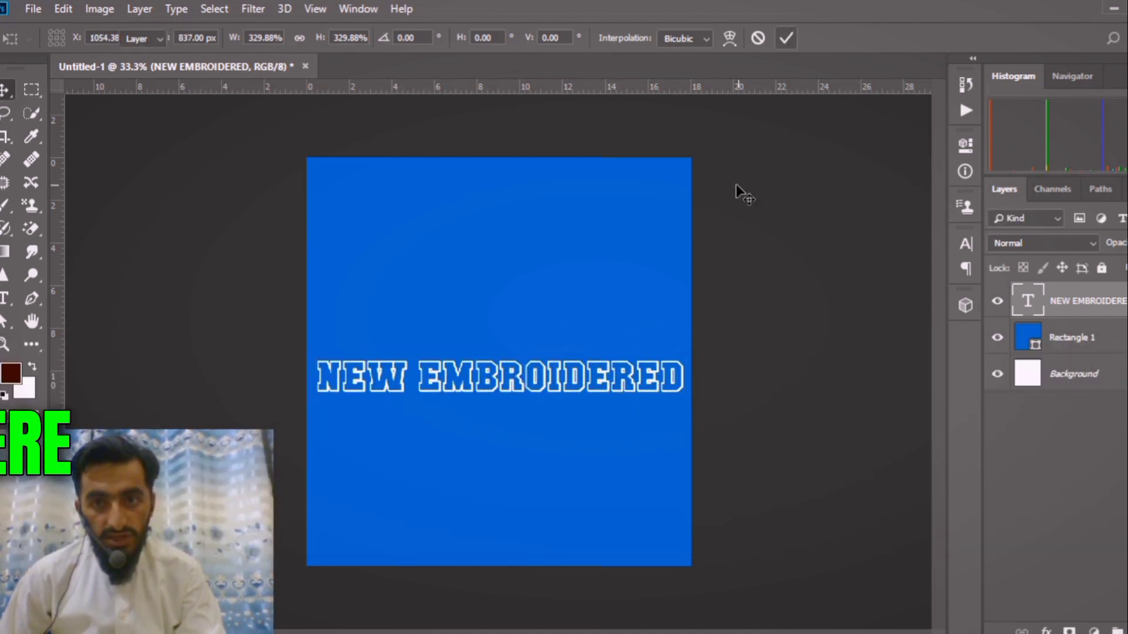
Duplicate the NEW EMBROIDERED text directly below itself and change the copy's wording to "3PCS SUIT".
left_click_drag(605, 375, 603, 417)
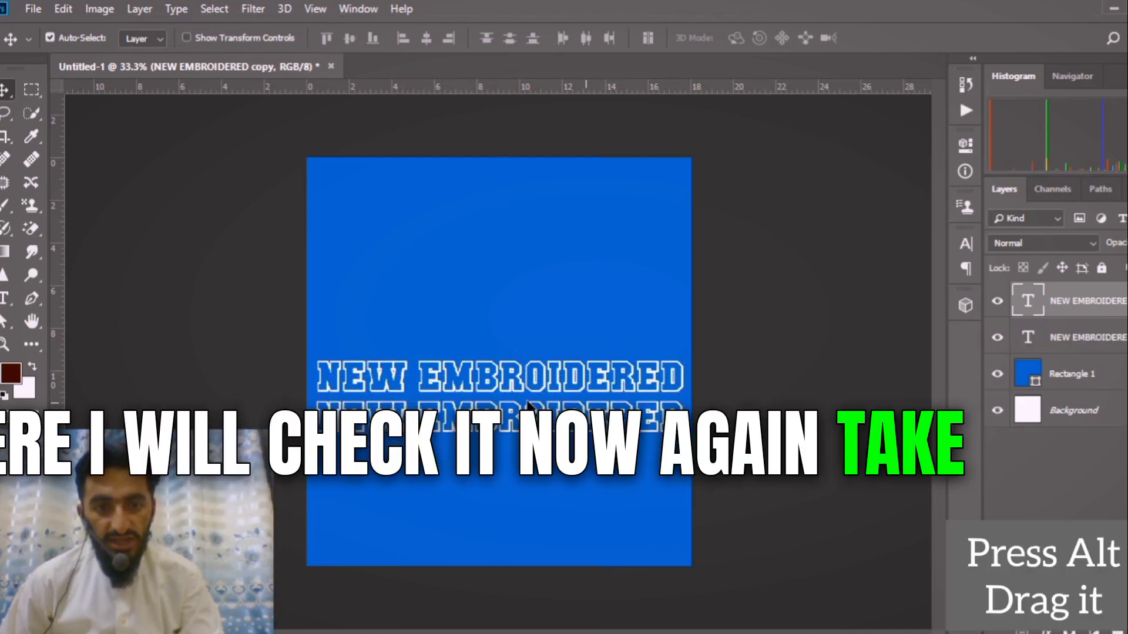
left_click(8, 299)
left_click_drag(684, 417, 297, 384)
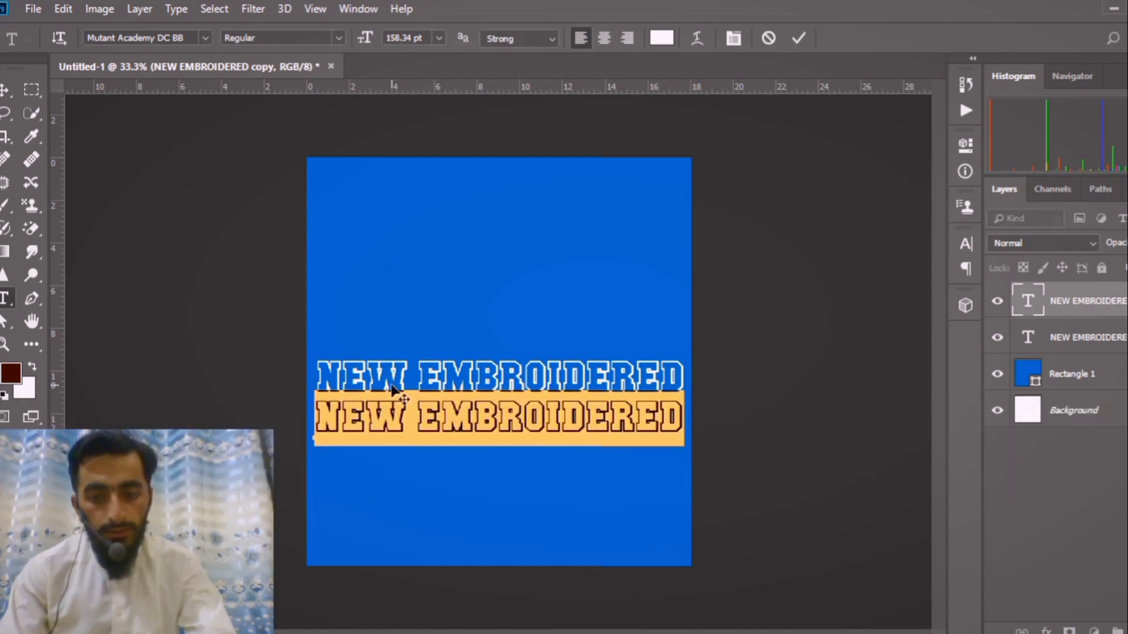
type("3PCS SUIT")
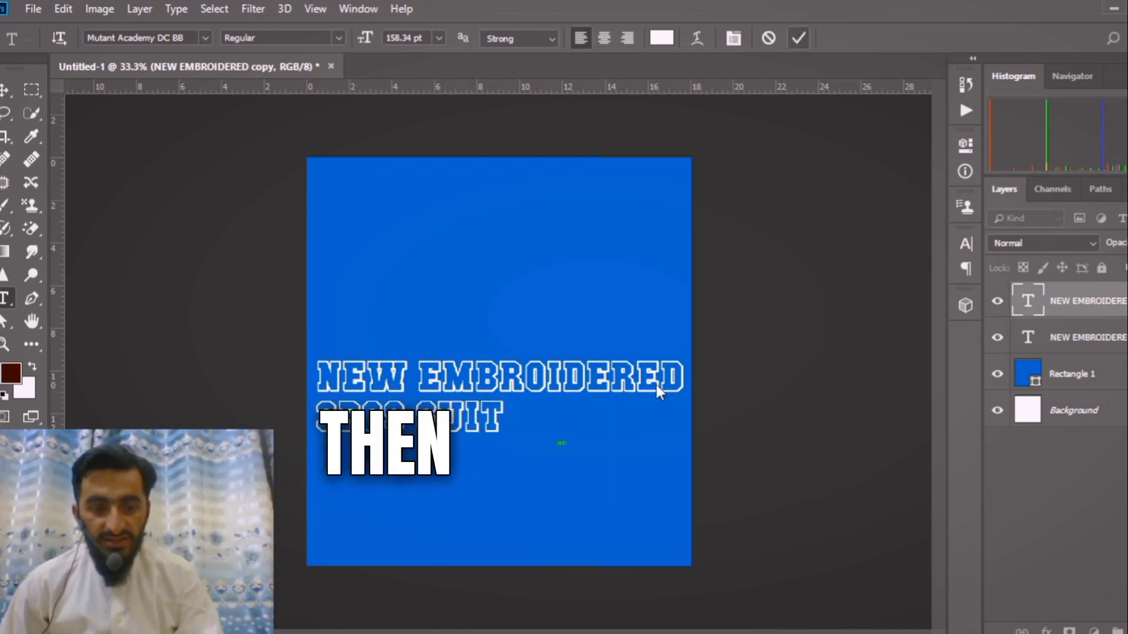
left_click(799, 38)
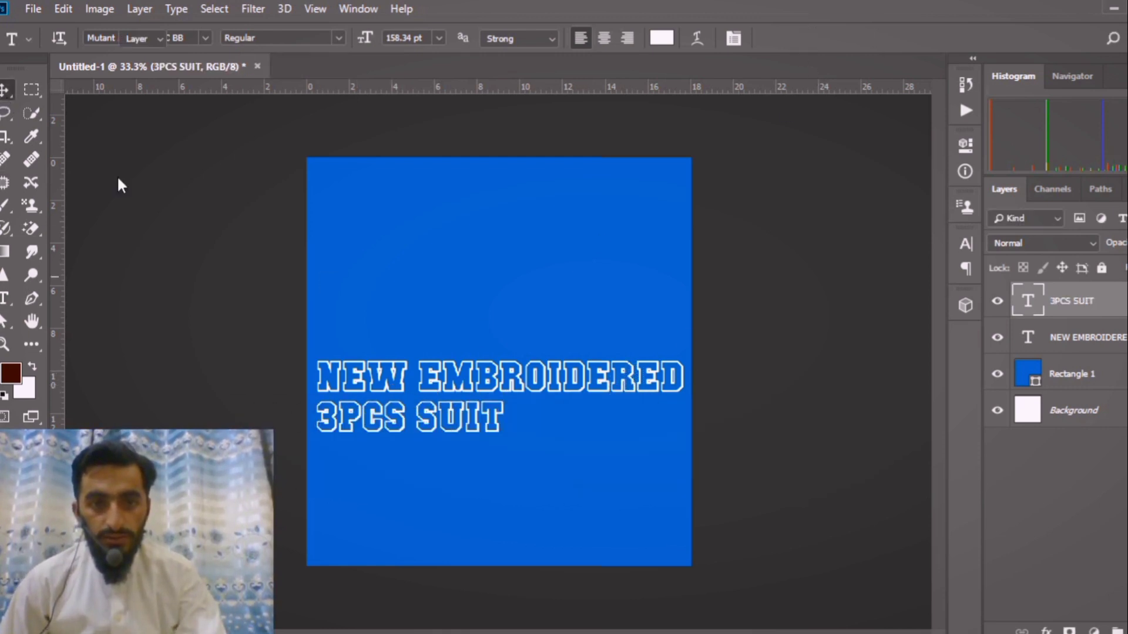
Align the horizontal centres of the NEW EMBROIDERED and 3PCS SUIT text layers, then deselect both layers.
left_click(649, 382, "shift")
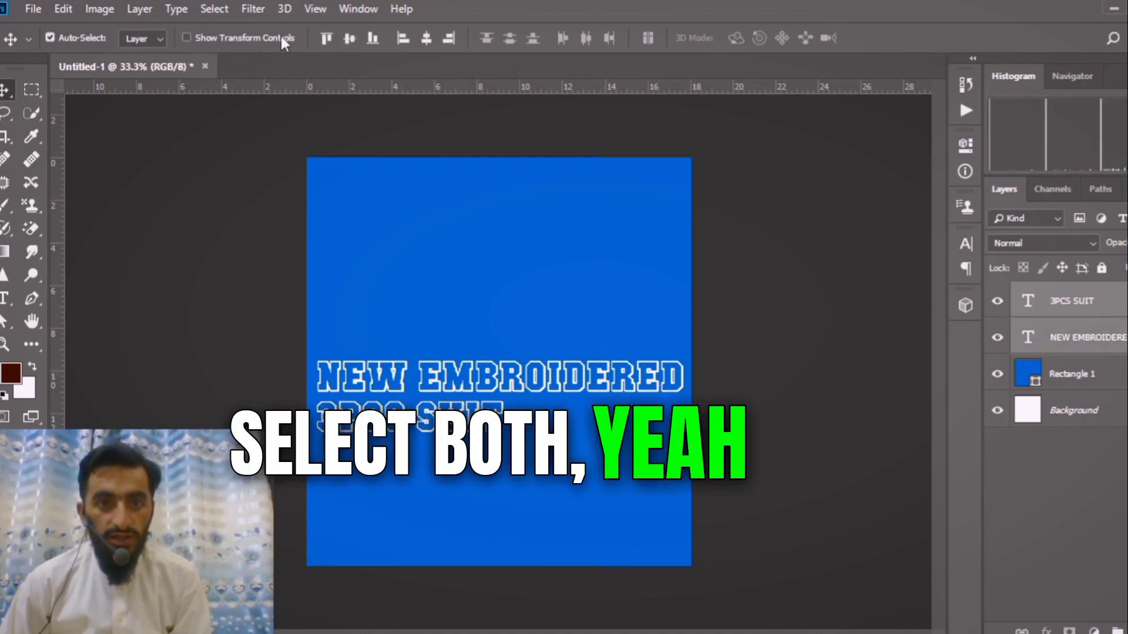
left_click(426, 38)
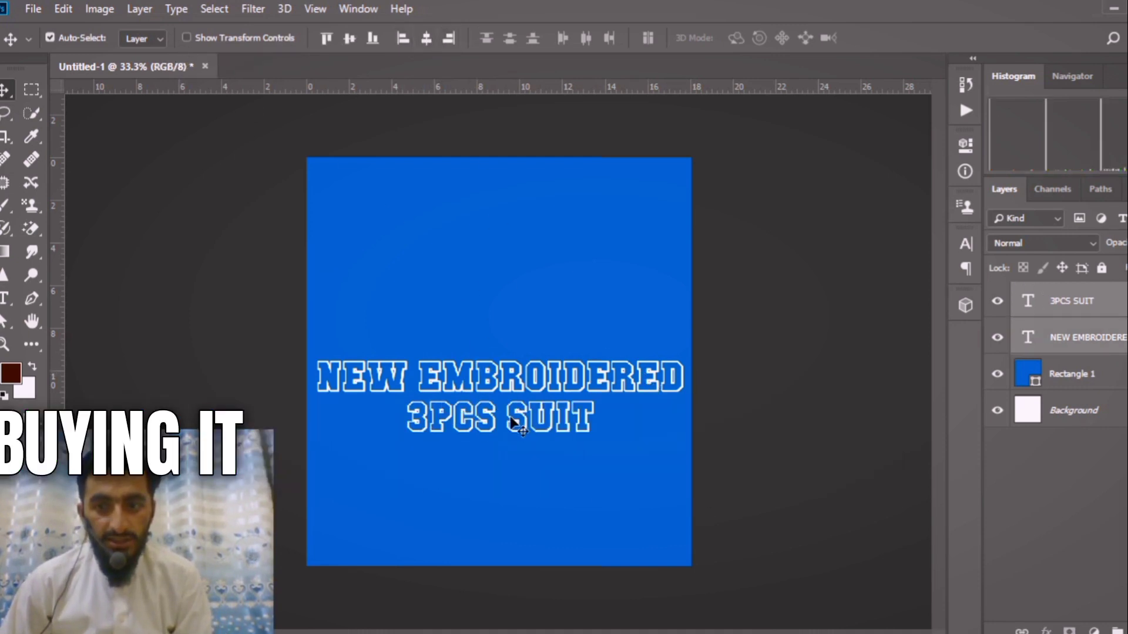
left_click(799, 420)
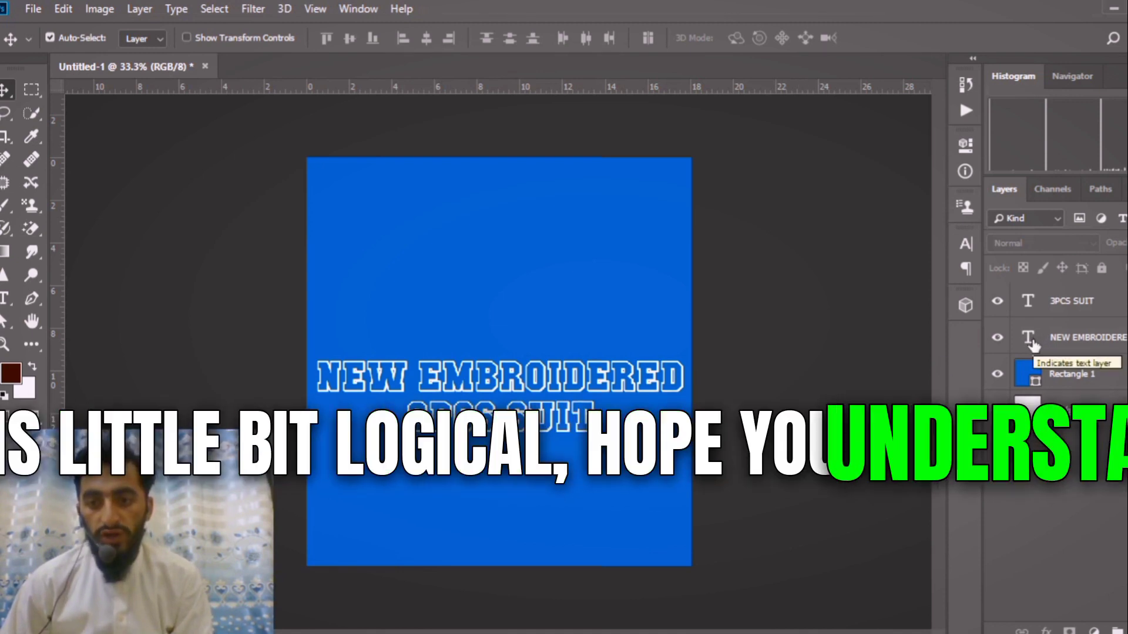
Copy the selected pixels of the NEW EMBROIDERED text, hide its layer and clear the selection.
right_click(1029, 334)
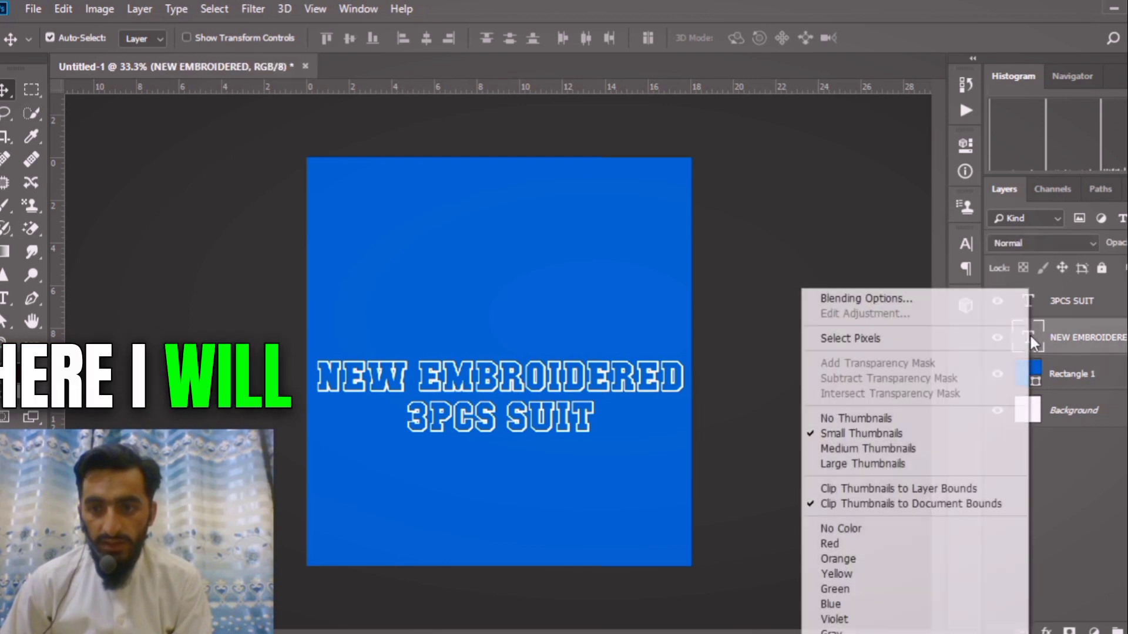
left_click(909, 339)
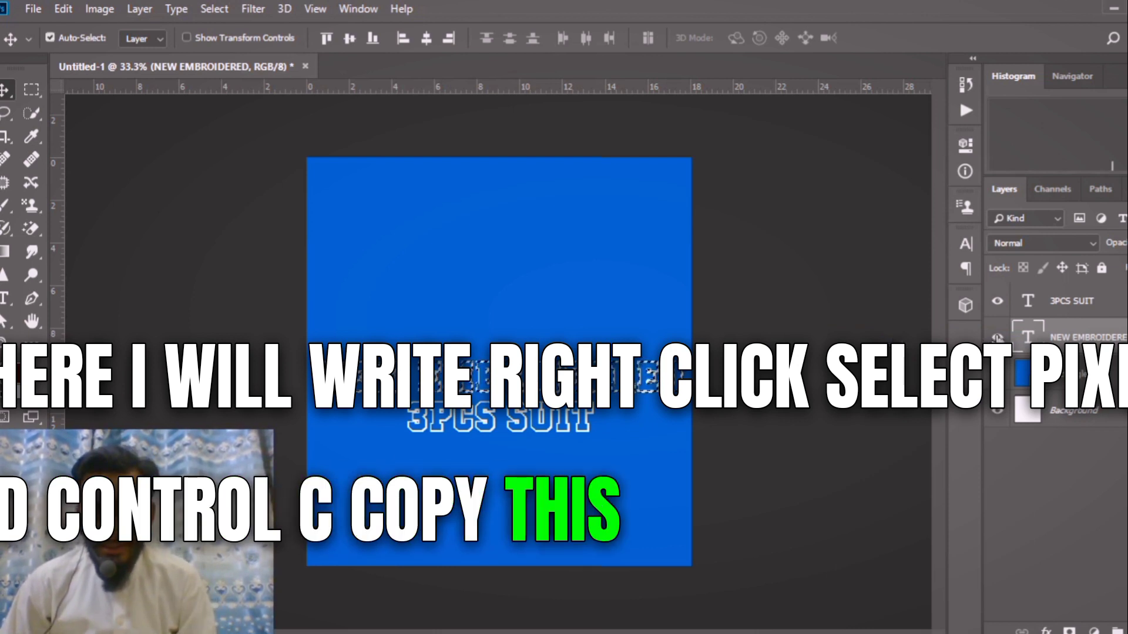
left_click(997, 338)
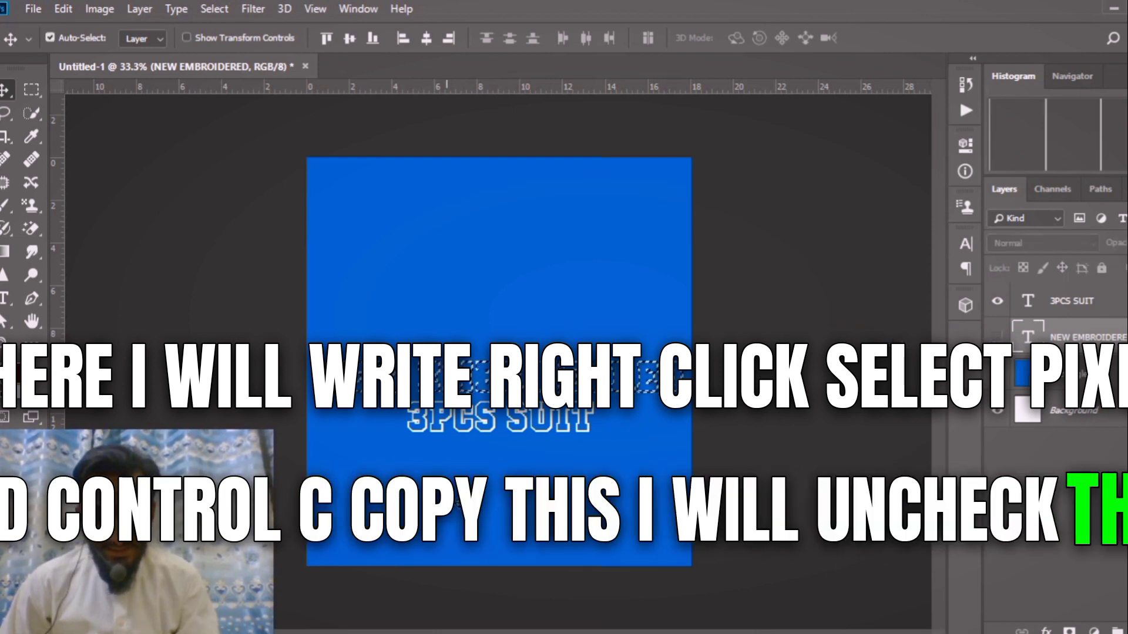
key("ctrl+d")
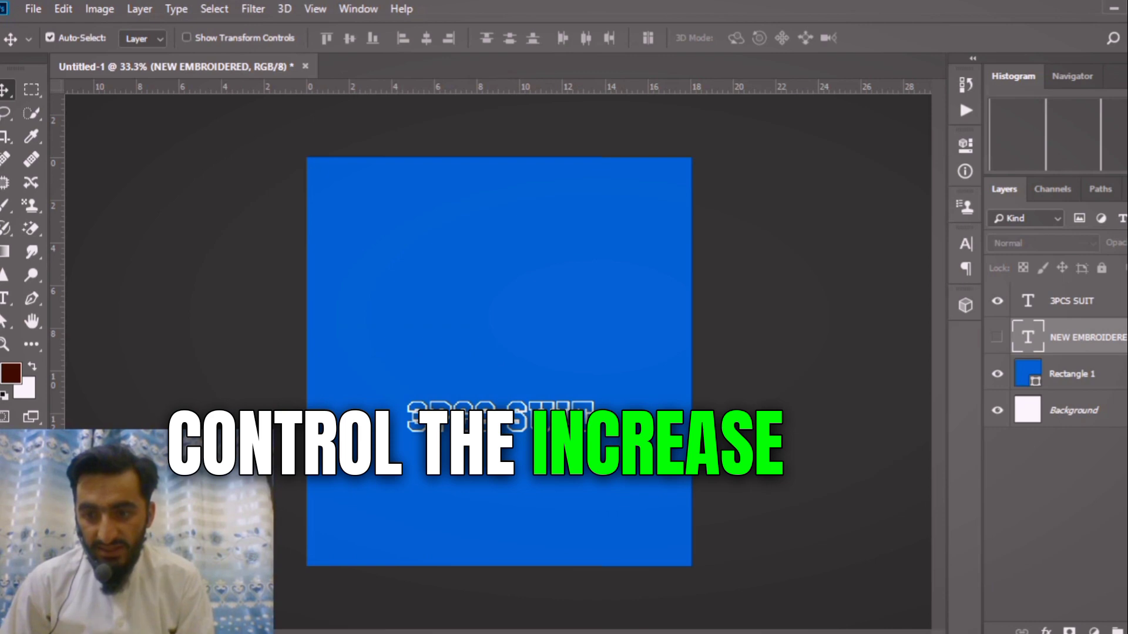
On a new layer, open the Vanishing Point filter and draw a perspective plane around 3PCS SUIT, narrow above and wider than the canvas below.
key("ctrl+shift+alt+n")
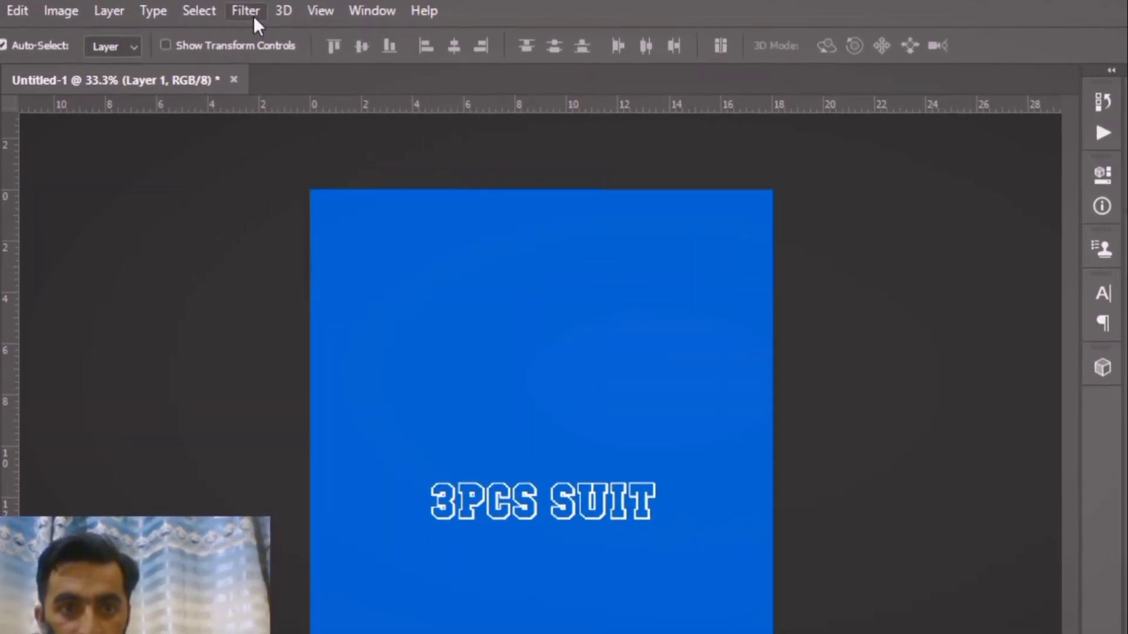
left_click(252, 11)
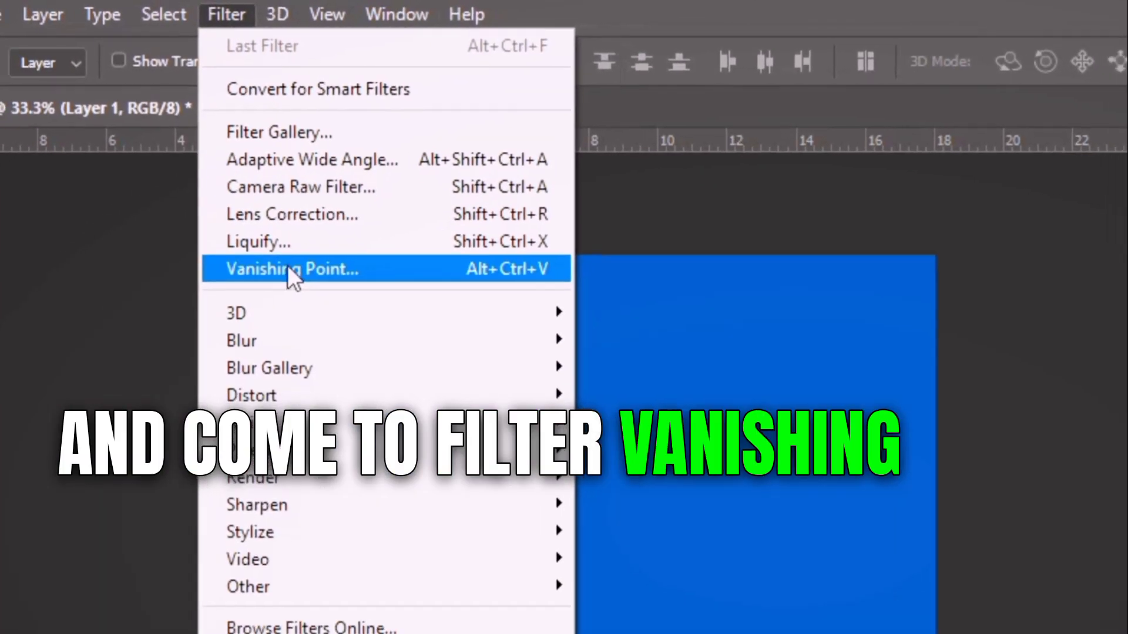
left_click(287, 267)
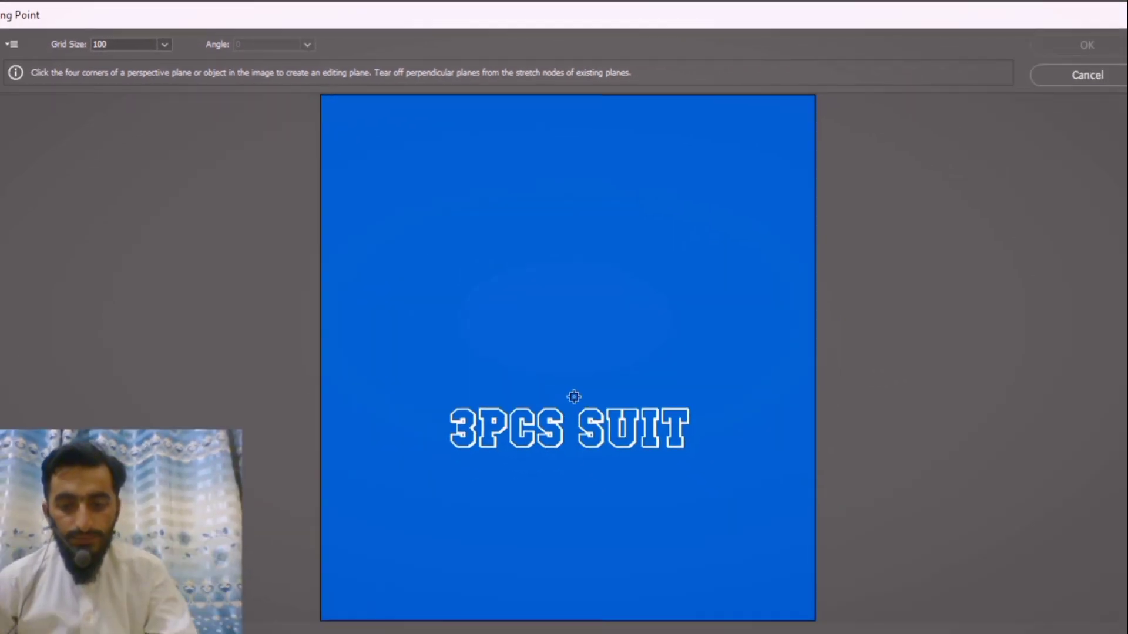
key("ctrl+minus")
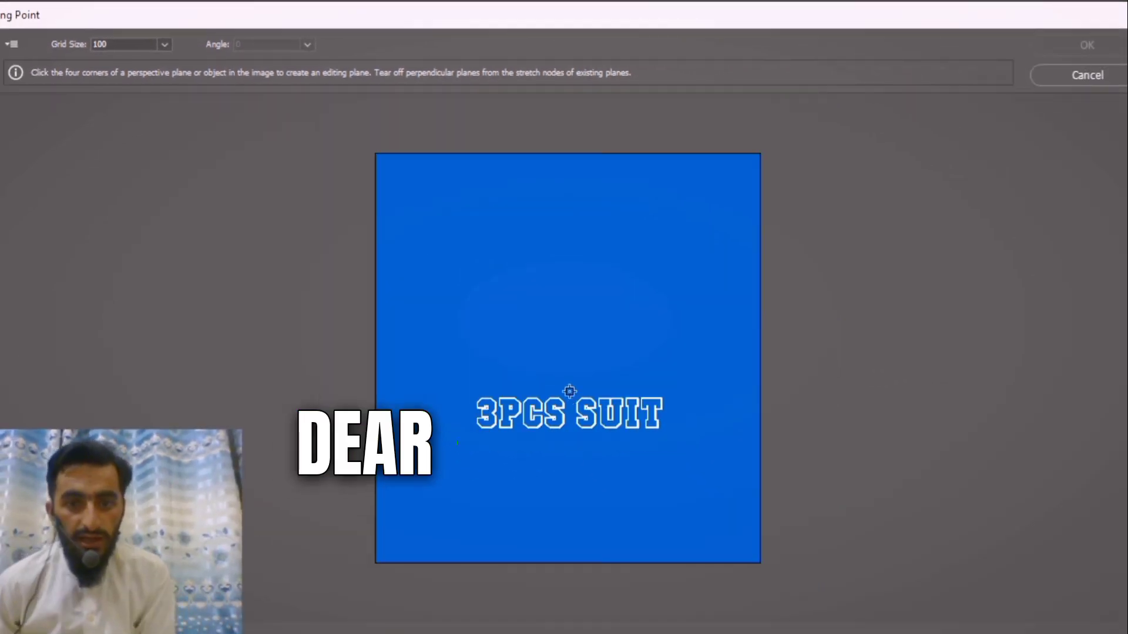
left_click(660, 318)
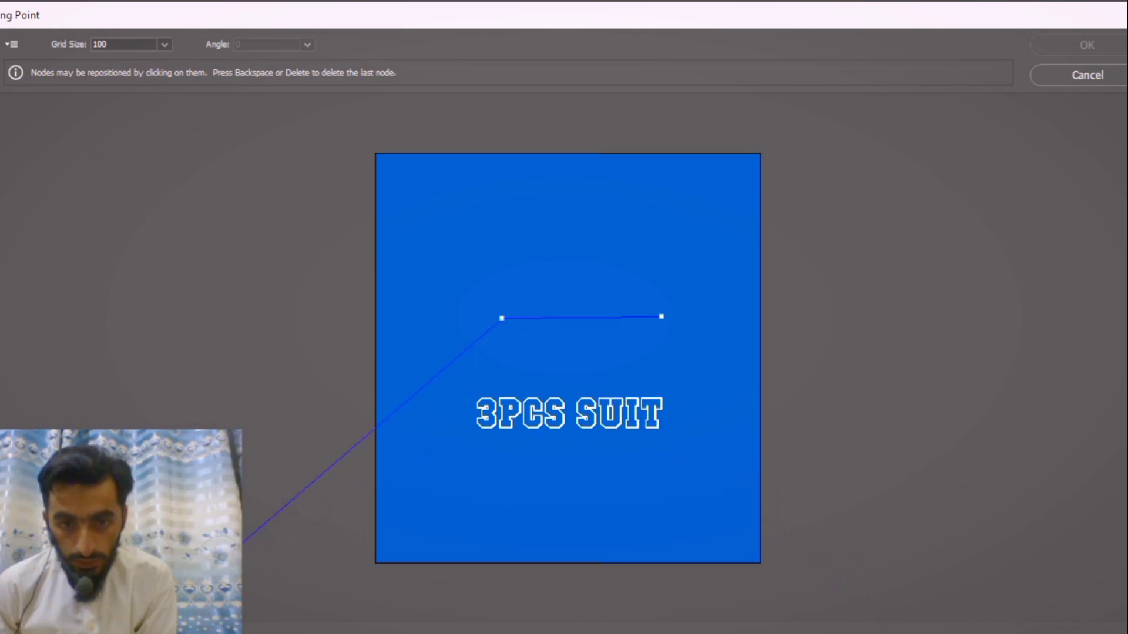
left_click(874, 612)
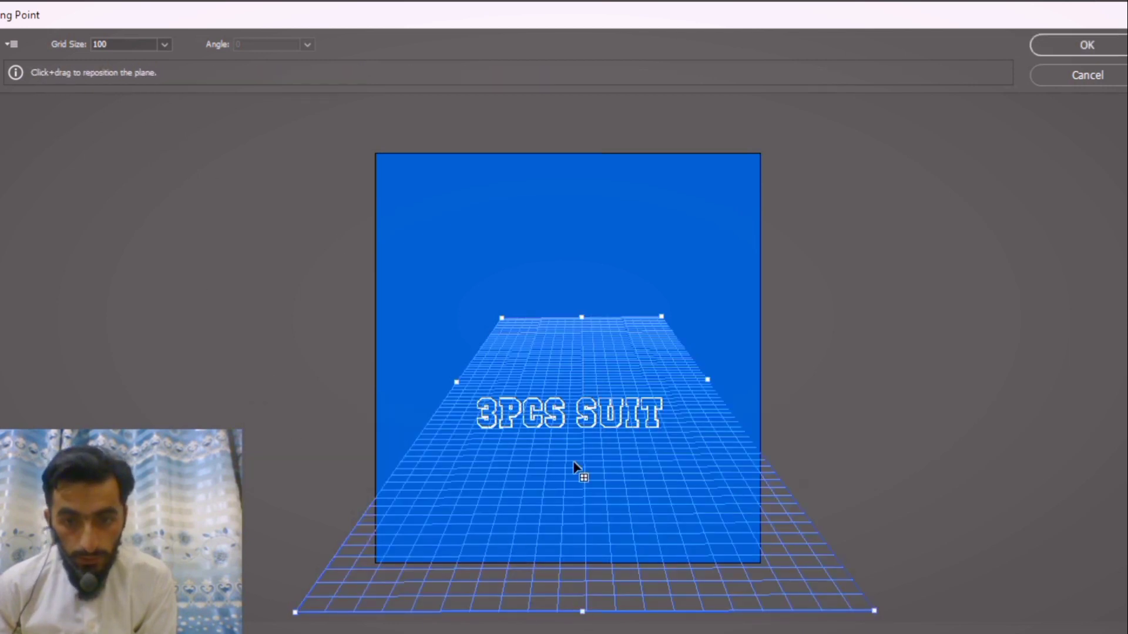
Widen and lower the perspective plane's upper edge to just above 3PCS SUIT, and paste the copied NEW EMBROIDERED text onto the plane.
left_click_drag(581, 318, 571, 346)
mouse_move(525, 494)
left_mouse_down()
mouse_move(536, 476)
mouse_move(526, 477)
left_mouse_up()
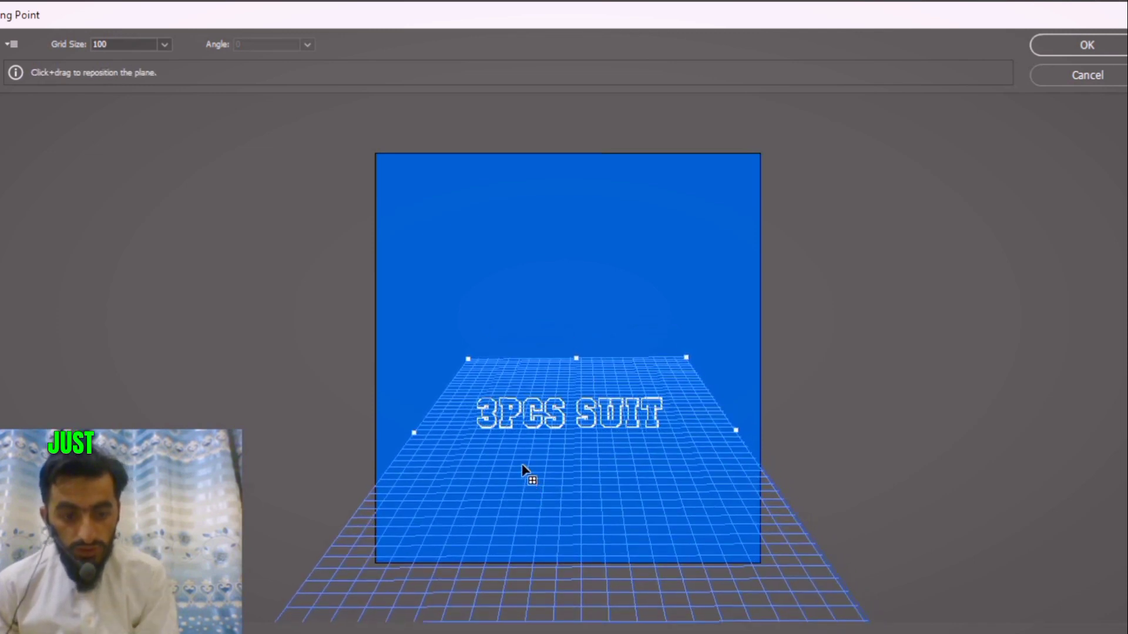
key("ctrl+v")
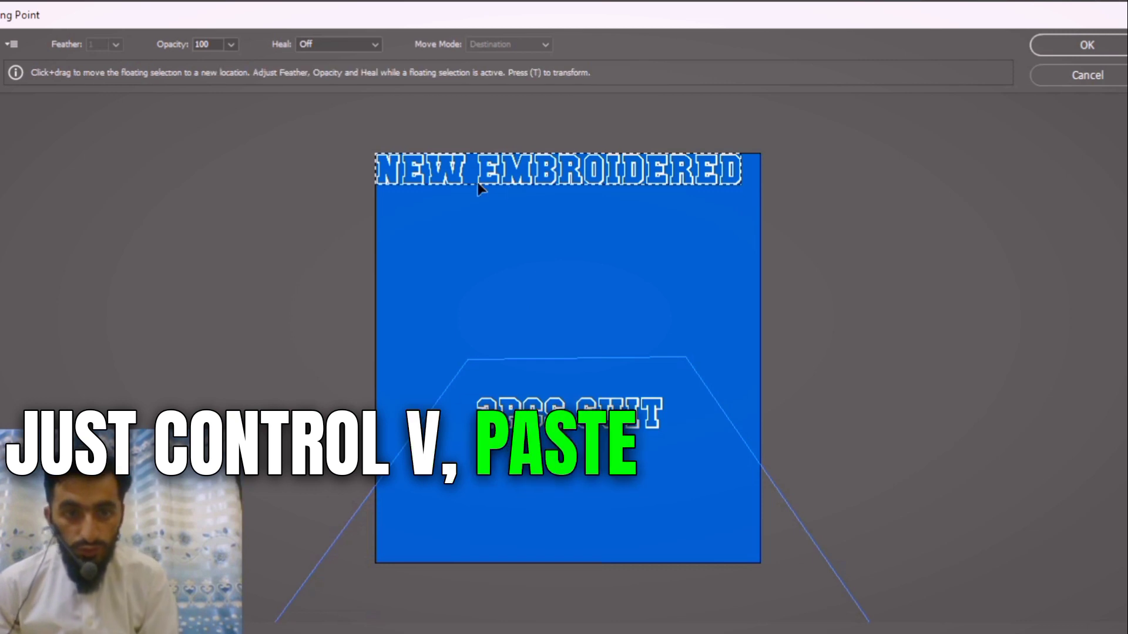
key("ctrl+t")
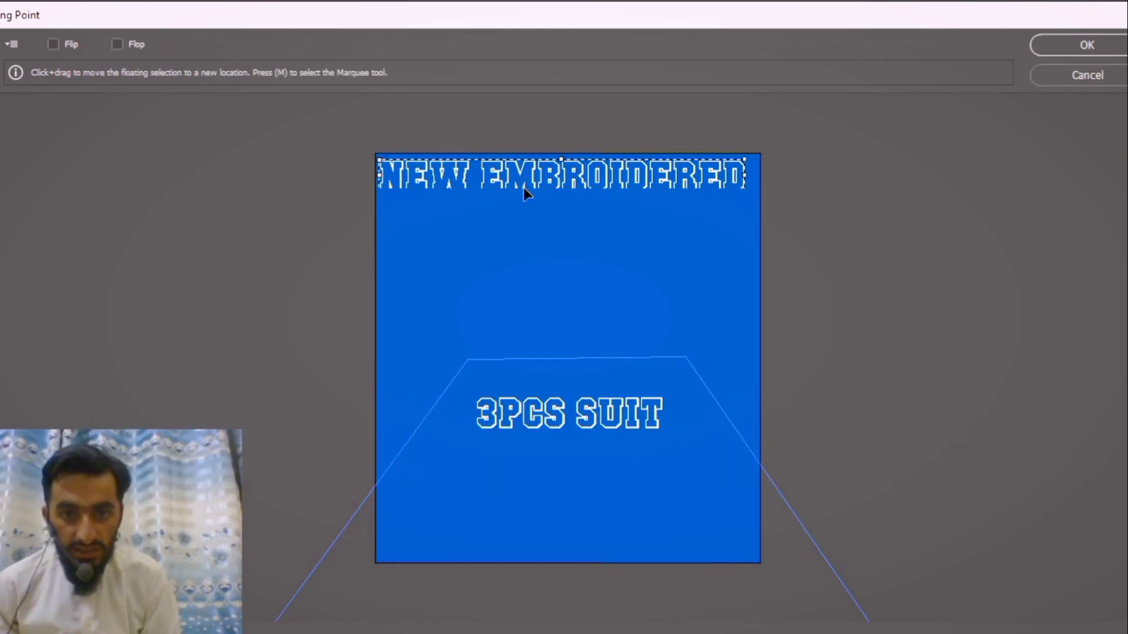
left_click_drag(523, 188, 367, 384)
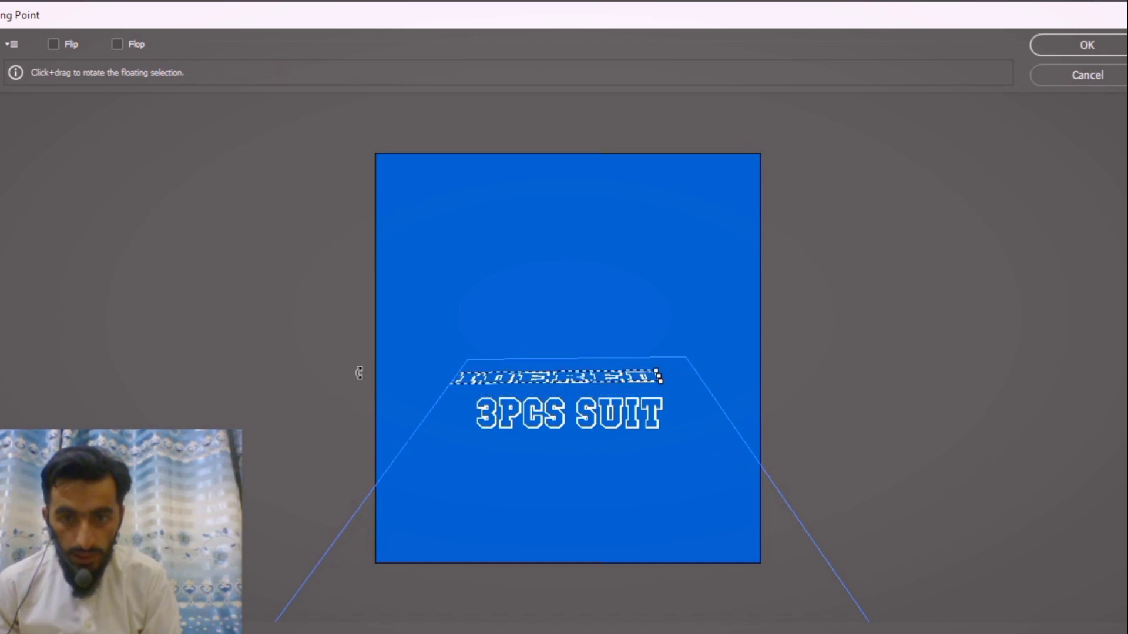
Scale the pasted NEW EMBROIDERED text to fit between the plane's sides near its upper edge, and apply the Vanishing Point filter.
key("alt")
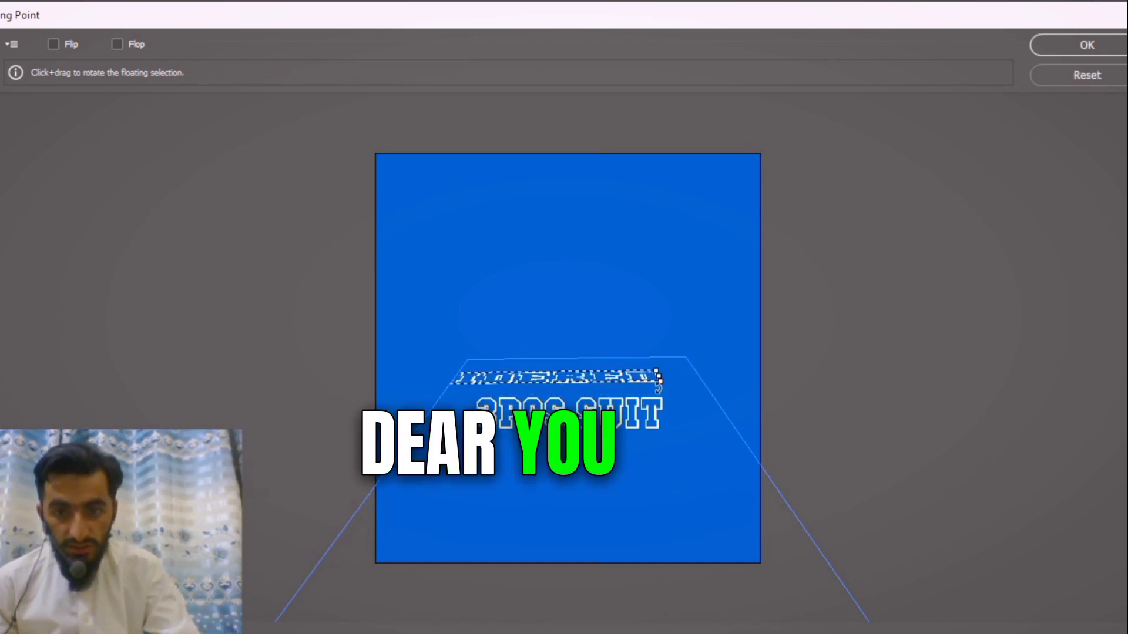
left_click_drag(660, 378, 627, 386)
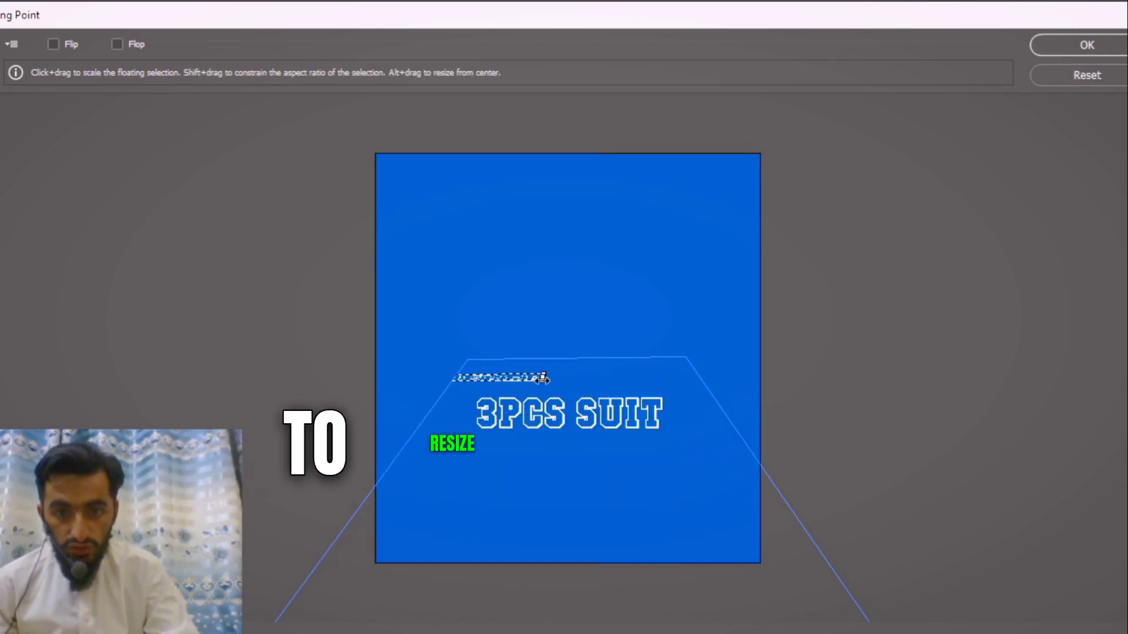
left_click_drag(544, 379, 666, 373)
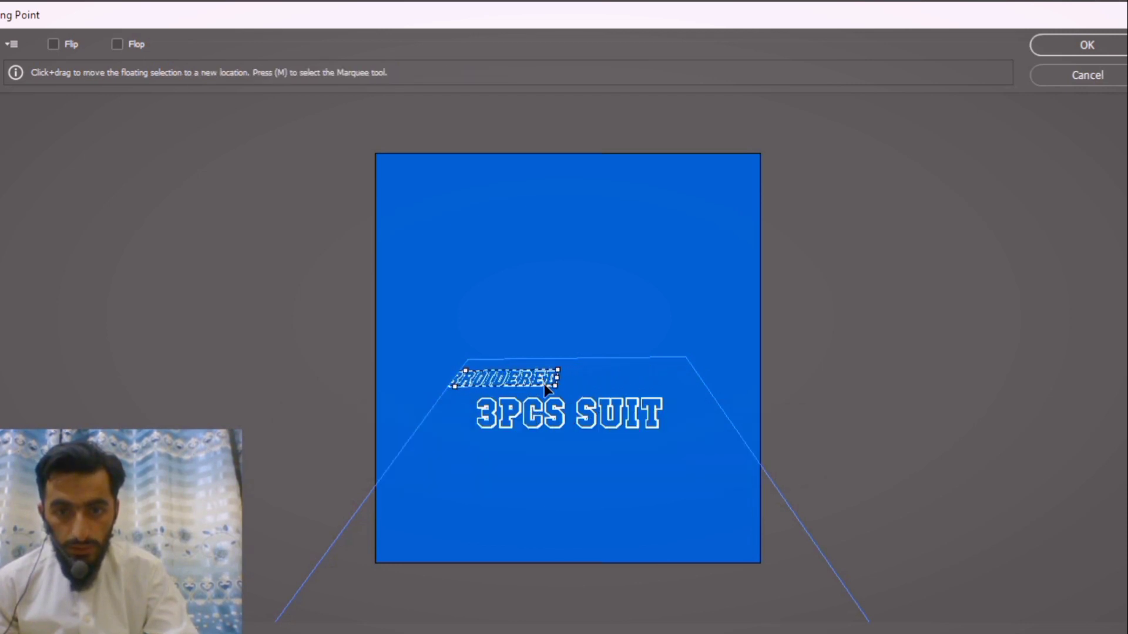
left_click_drag(518, 377, 623, 375)
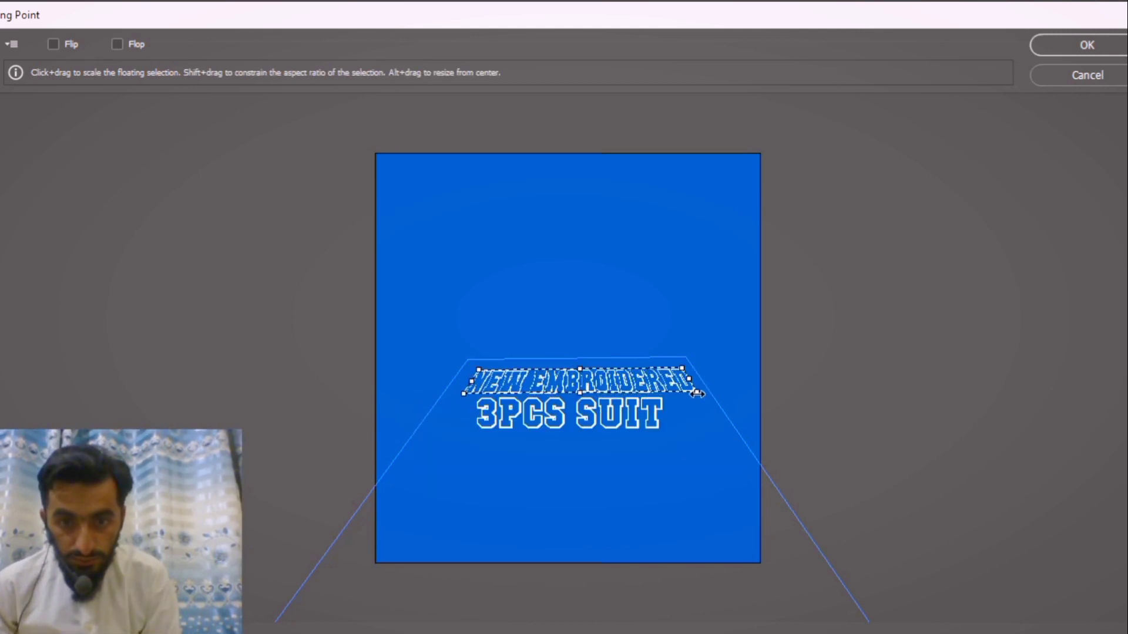
left_click_drag(464, 393, 452, 391)
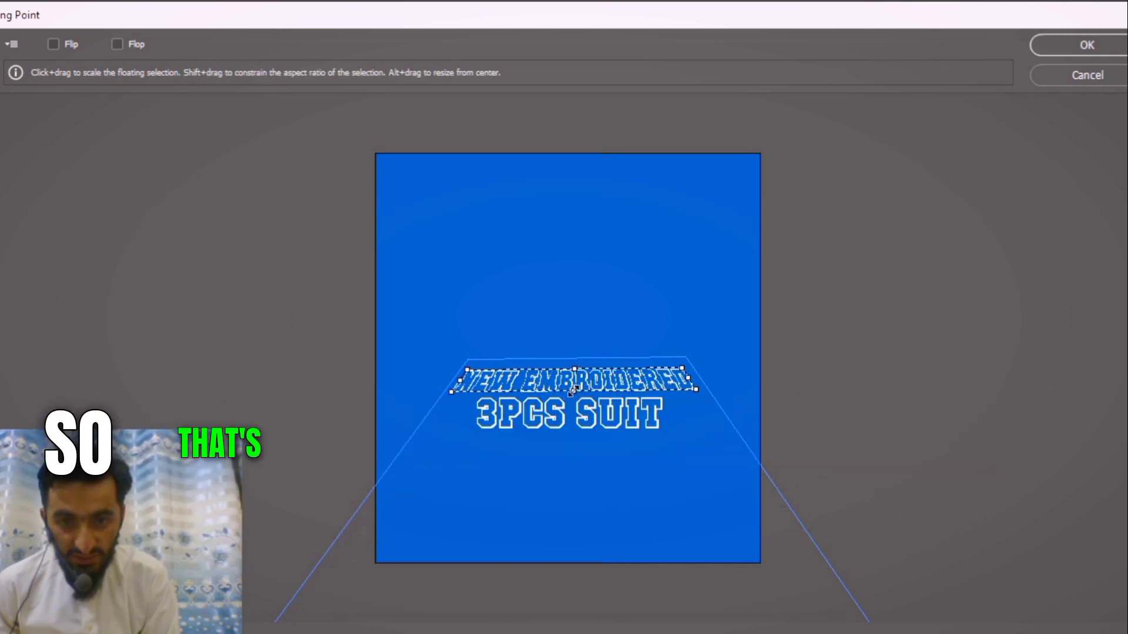
left_click_drag(572, 393, 583, 403)
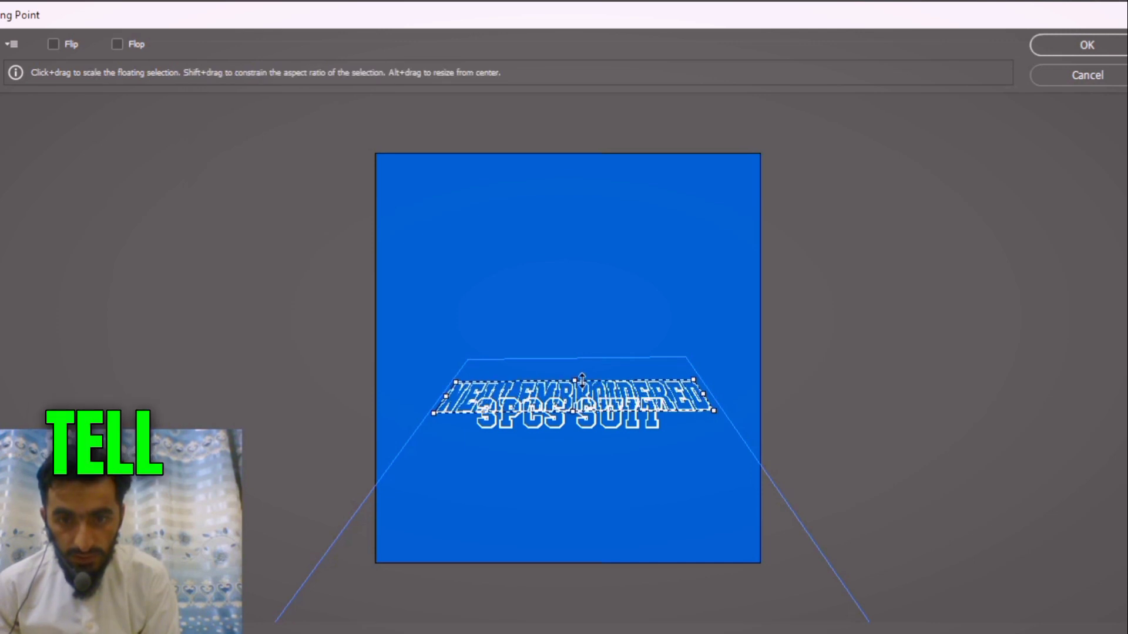
left_click(1087, 45)
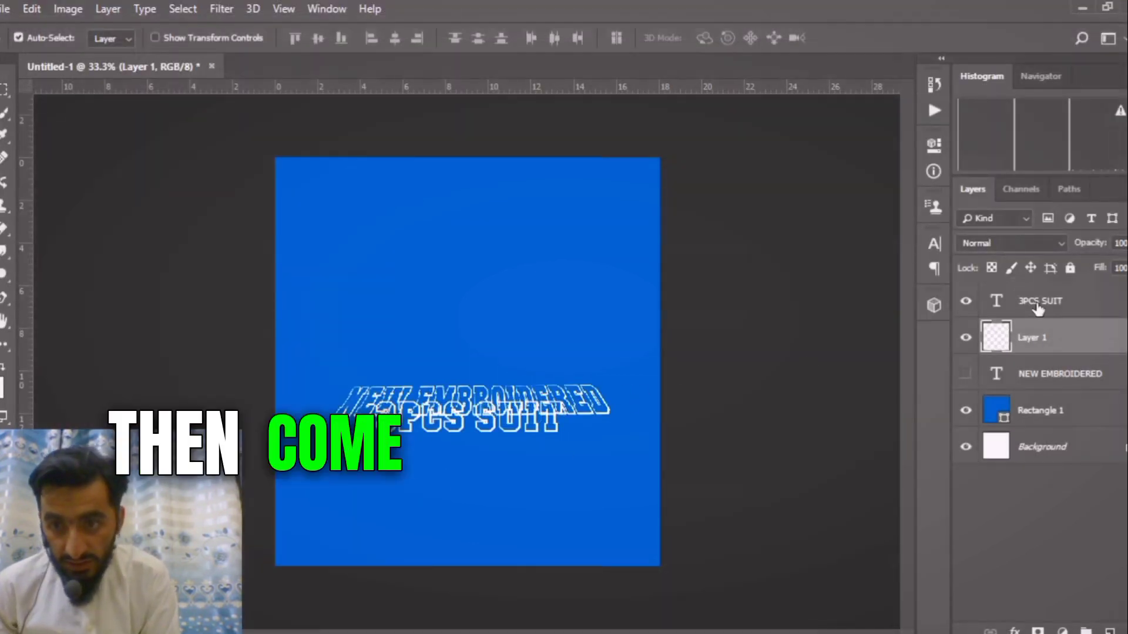
Copy the selected pixels of the 3PCS SUIT text, hide its layer and clear the selection.
left_click(977, 301)
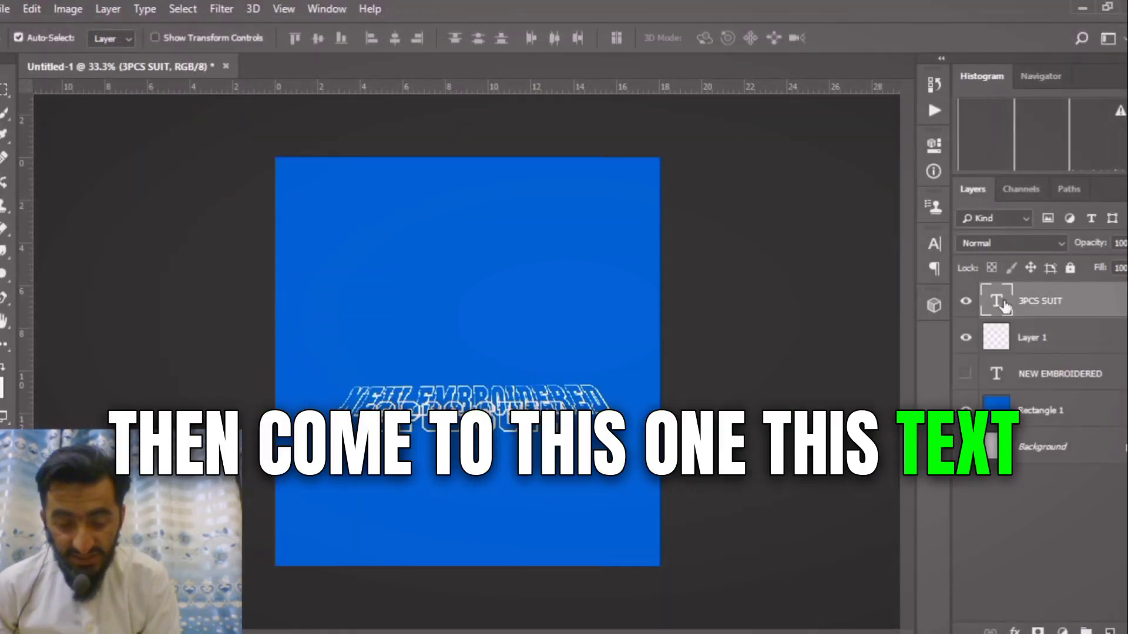
right_click(1007, 306)
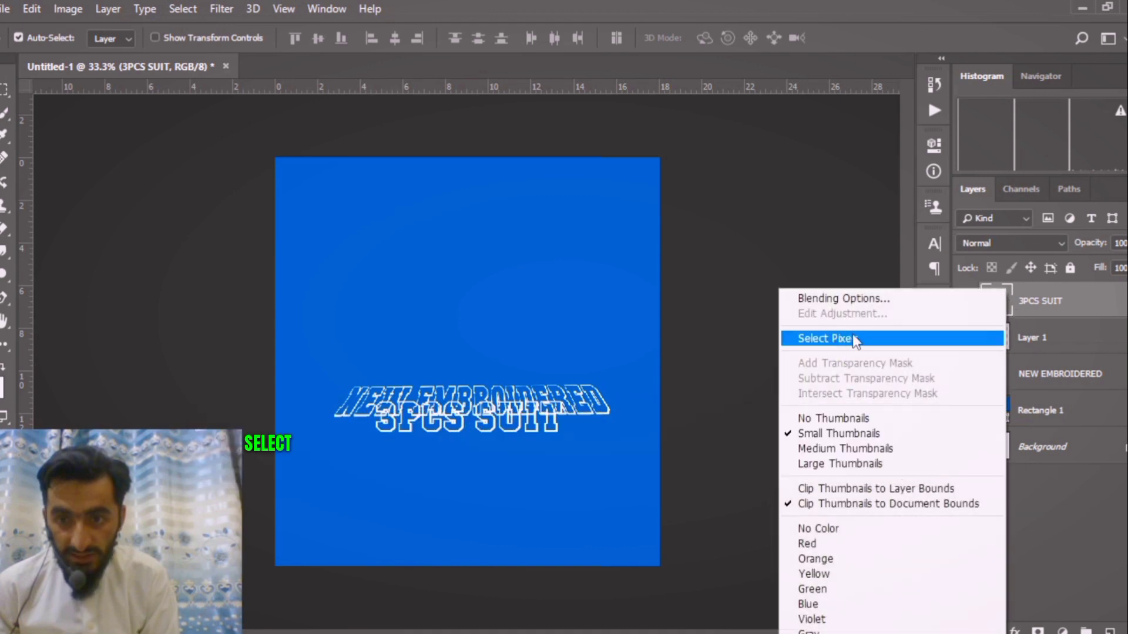
left_click(831, 334)
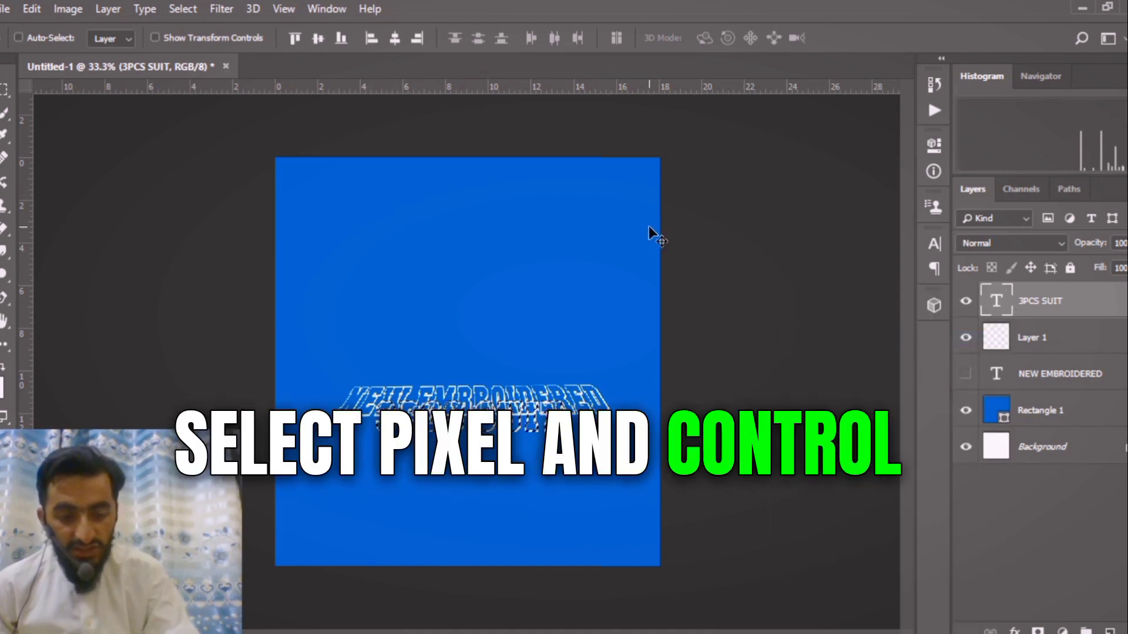
left_click(966, 302)
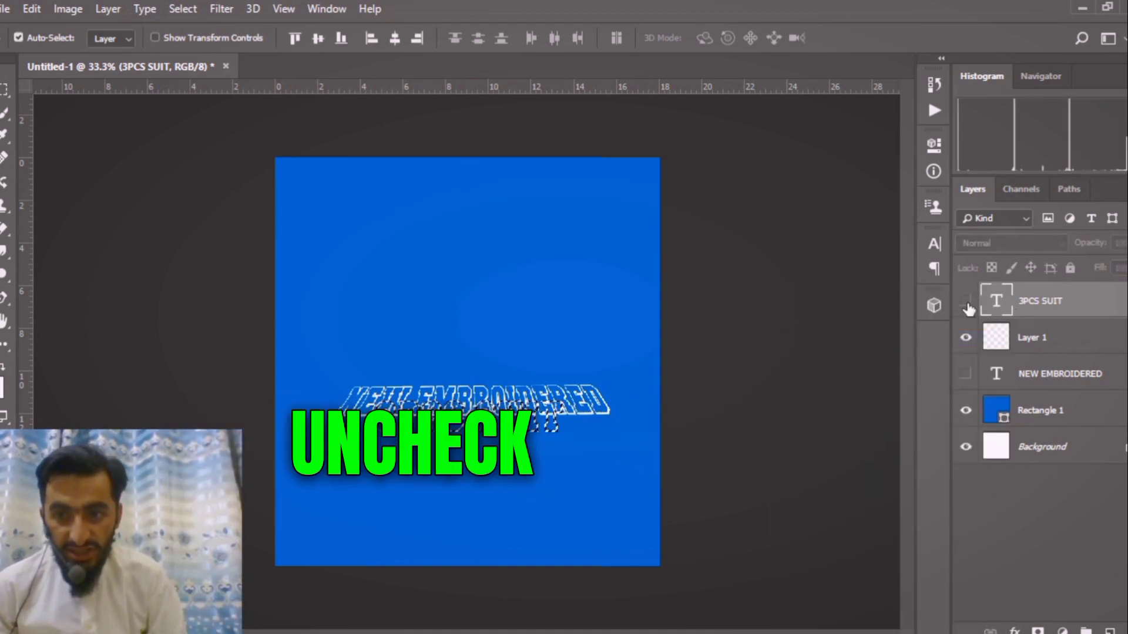
key("ctrl+d")
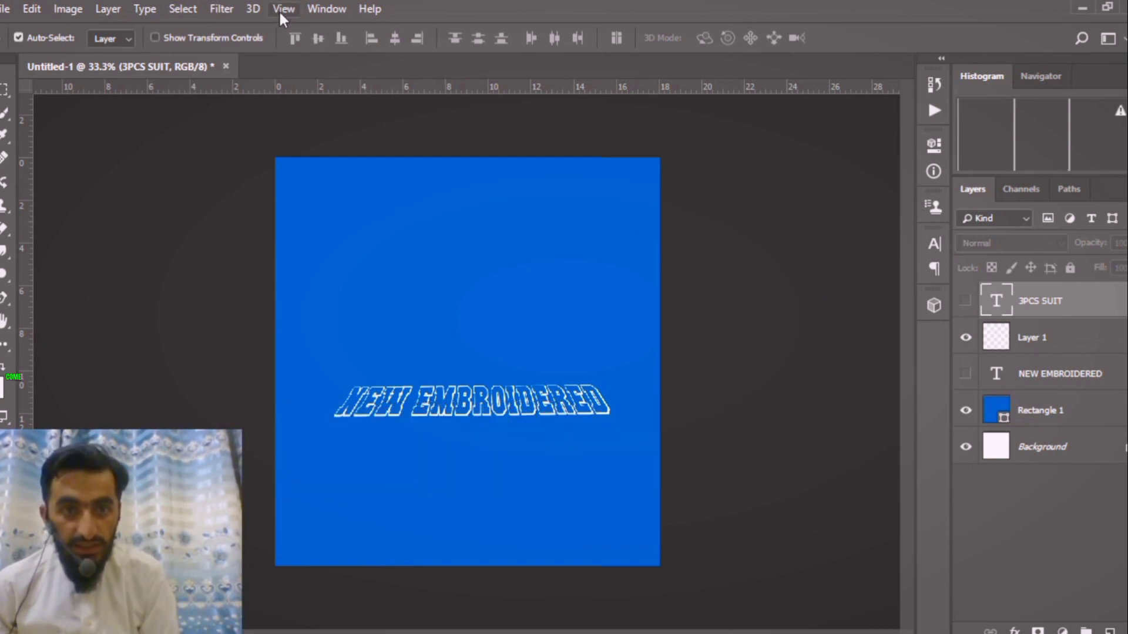
On a new layer, open the Vanishing Point filter and paste the 3PCS SUIT text onto the plane below NEW EMBROIDERED.
left_click(221, 9)
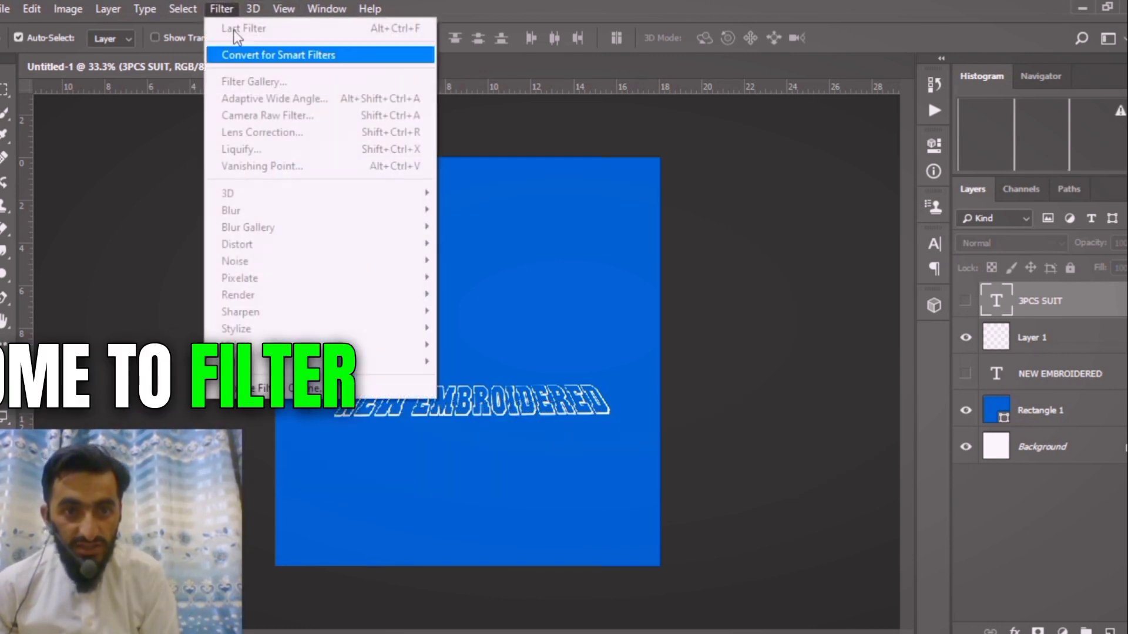
left_click(979, 359)
left_click(1110, 631)
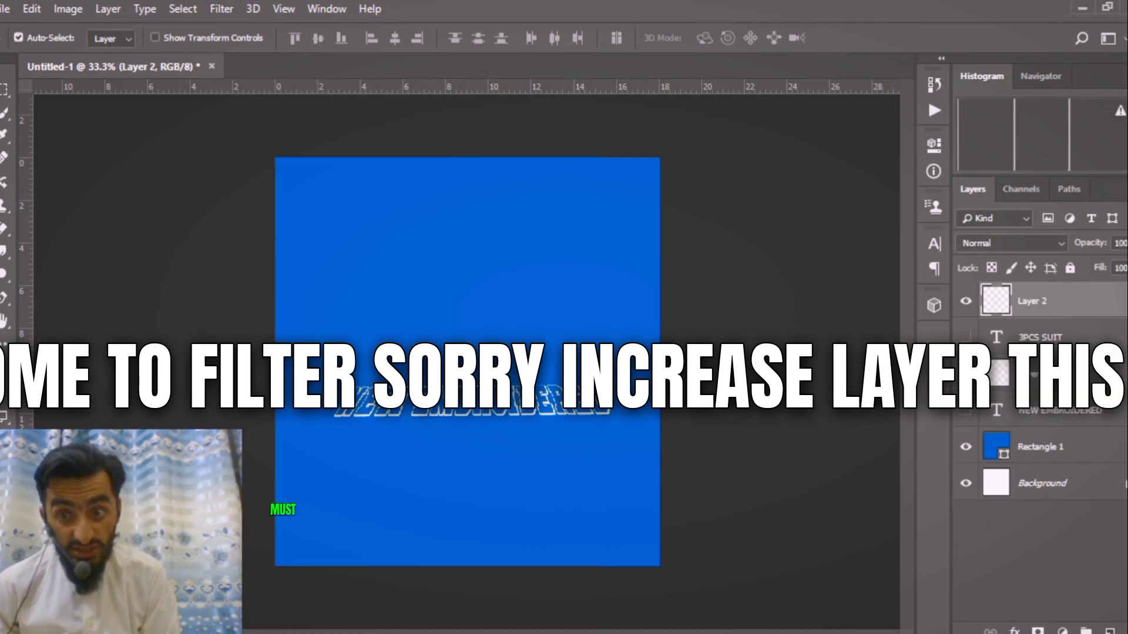
left_click(224, 11)
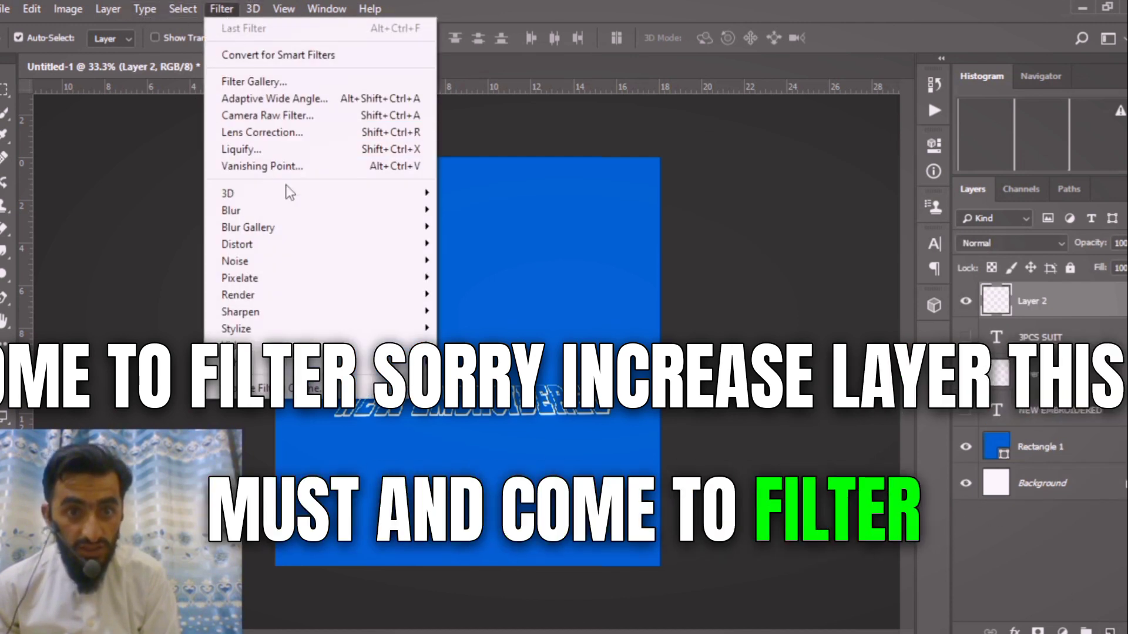
left_click(297, 167)
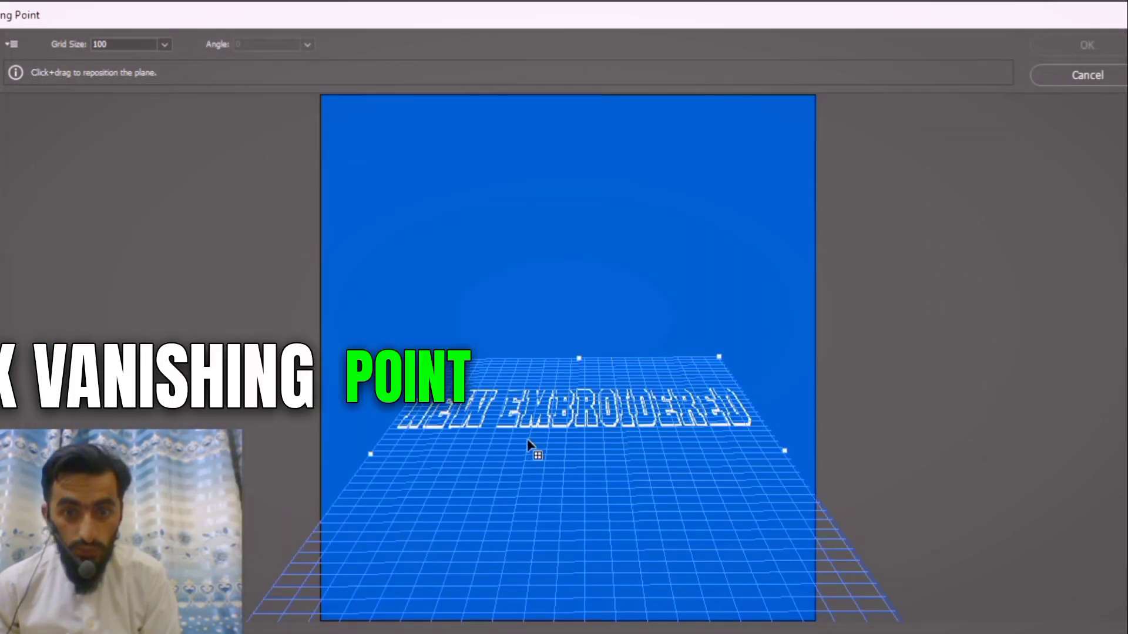
key("ctrl+v")
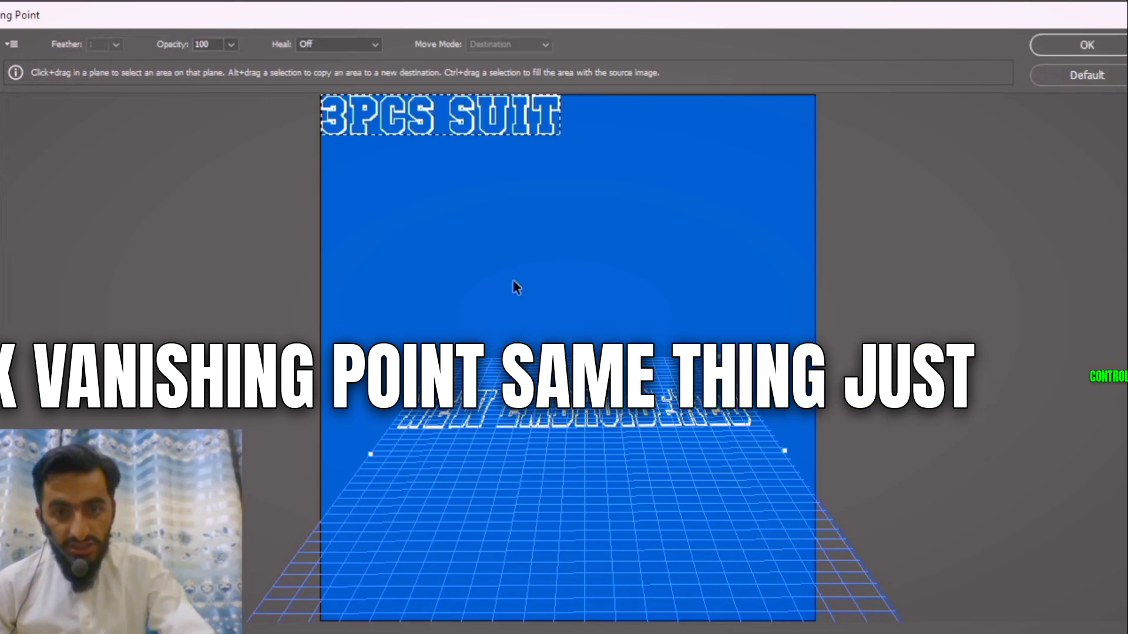
key("ctrl+t")
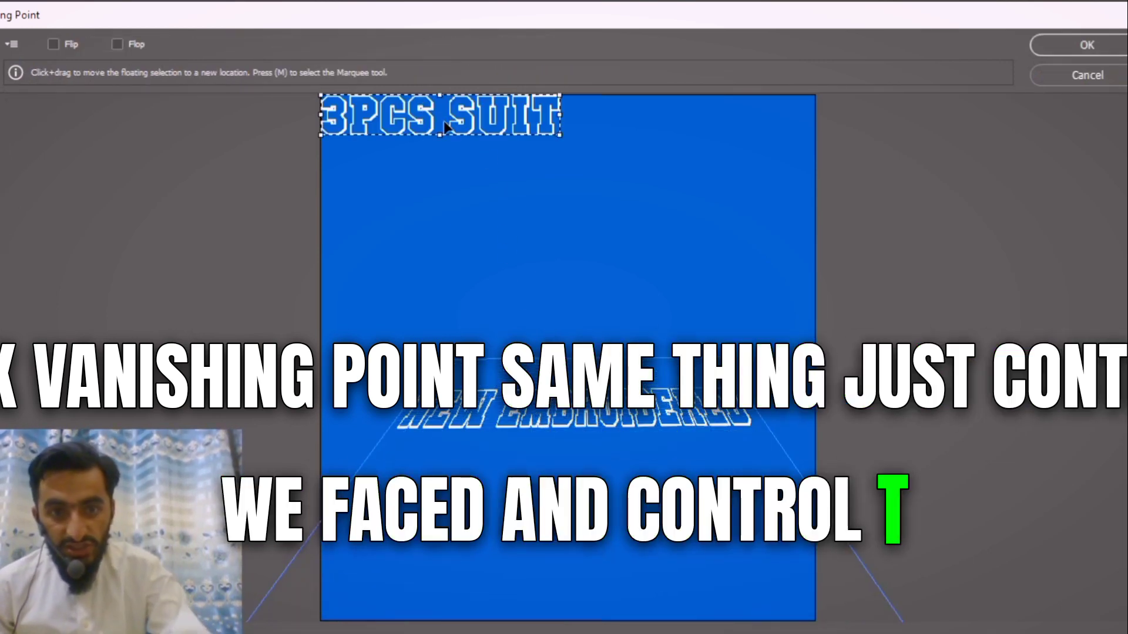
left_click_drag(444, 127, 508, 486)
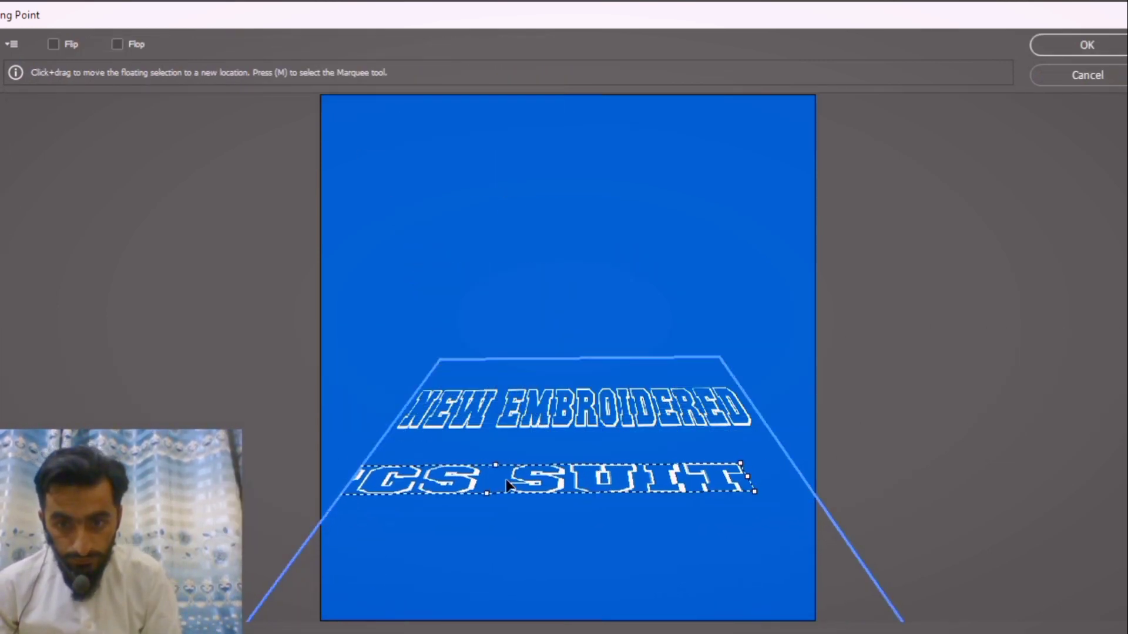
Scale the pasted 3PCS SUIT to slightly wider than NEW EMBROIDERED, centre it beneath that line and apply the filter.
left_click_drag(756, 495, 611, 496)
left_click_drag(537, 482, 667, 473)
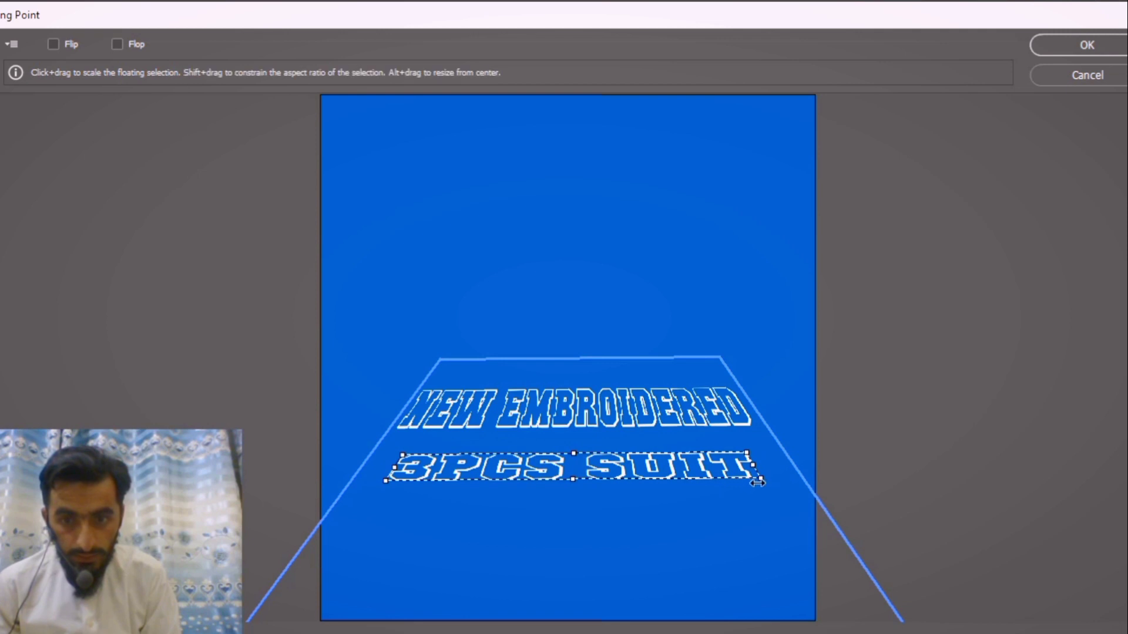
left_click_drag(757, 481, 777, 497)
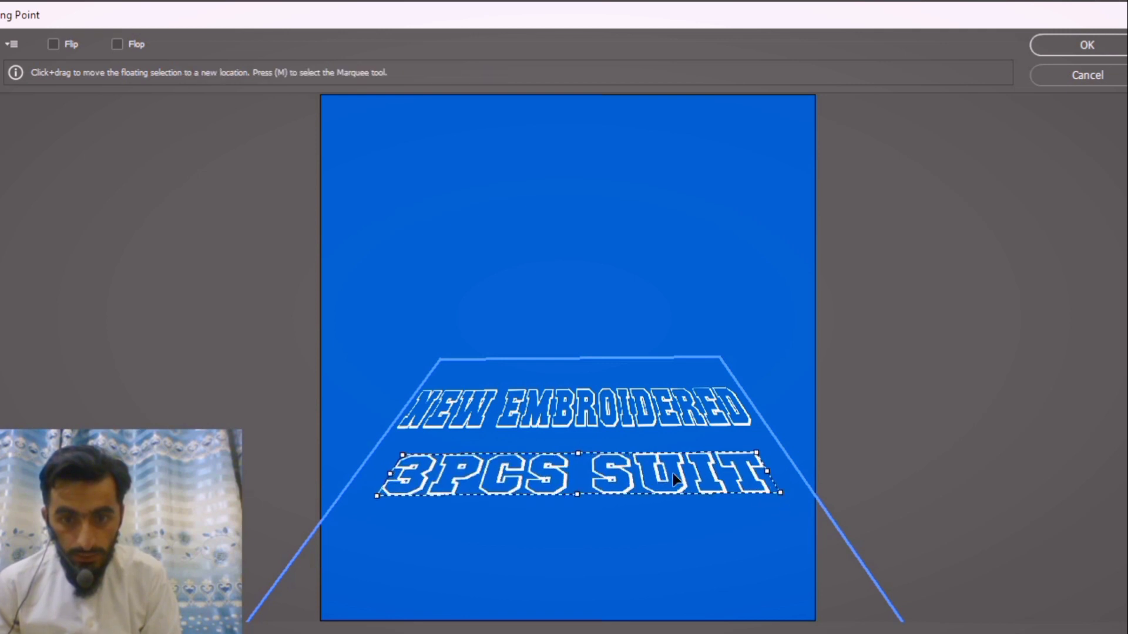
left_click_drag(665, 474, 659, 477)
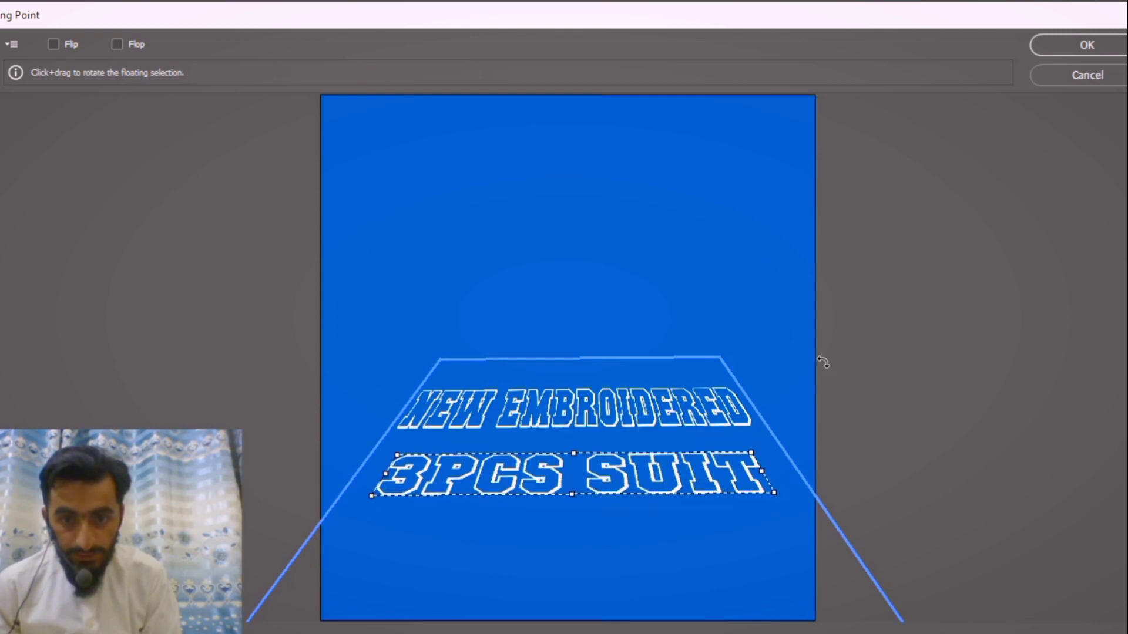
left_click(1065, 45)
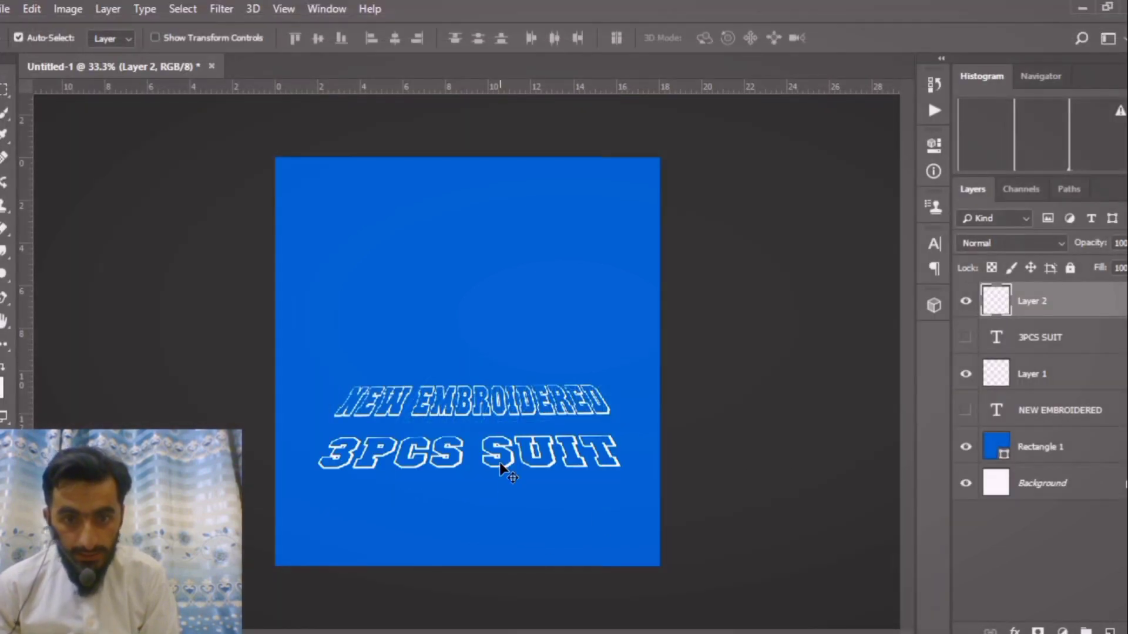
Delete the hidden original 3PCS SUIT and NEW EMBROIDERED text layers.
left_click(1031, 340)
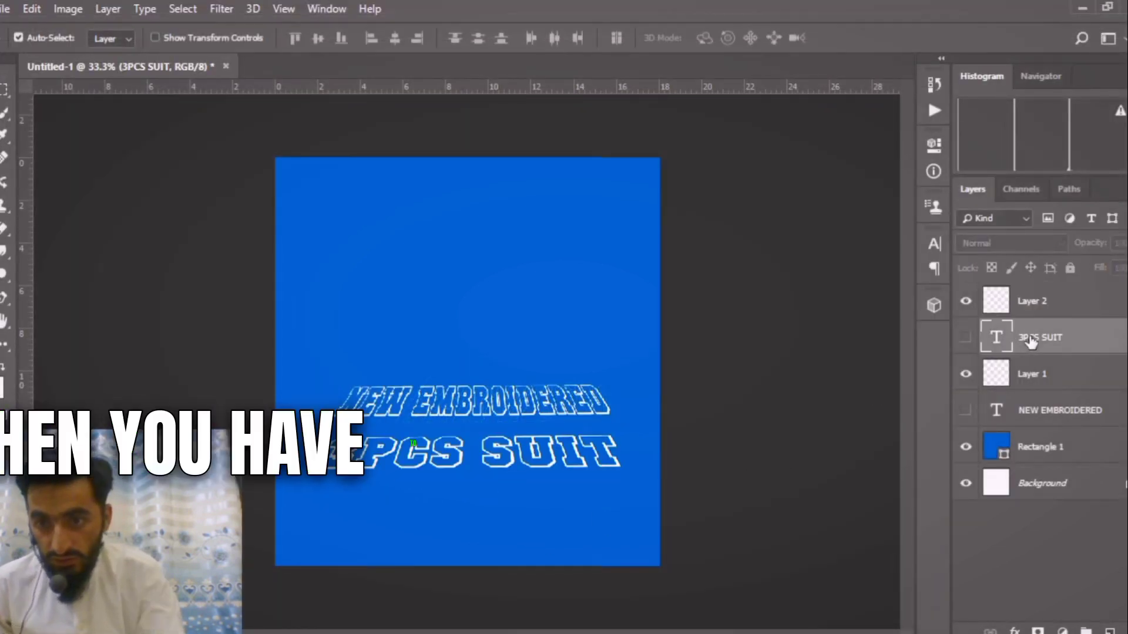
key("Delete")
left_click(1031, 373)
key("Delete")
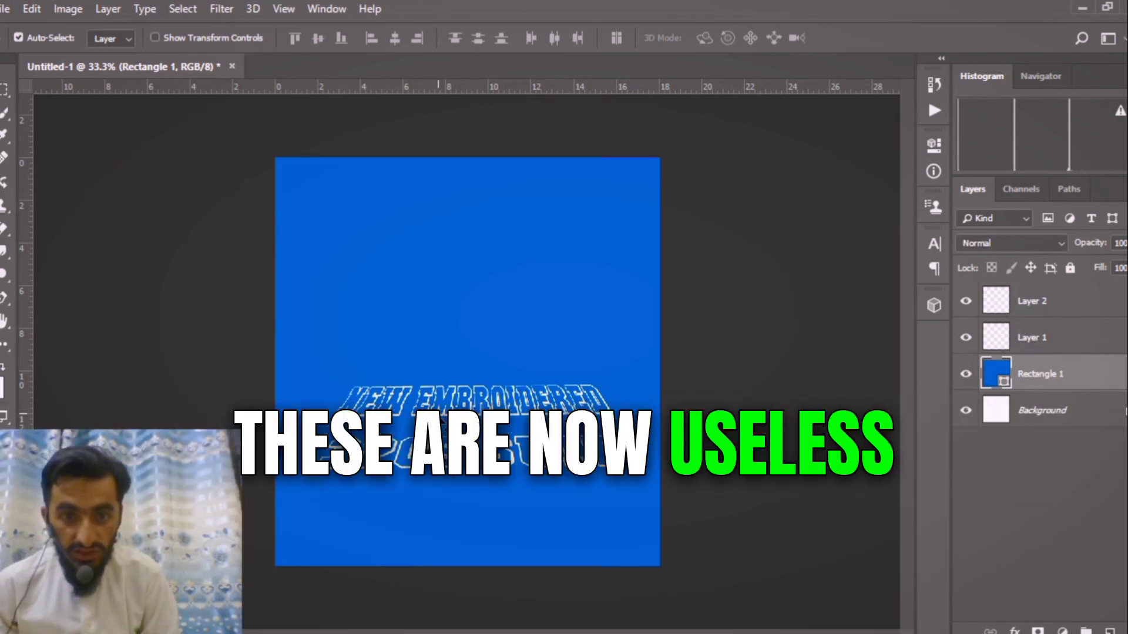
Scale the perspective NEW EMBROIDERED layer to about 136% and move it down to about Y 995 px.
left_click(447, 414)
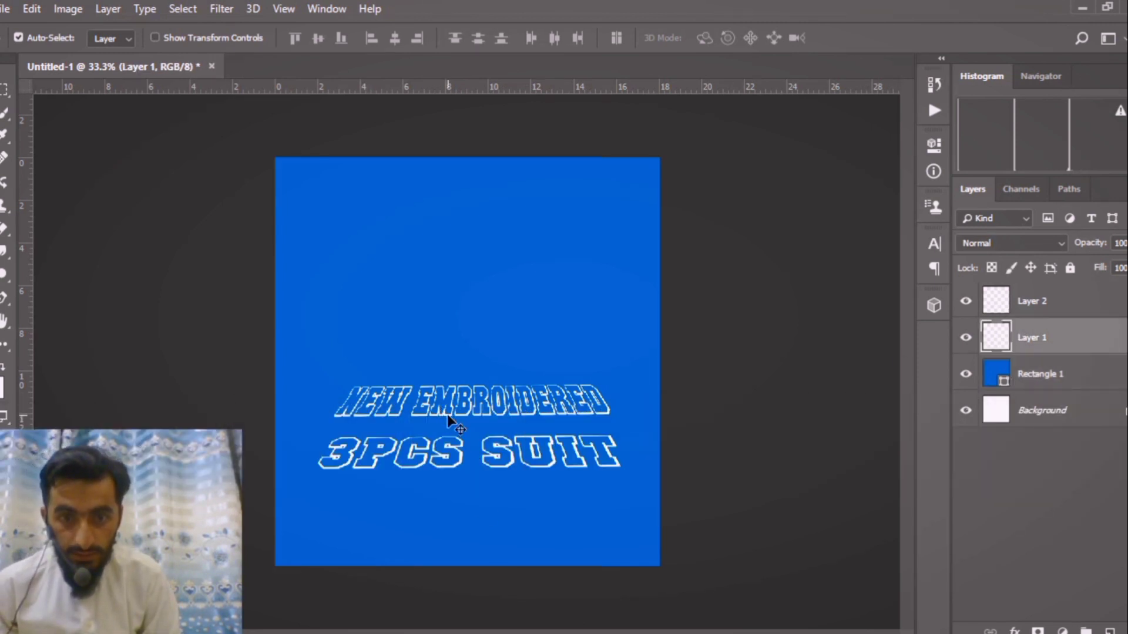
key("ctrl+t")
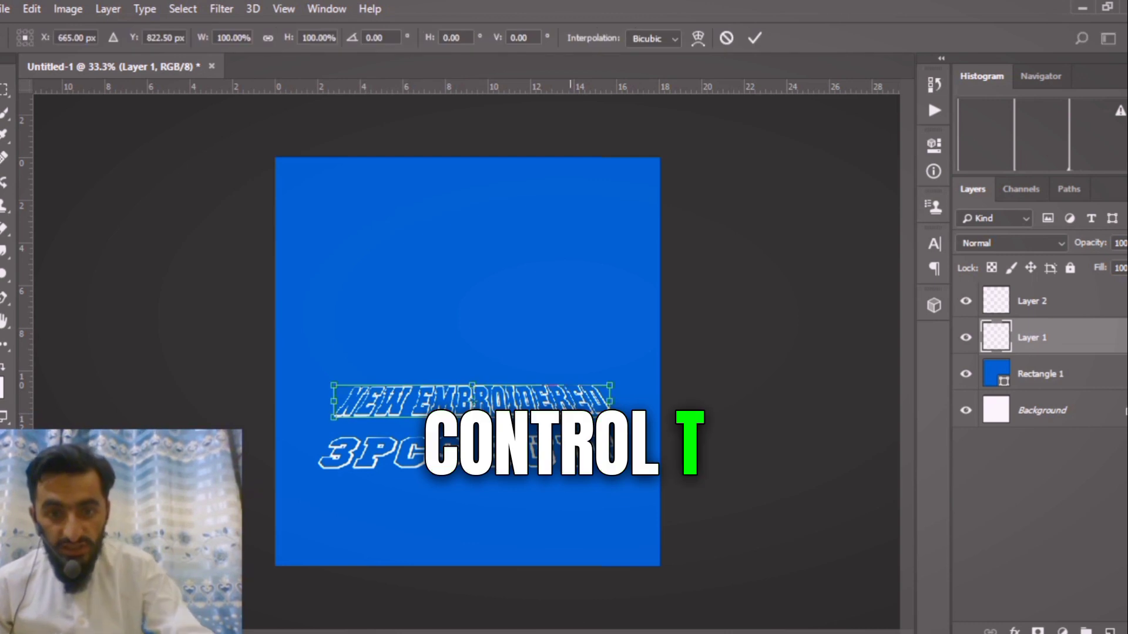
left_click_drag(609, 417, 661, 423)
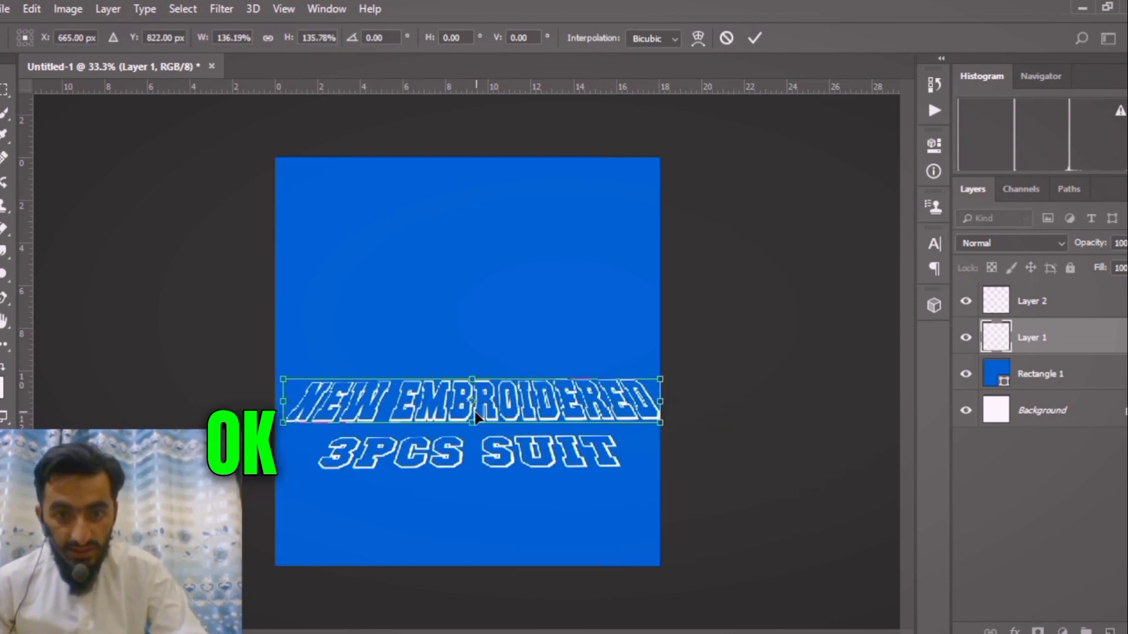
left_click_drag(474, 411, 474, 462)
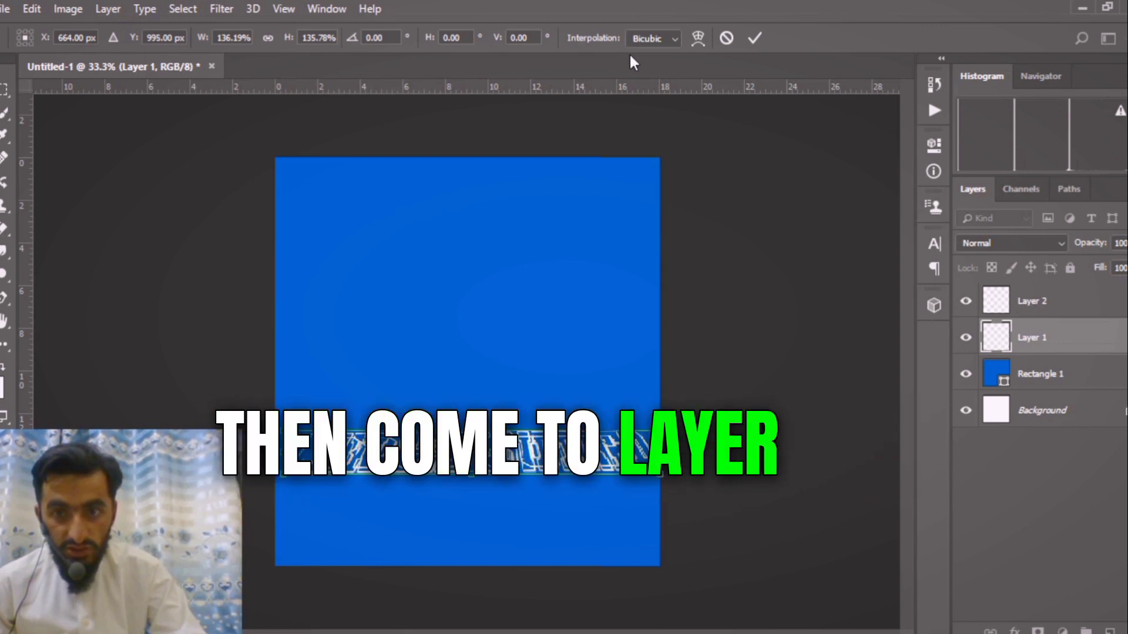
left_click(754, 38)
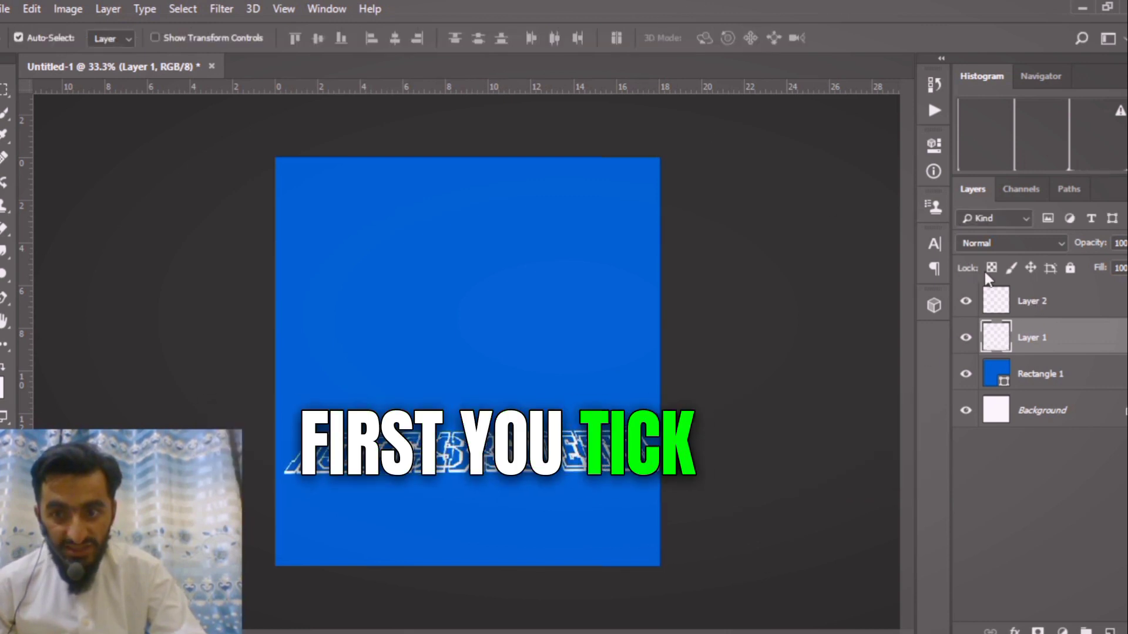
Move the 3PCS SUIT layer down to about Y 1169 px, below NEW EMBROIDERED, and scale it to about 119%.
left_click(1042, 310)
key("ctrl+t")
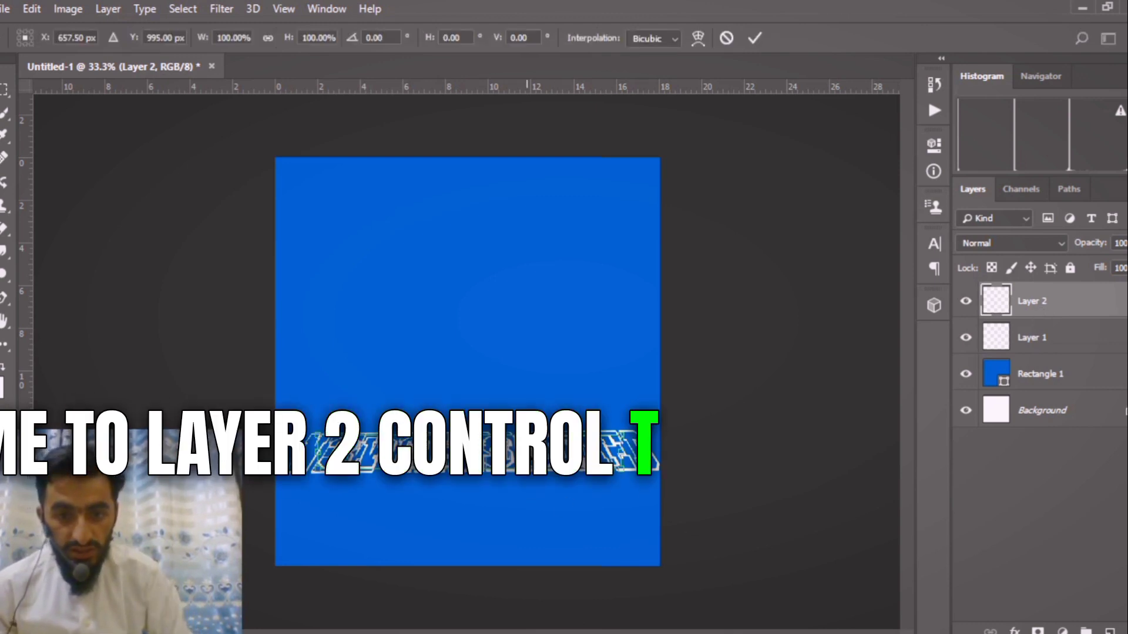
left_click_drag(525, 492, 524, 506)
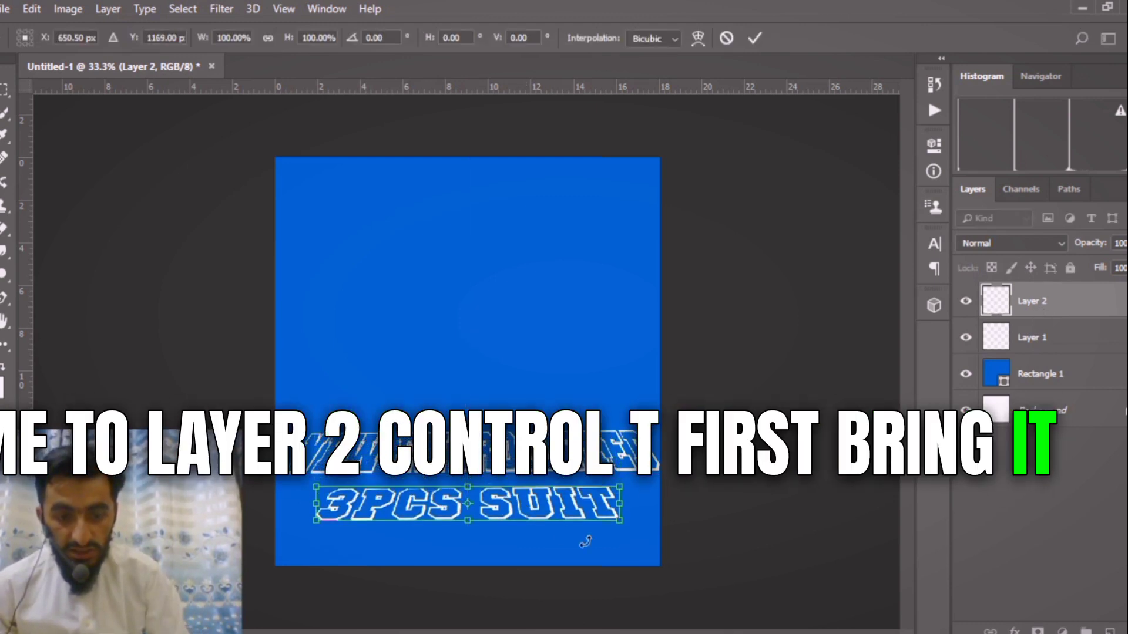
left_click_drag(623, 540, 651, 539)
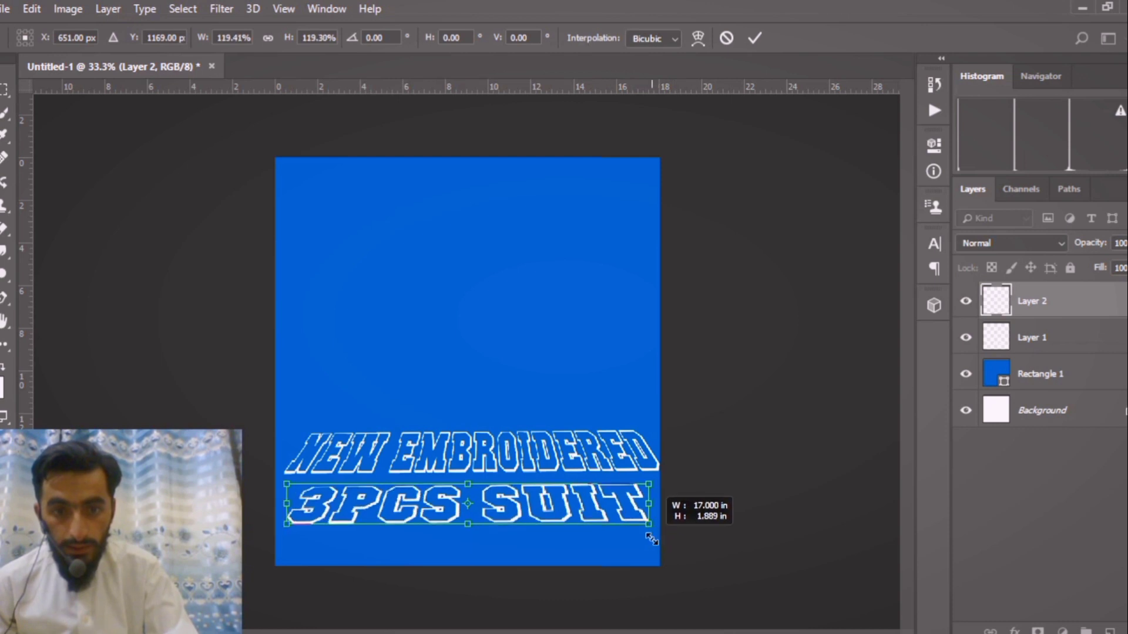
left_click(755, 39)
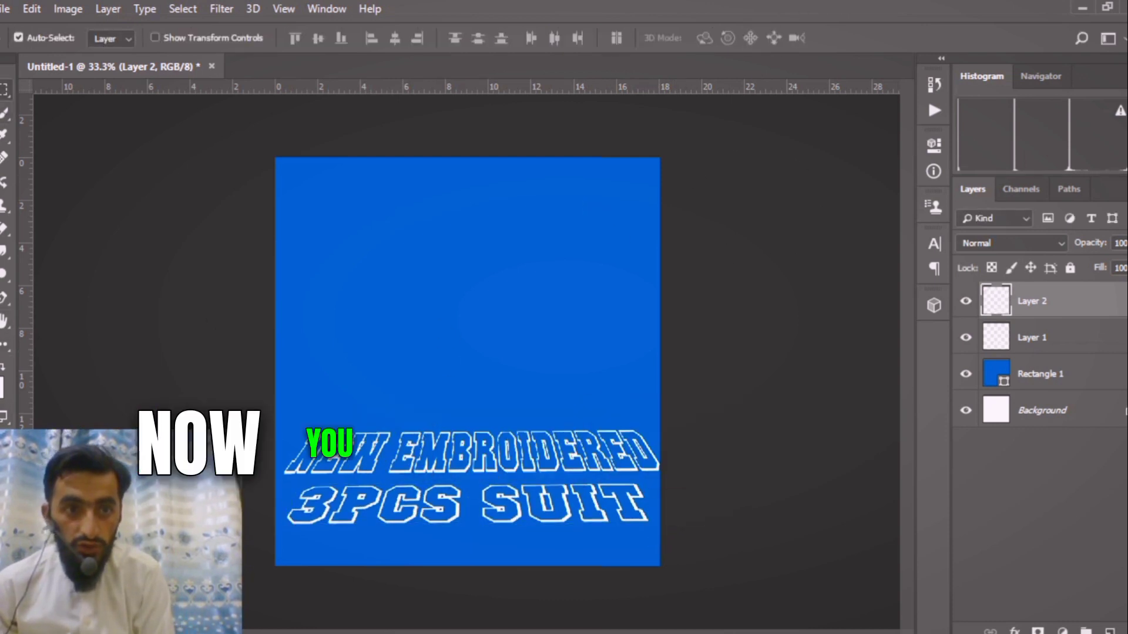
Place the embedded image WhatsApp-Image-2023-08-10-at-3.52.04-PM from the youtube anmate folder inside the image folder.
left_click(5, 9)
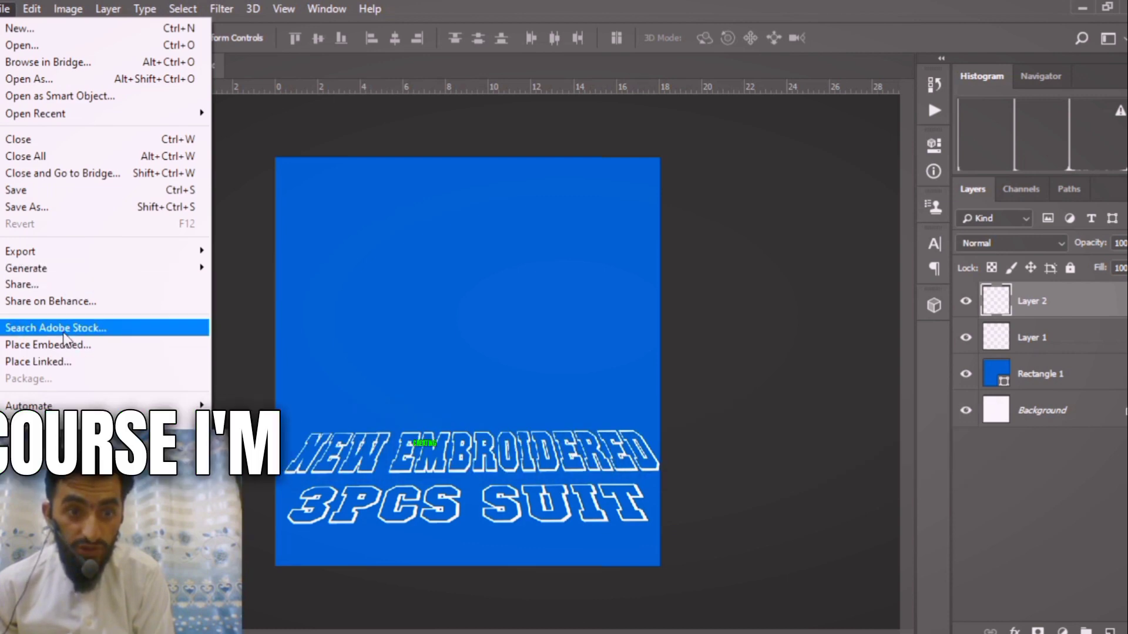
left_click(69, 347)
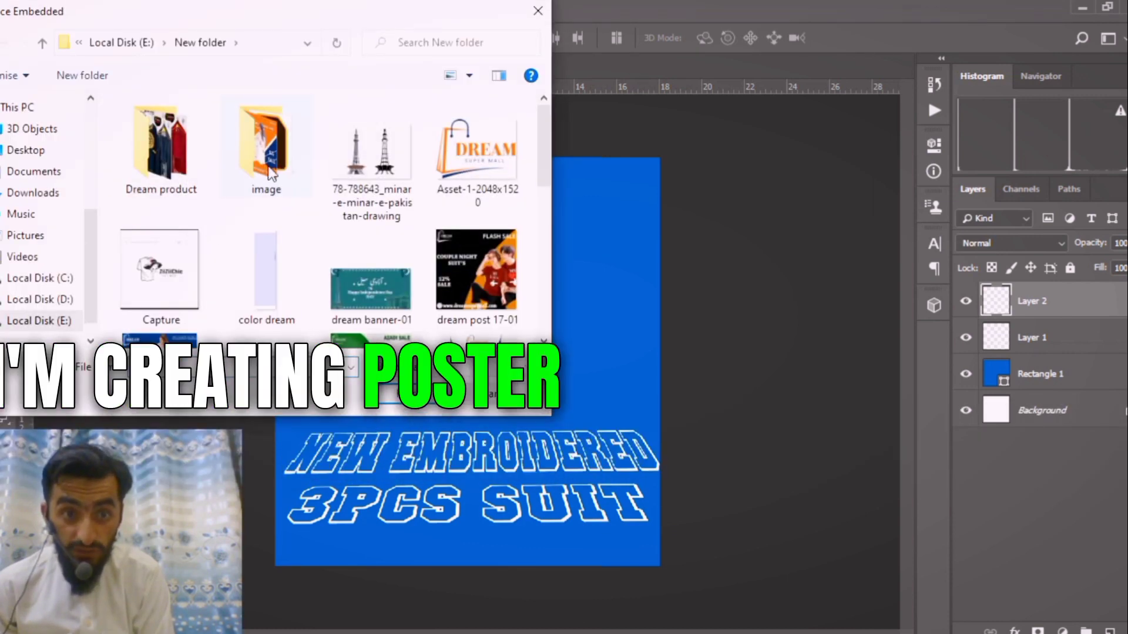
double_click(268, 171)
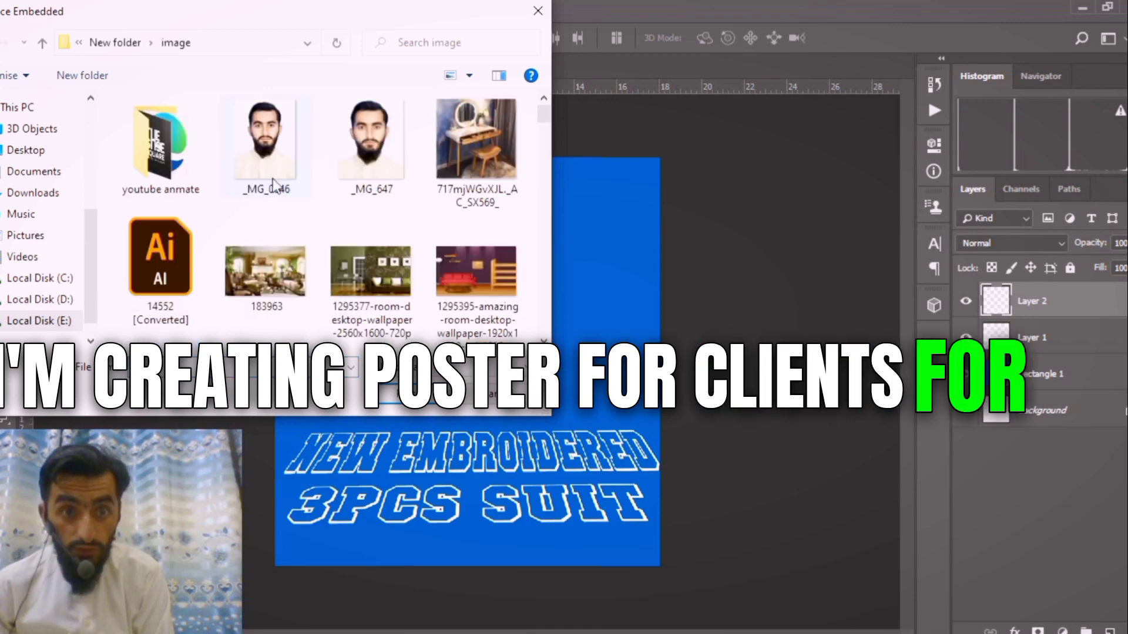
double_click(165, 150)
scroll(432, 276, "down", 12)
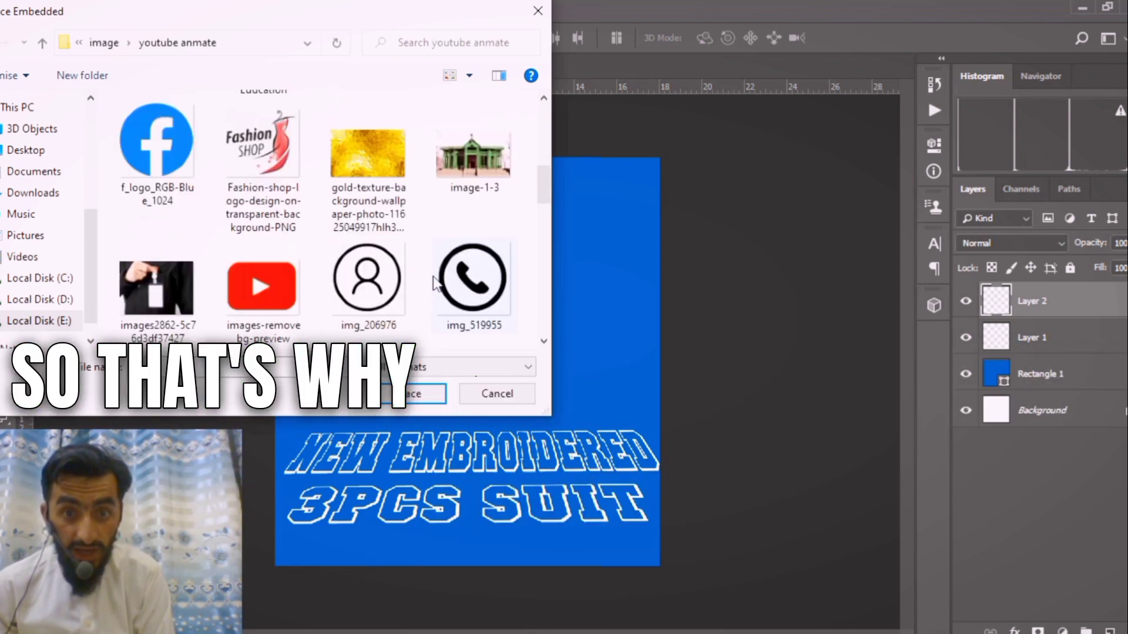
left_click(388, 282)
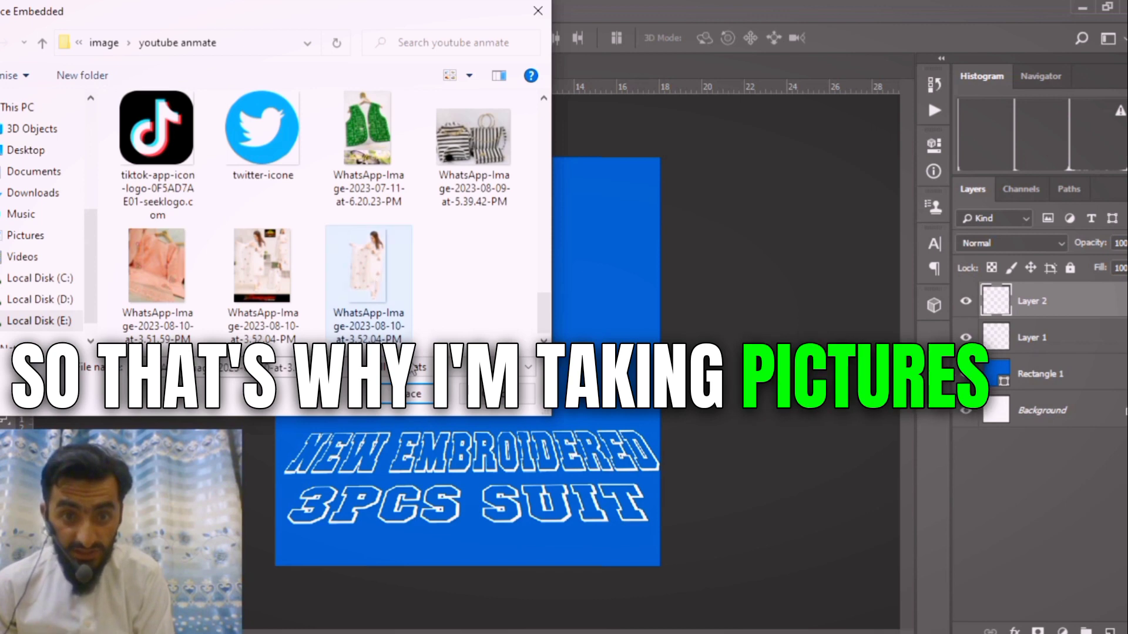
left_click(429, 388)
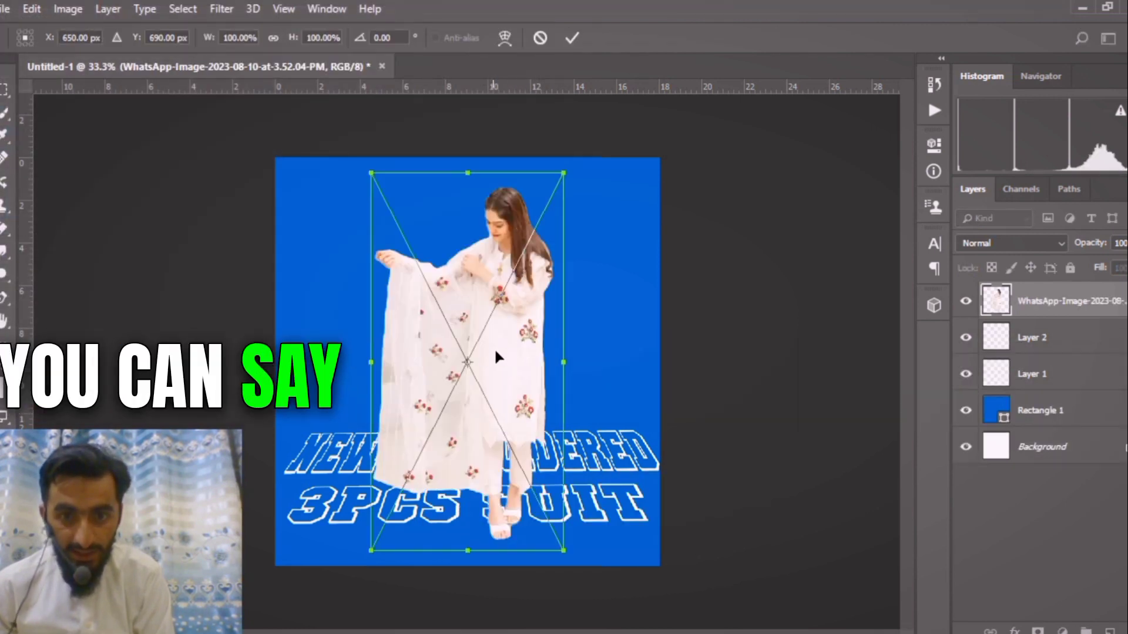
Scale the woman's photo to about 86%, position it at about X 664, Y 518 px and stack its layer directly above Rectangle 1.
left_click_drag(495, 350, 497, 326)
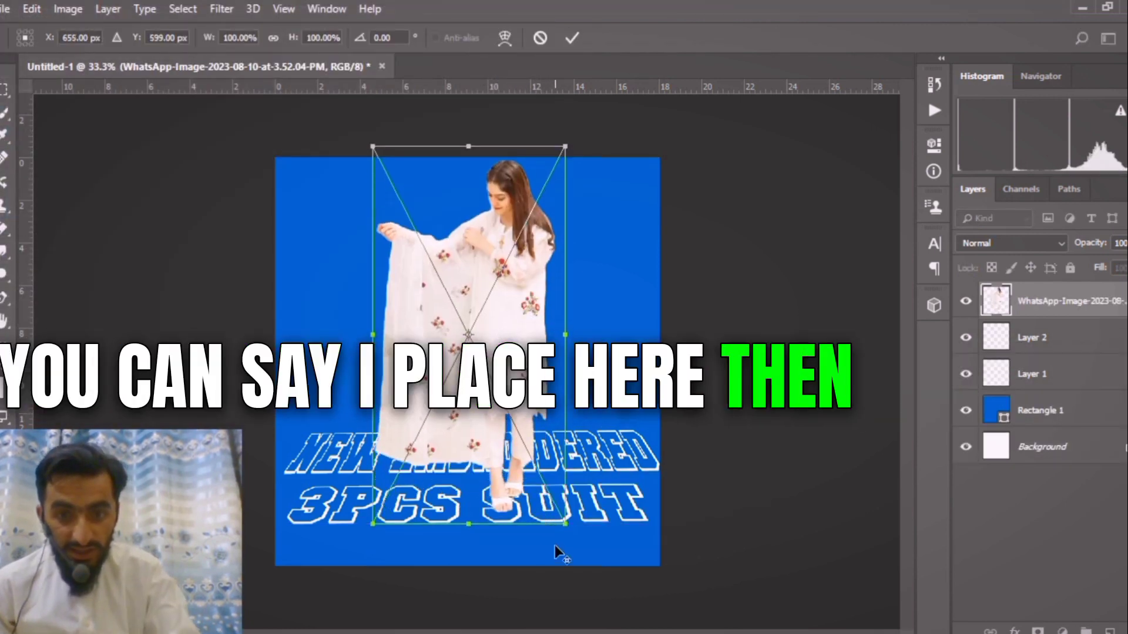
left_click_drag(565, 522, 551, 495)
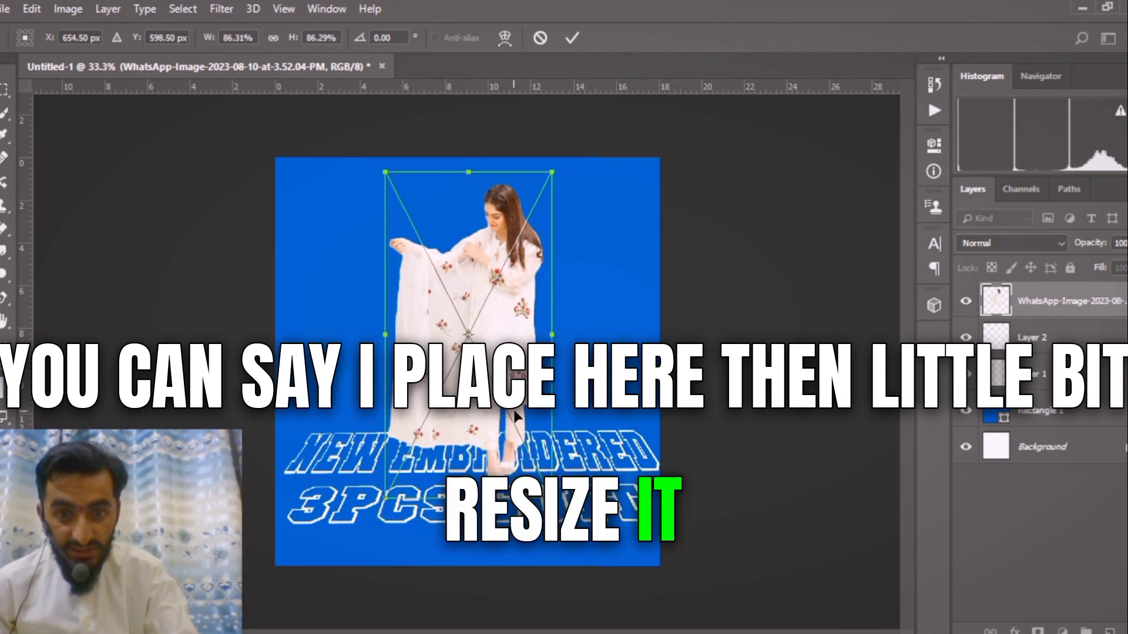
left_click_drag(510, 392, 509, 370)
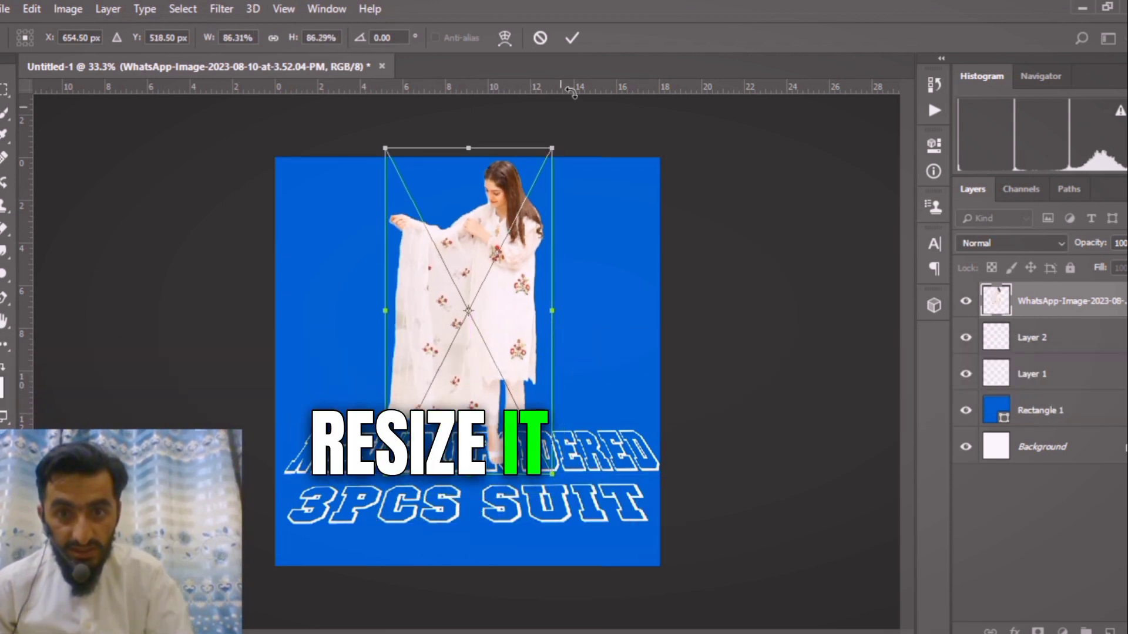
left_click_drag(504, 254, 512, 253)
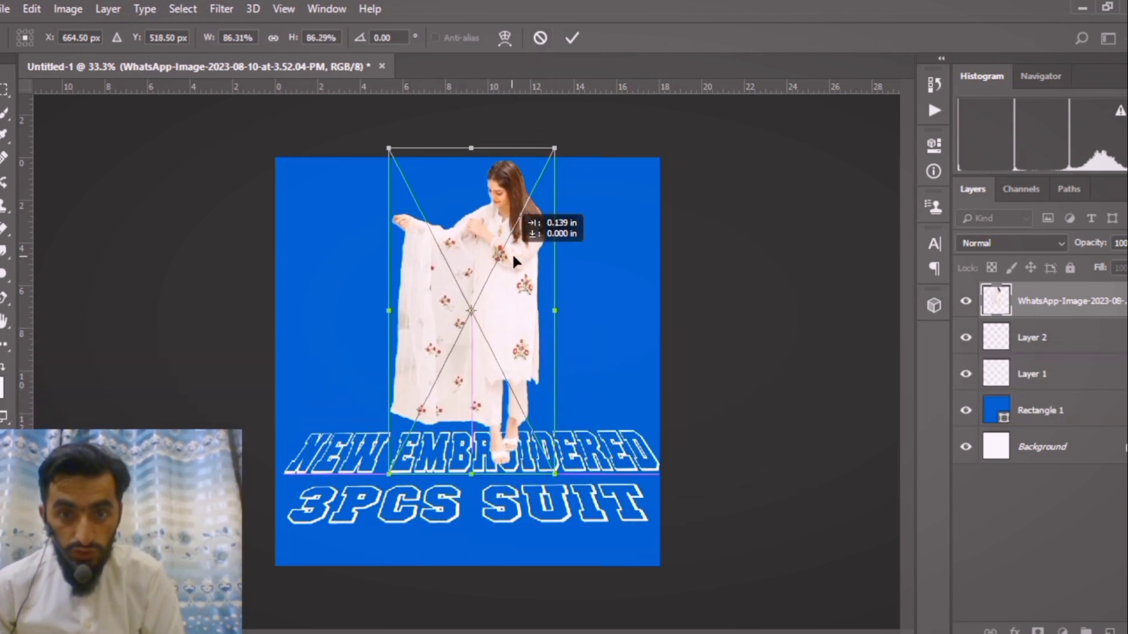
left_click(573, 38)
left_click_drag(1044, 306, 1051, 376)
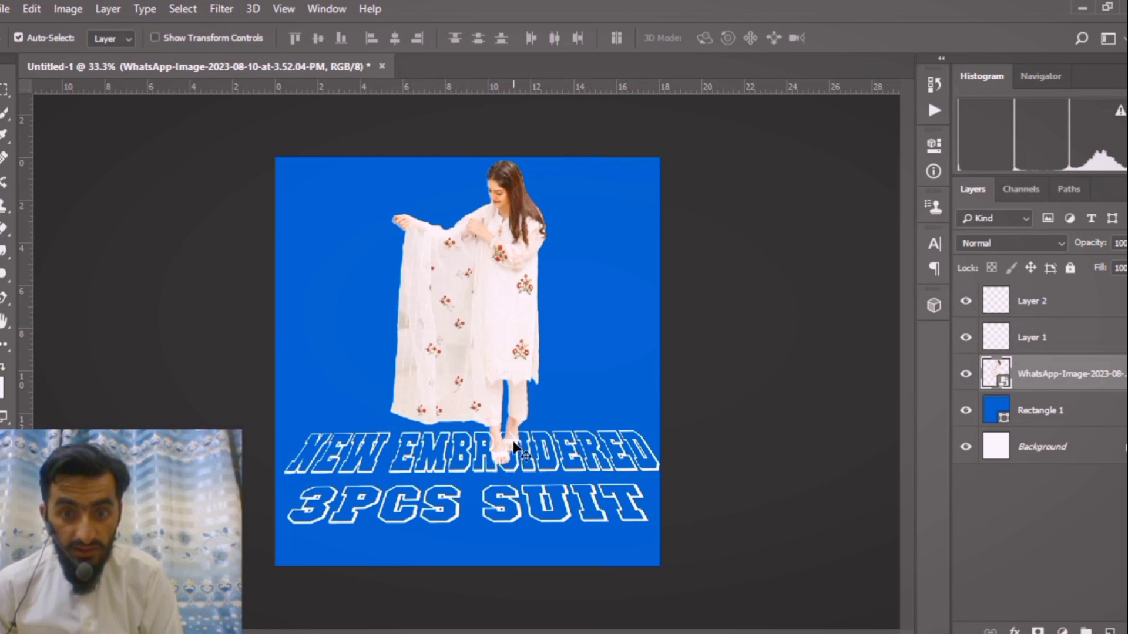
left_click_drag(482, 329, 479, 330)
Place the logo file Asset-1-2048x1520 from New folder on drive E: as an embedded image.
left_click(6, 9)
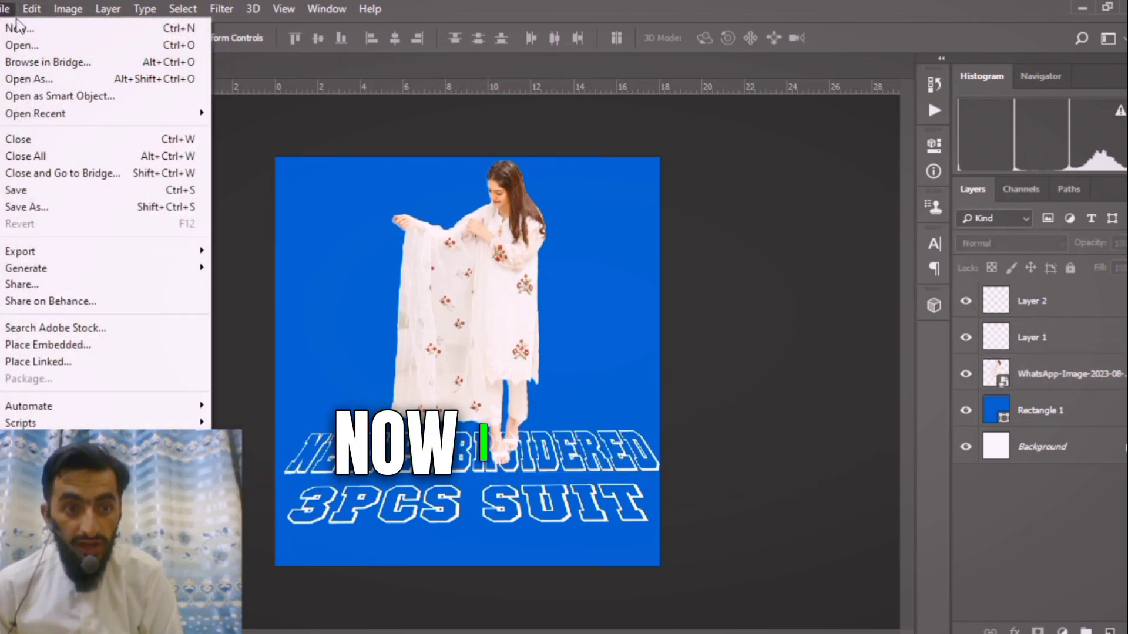
left_click(65, 344)
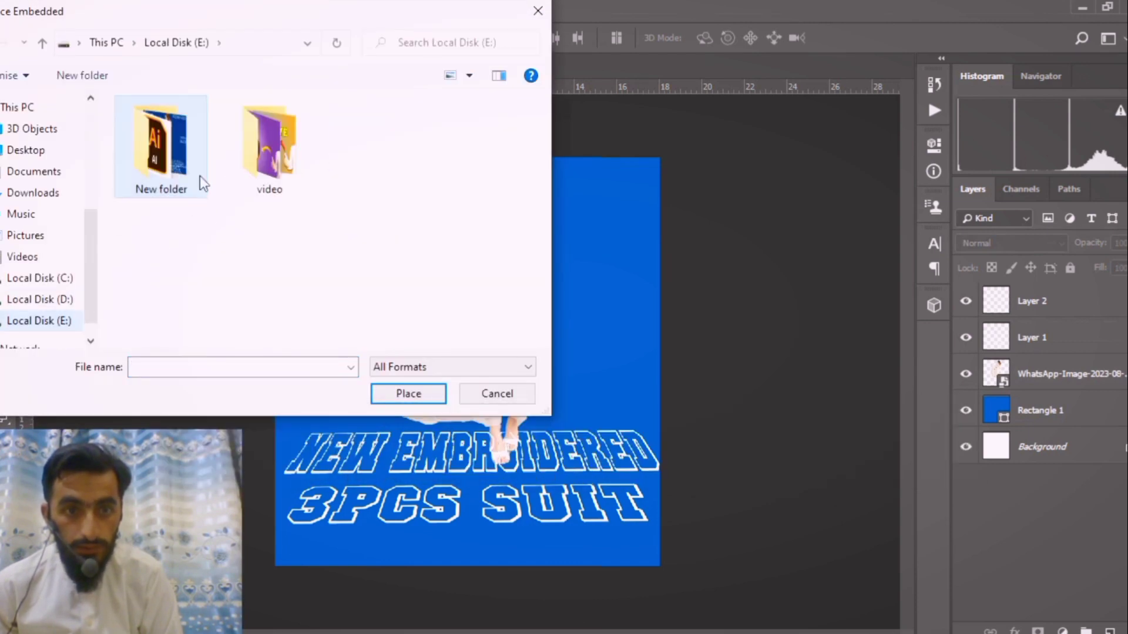
double_click(183, 173)
left_click(473, 154)
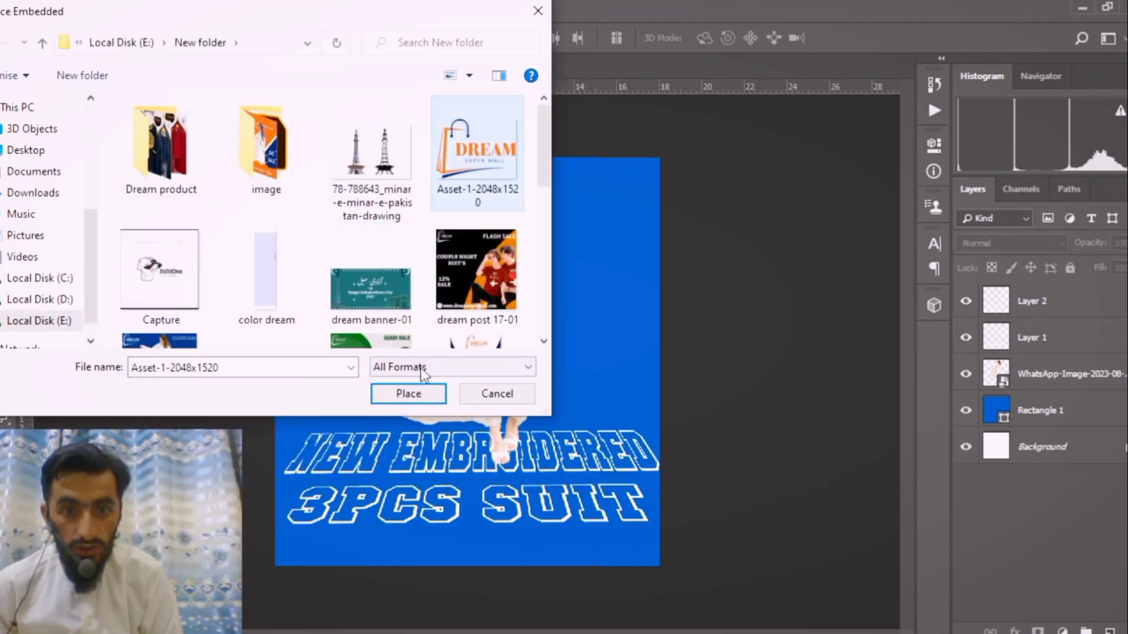
left_click(402, 401)
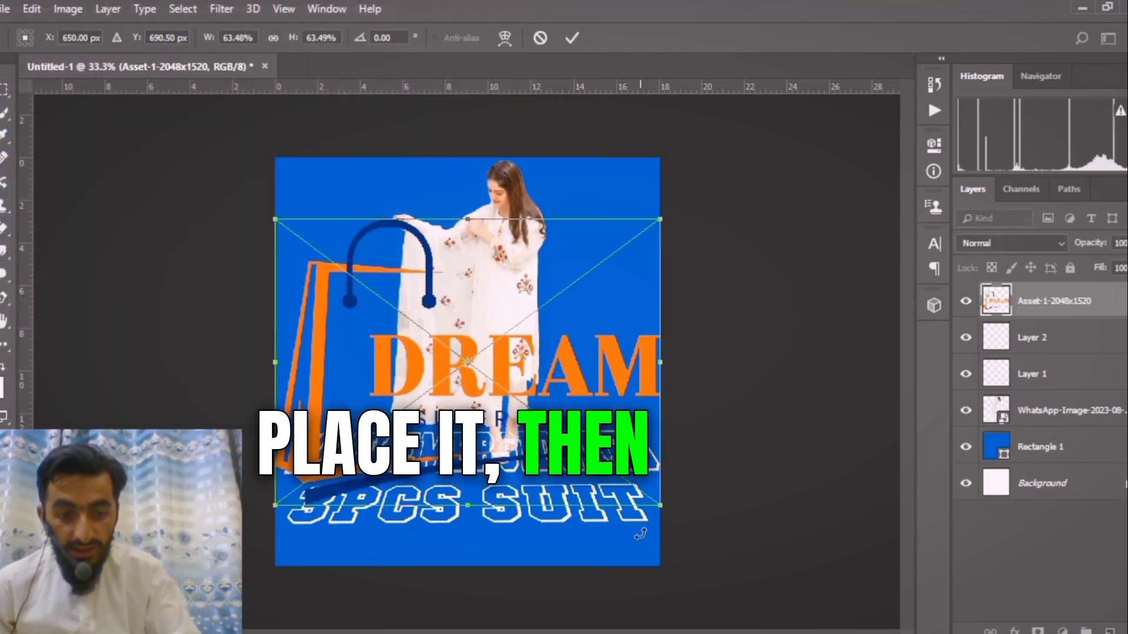
Scale the DREAM logo to about 16% and place it in the poster's upper-left corner at about X 168, Y 103 px.
left_click_drag(662, 508, 547, 413)
left_click_drag(499, 358, 377, 212)
left_click_drag(415, 261, 339, 203)
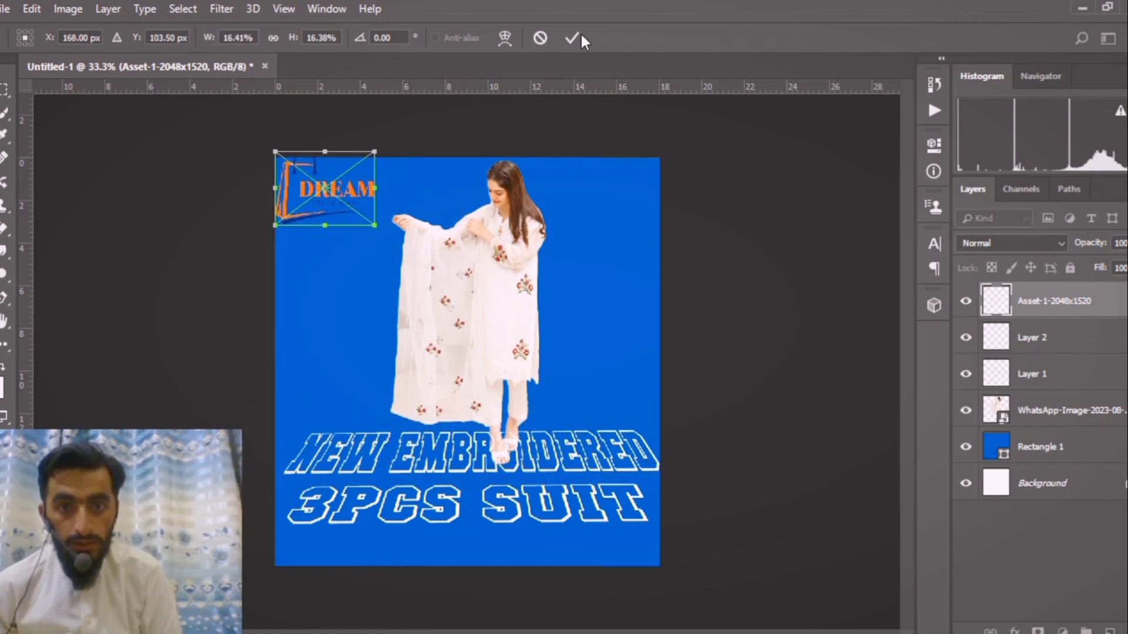
left_click(573, 39)
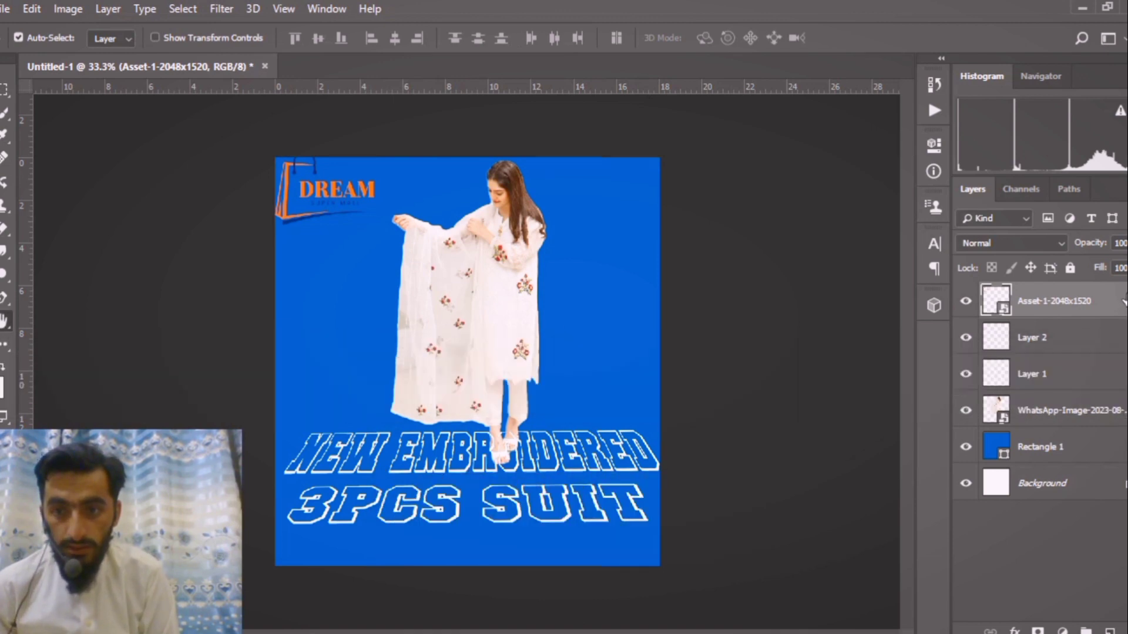
Apply a white linear Gradient Overlay to the DREAM logo layer.
double_click(1123, 301)
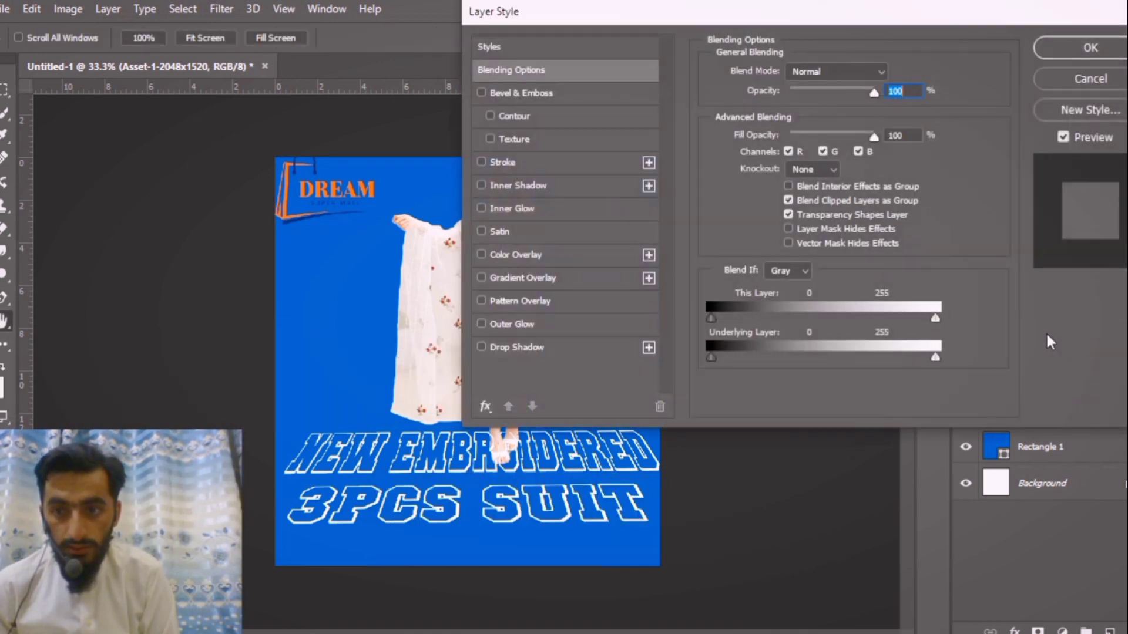
left_click(523, 278)
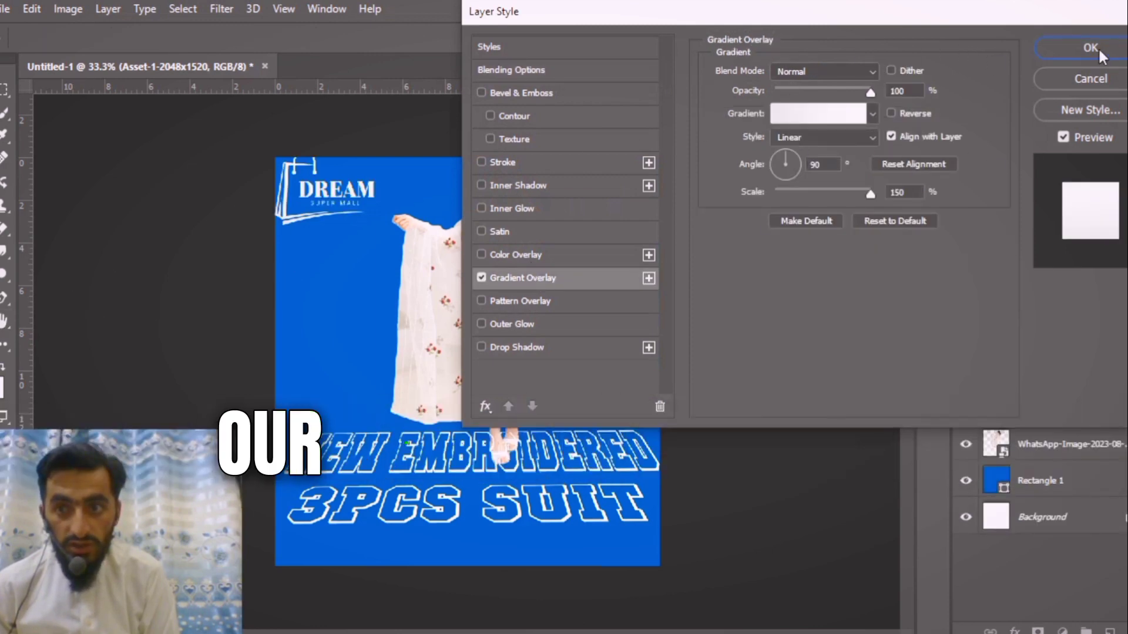
left_click(1092, 49)
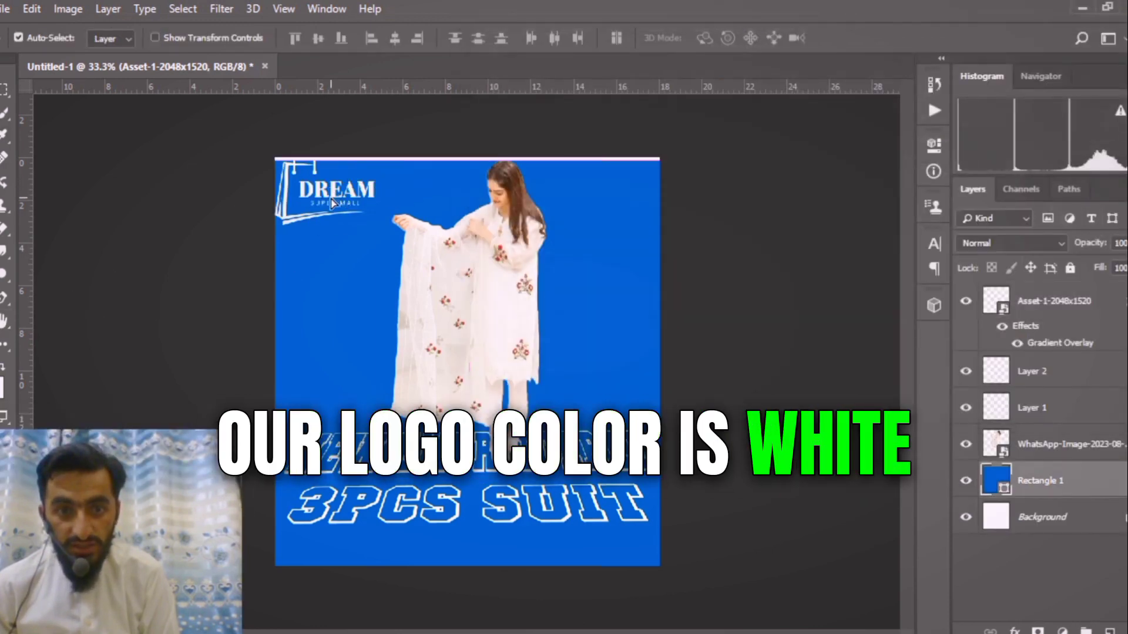
Move the DREAM logo slightly down so its bag handle sits fully inside the poster, and deselect the layer.
left_click(330, 197)
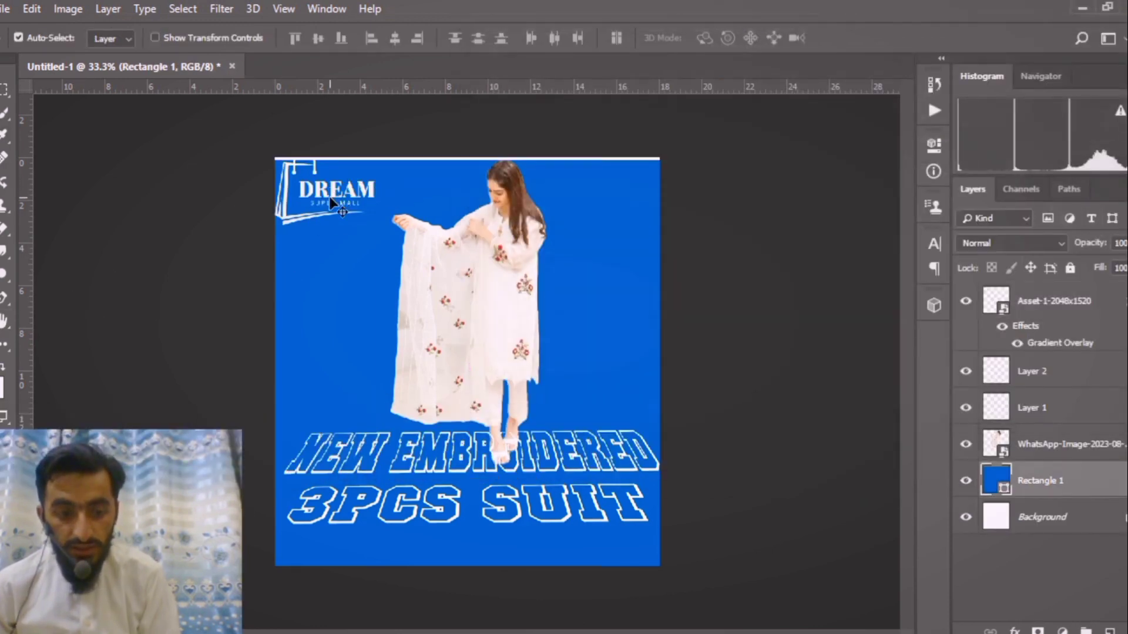
left_click(1048, 307)
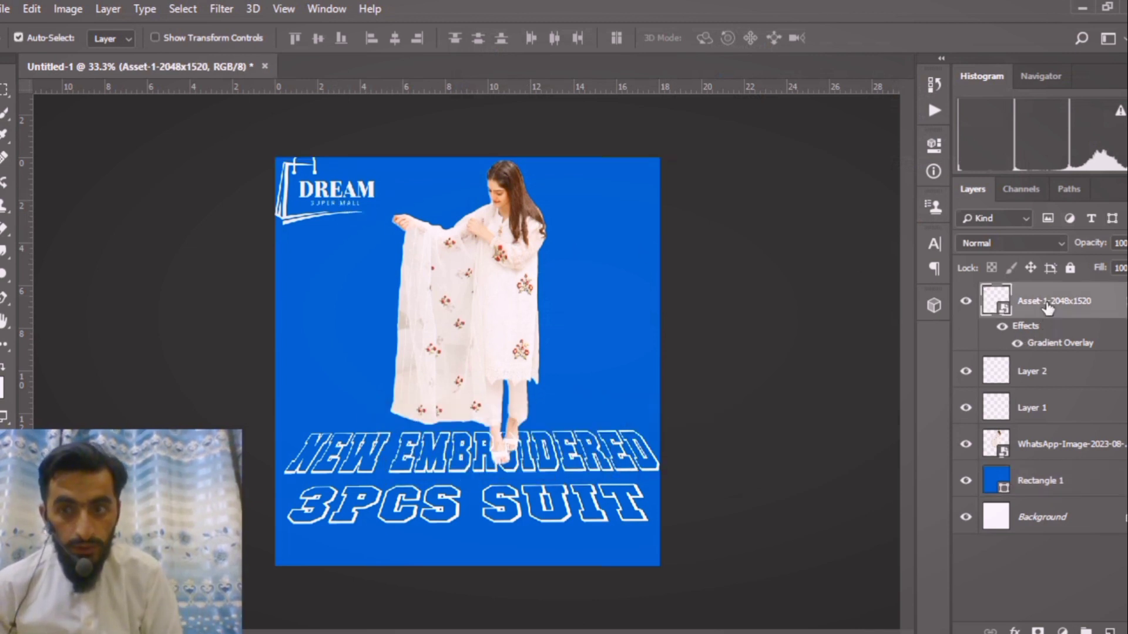
left_click(318, 221)
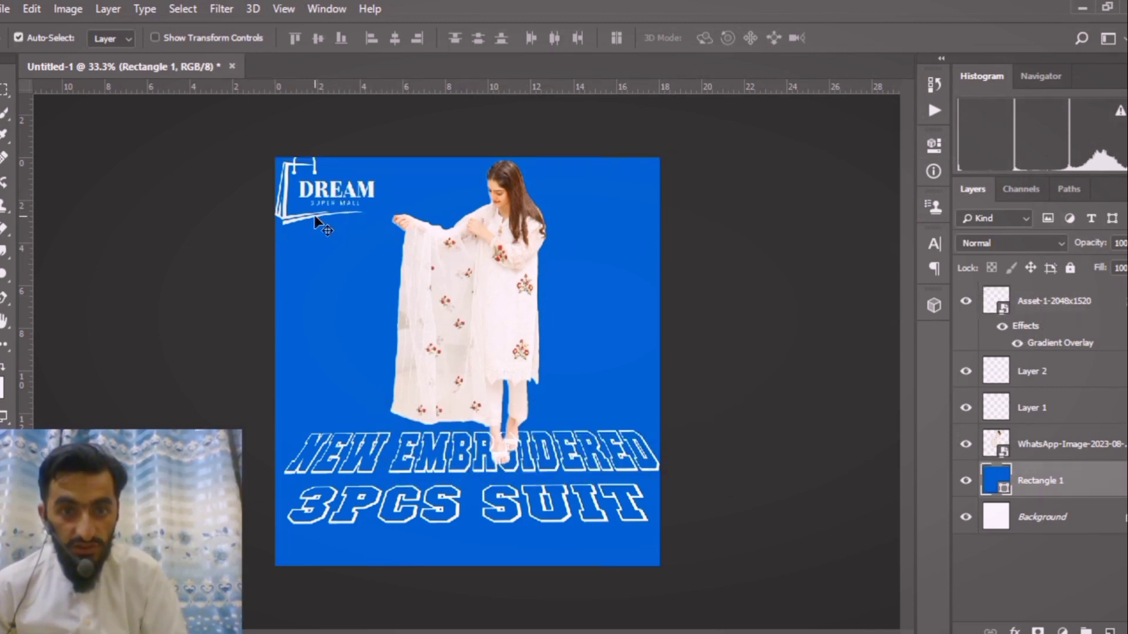
left_click(315, 216)
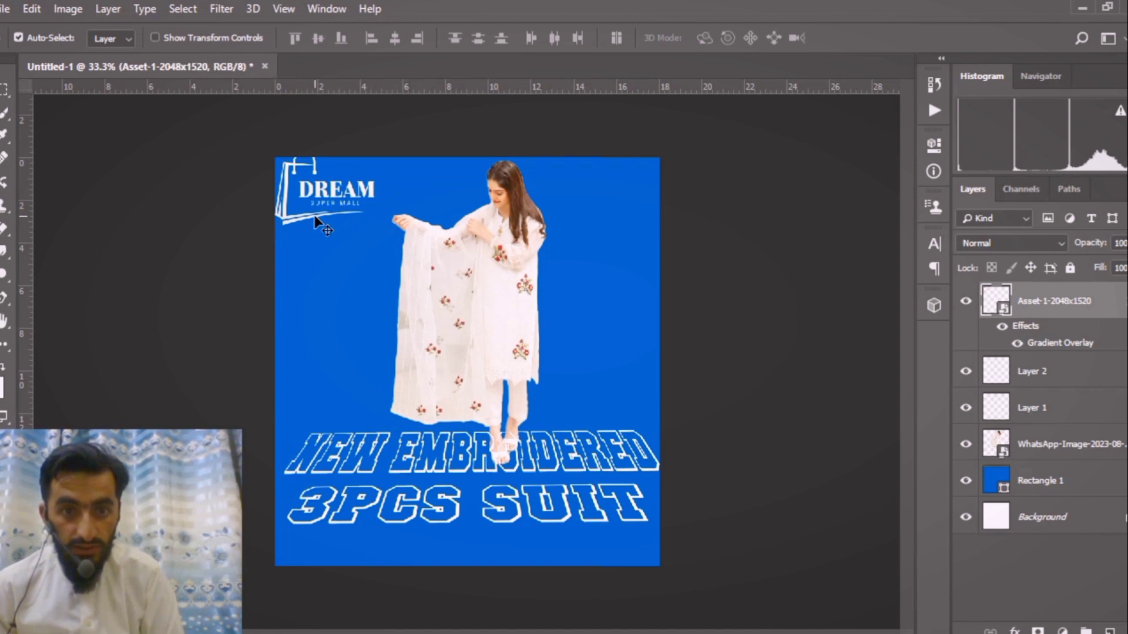
left_click(231, 249)
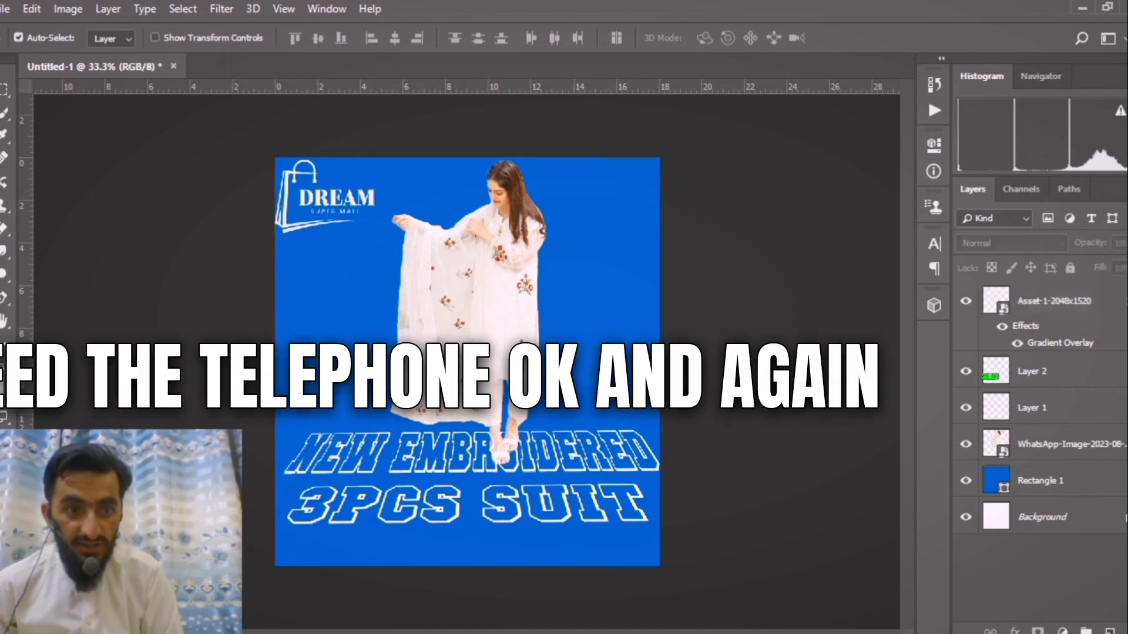
Add the text FLASH SALE beside the woman in white 48 pt Mutant Academy DC BB.
key("t")
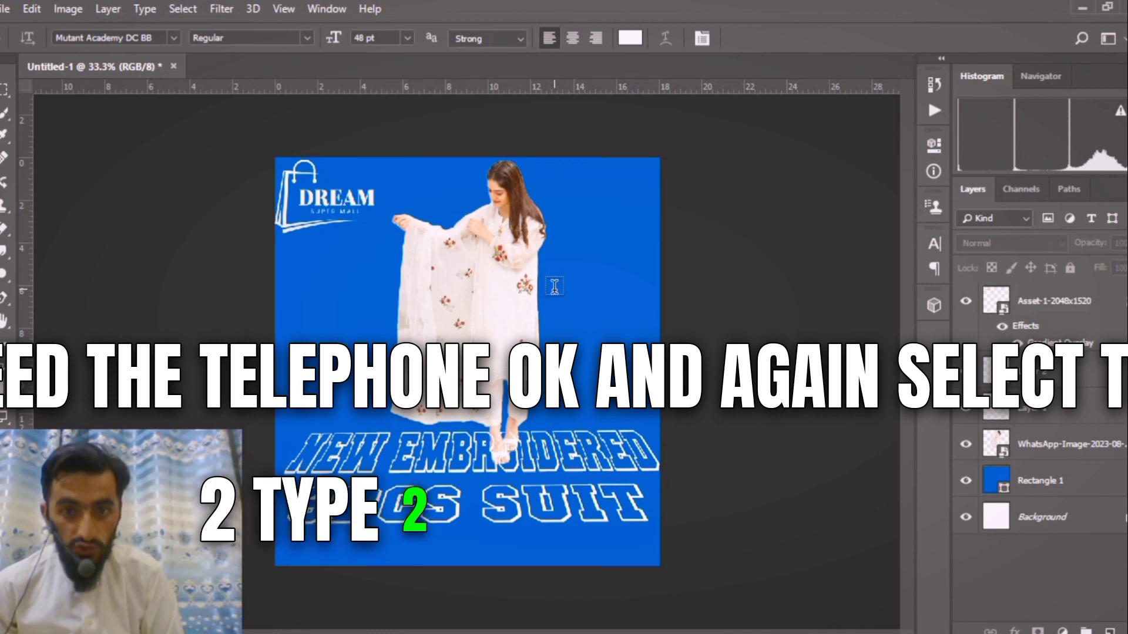
type("FLAS")
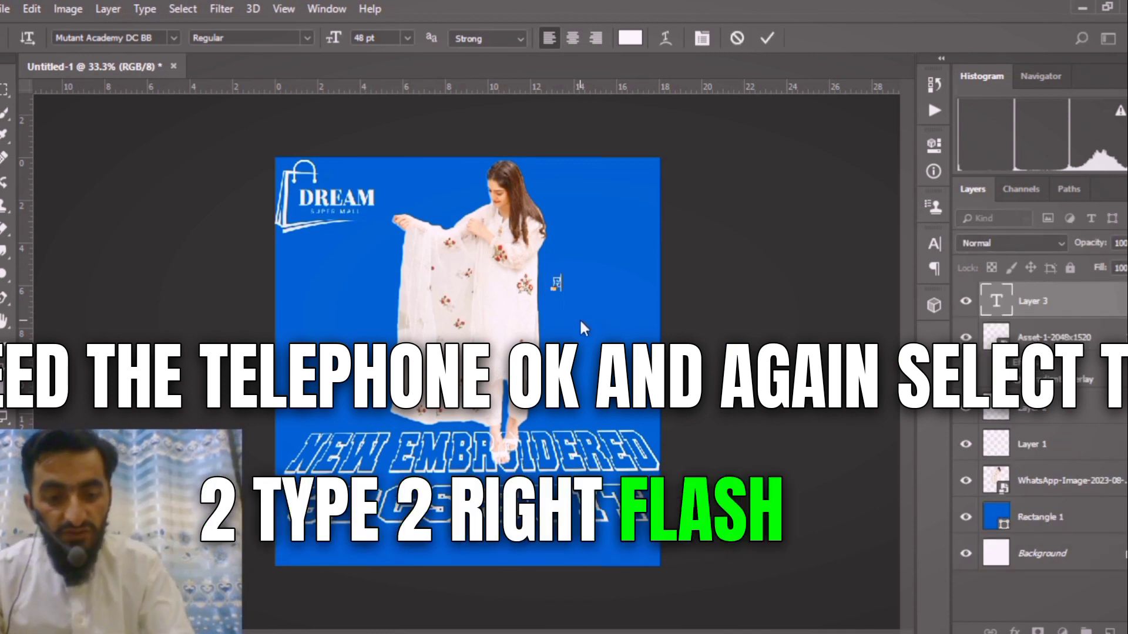
type("H SALE")
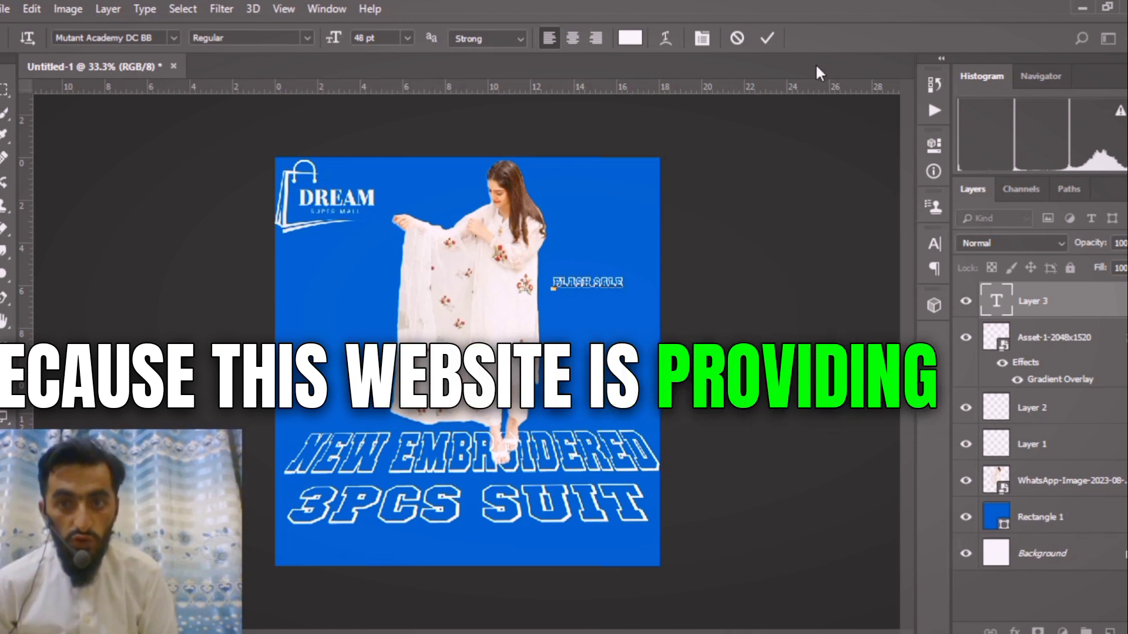
left_click(767, 37)
key("v")
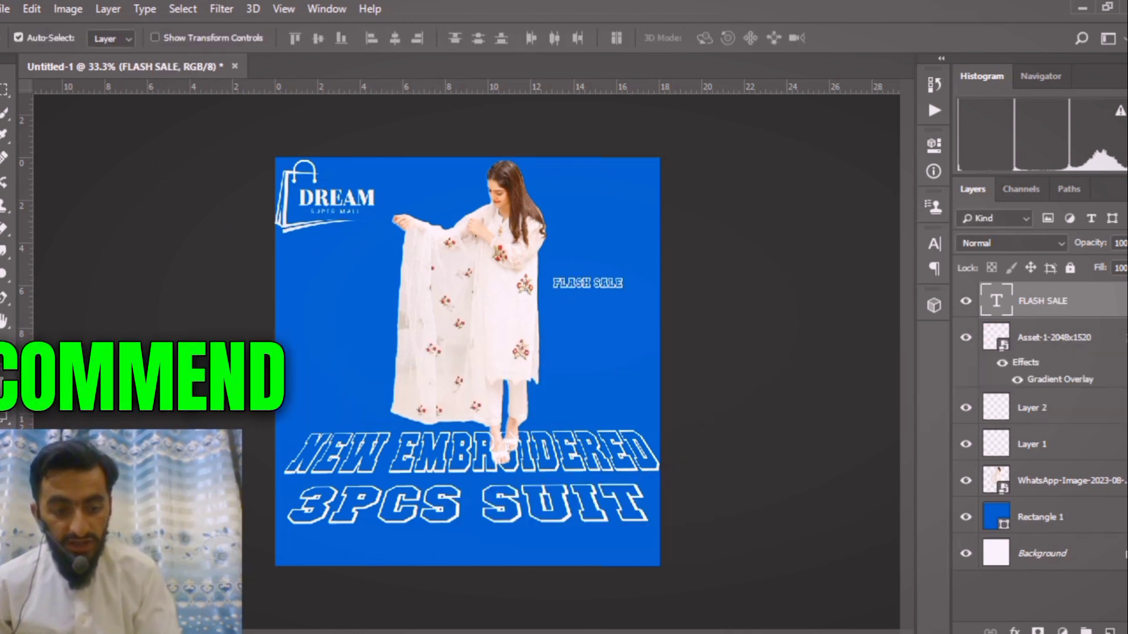
Scale the FLASH SALE text to about 185% and place it in the poster's upper-right corner at about X 1084, Y 132 px.
key("ctrl+t")
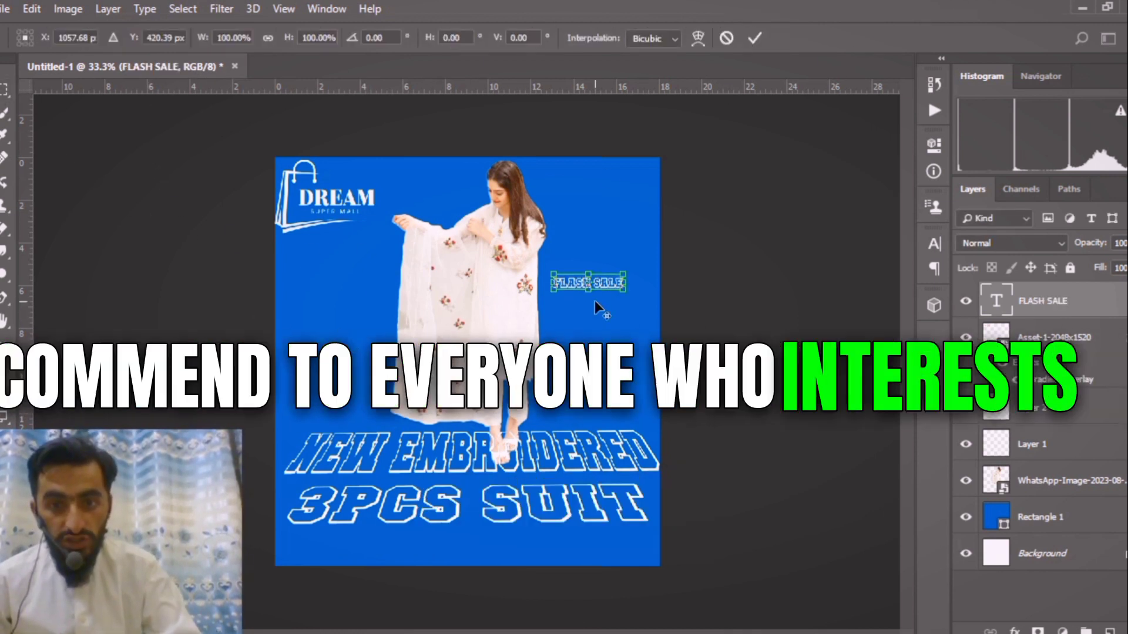
left_click_drag(625, 291, 628, 198)
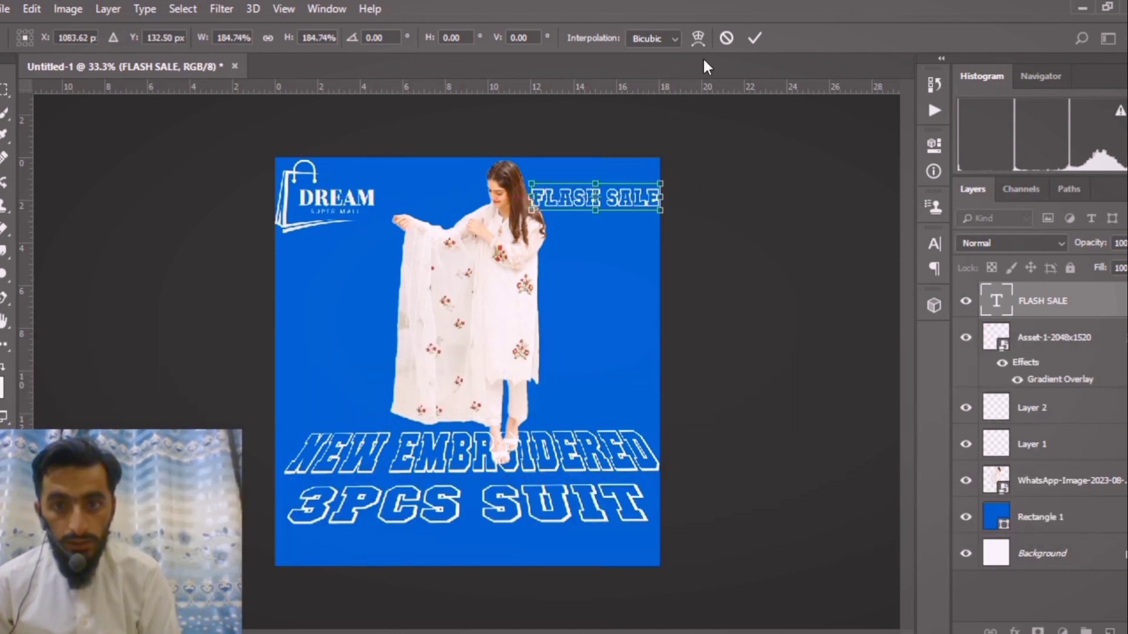
left_click(754, 39)
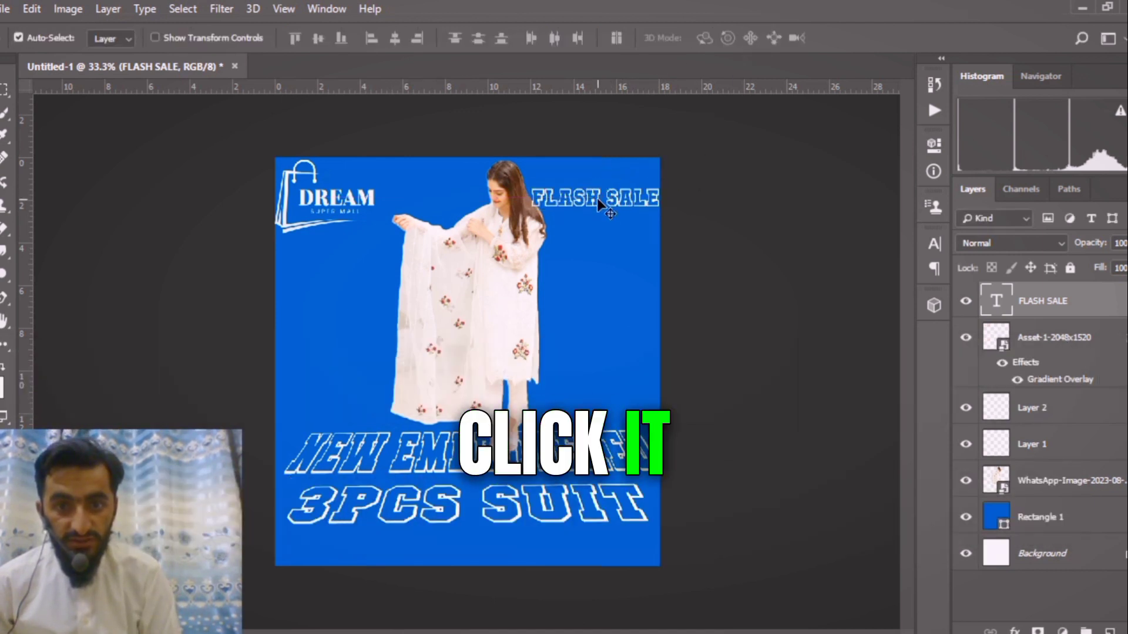
left_click_drag(597, 199, 600, 201)
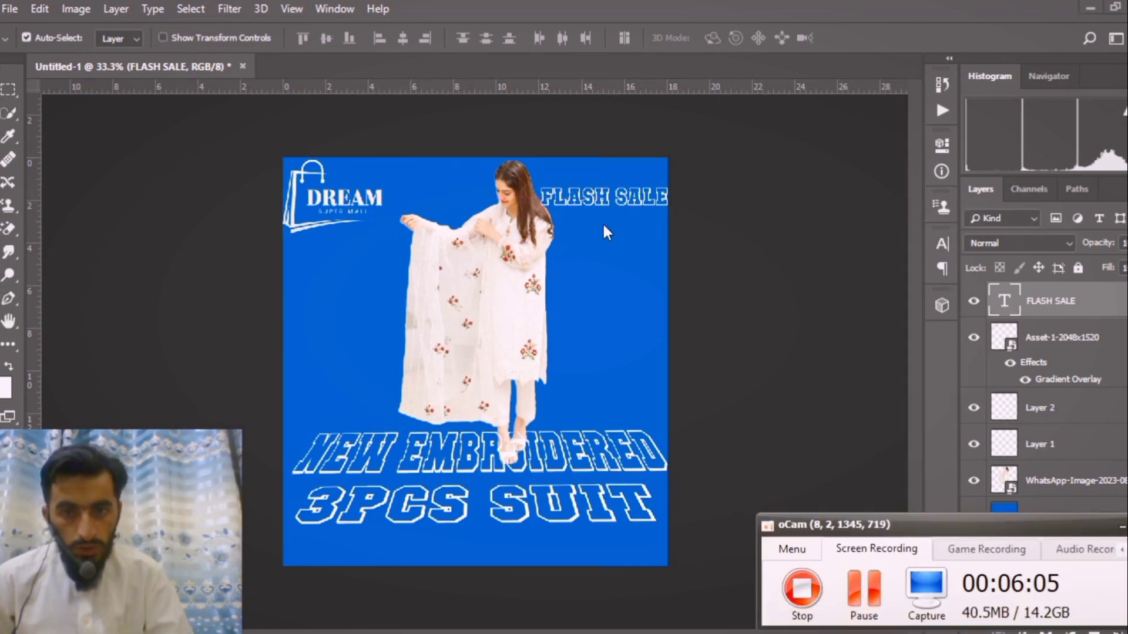
Duplicate the FLASH SALE text straight below at the woman's waist height and change the copy's wording to 14%.
left_click(626, 200)
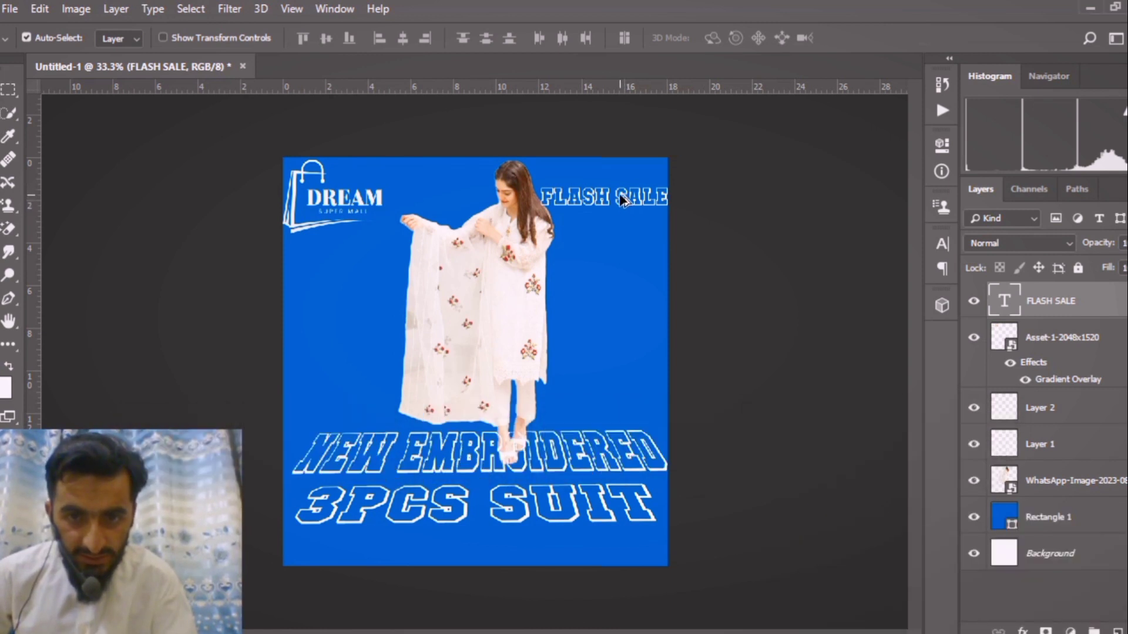
left_click_drag(624, 201, 624, 304)
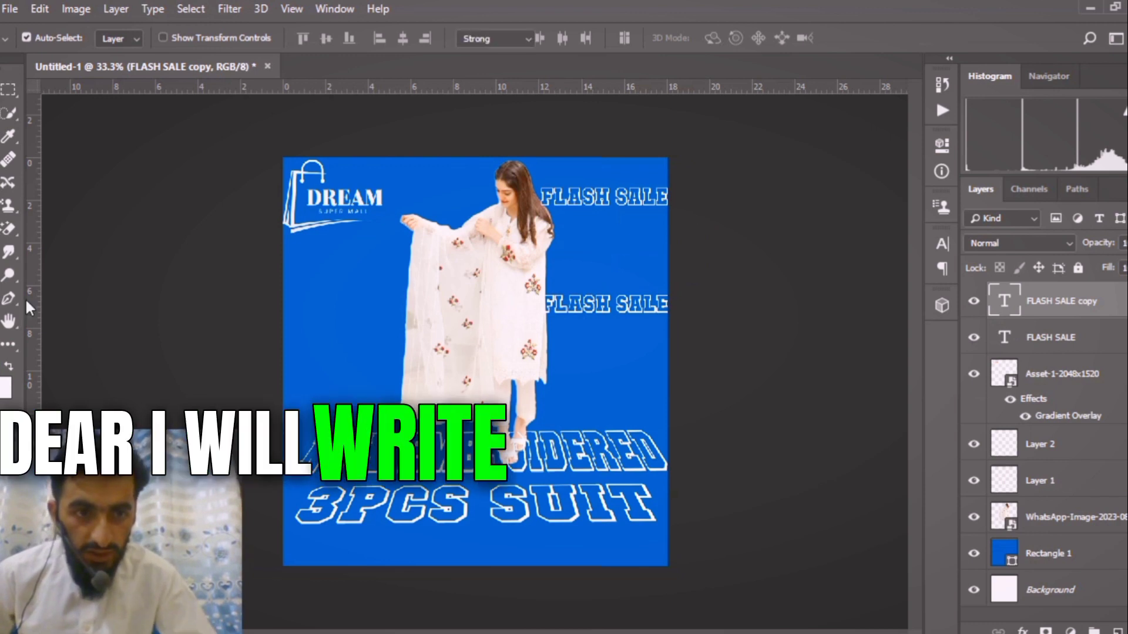
key("t")
left_click_drag(670, 304, 526, 310)
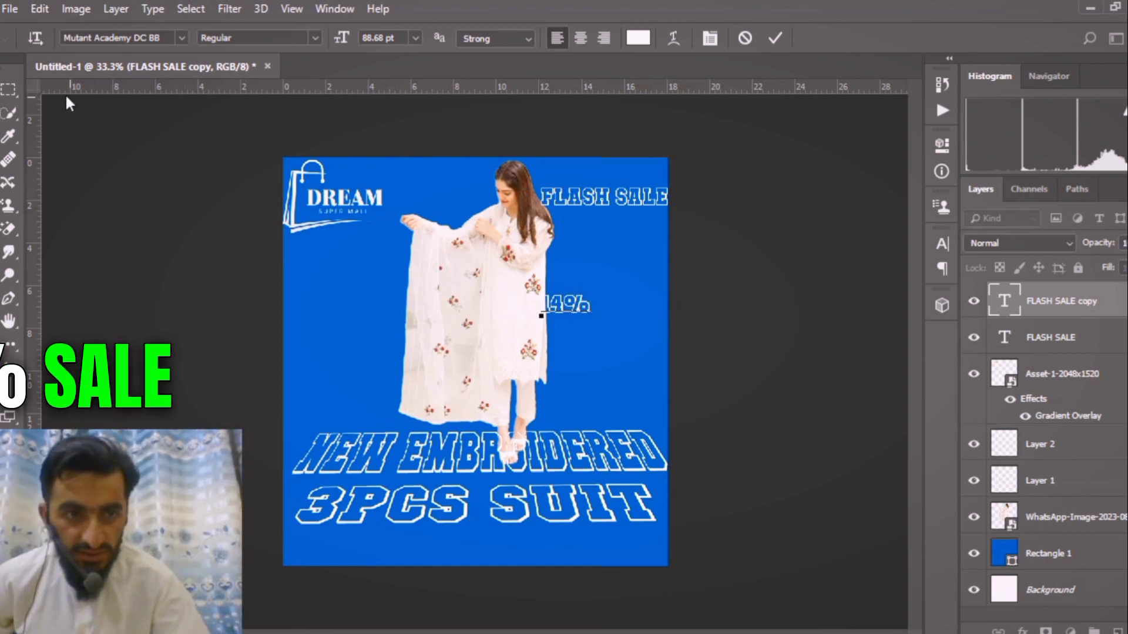
Duplicate the 14% text directly beneath itself and change the copy's wording to SALE.
left_click_drag(575, 303, 574, 332)
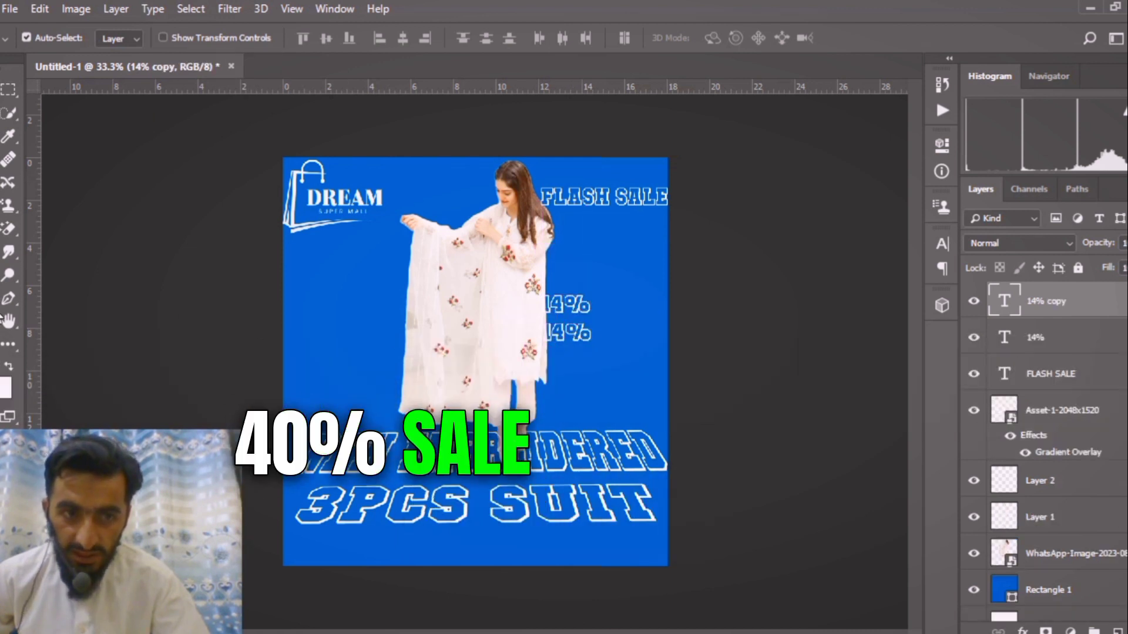
key("t")
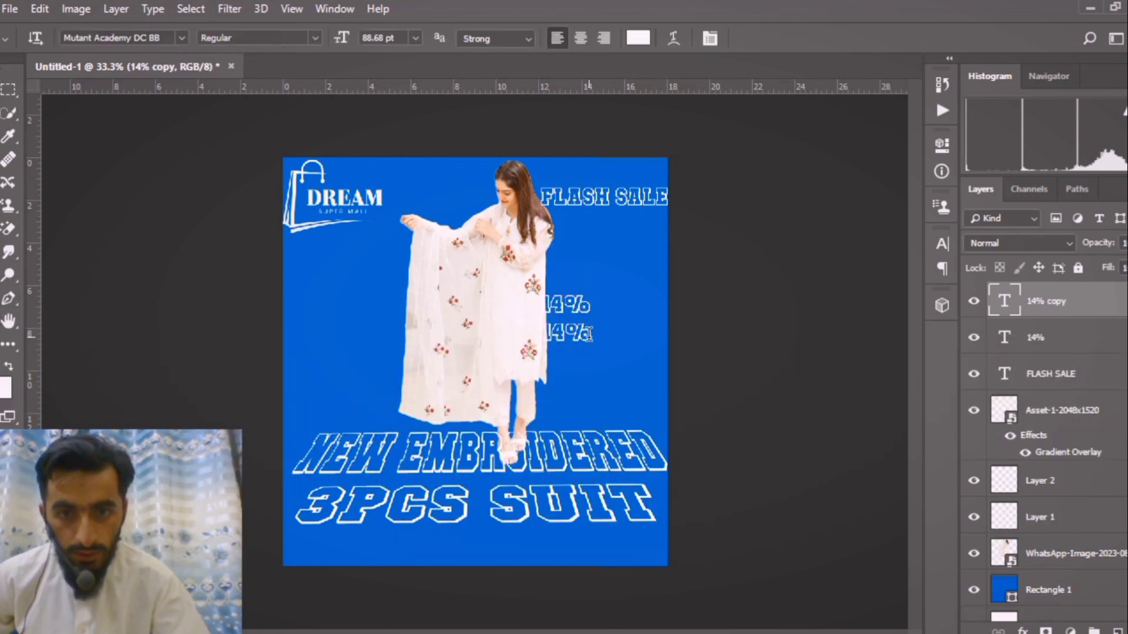
left_click_drag(589, 334, 517, 334)
key("BackSpace")
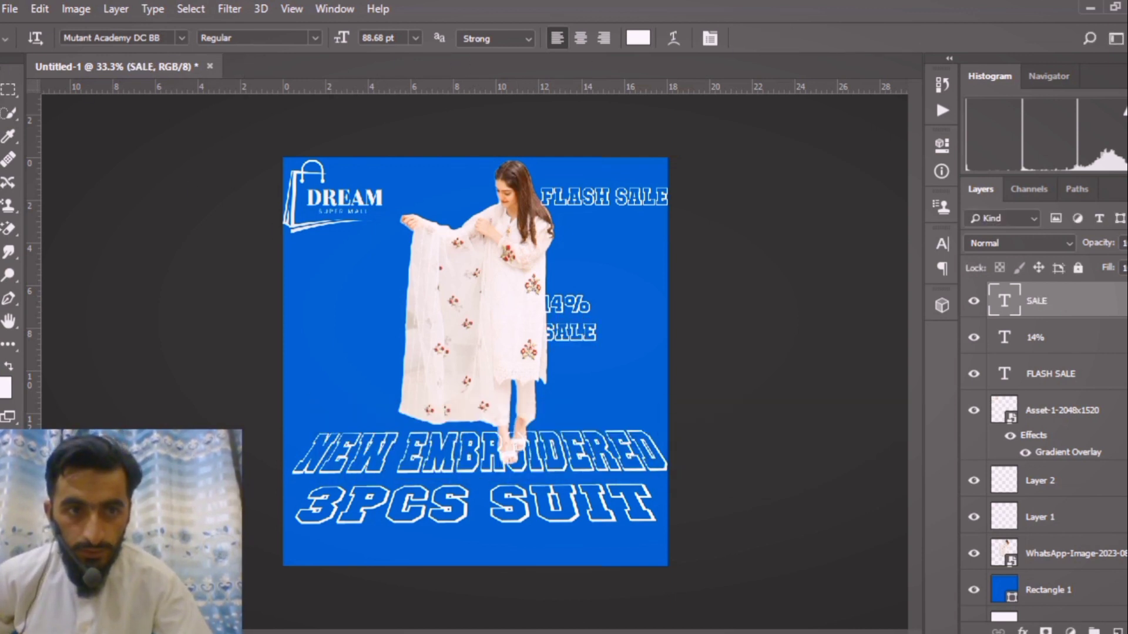
Move the 14% and SALE texts clear of the woman at about 140% scale, and lower 14% closer to SALE.
key("v")
left_click(576, 302, "shift")
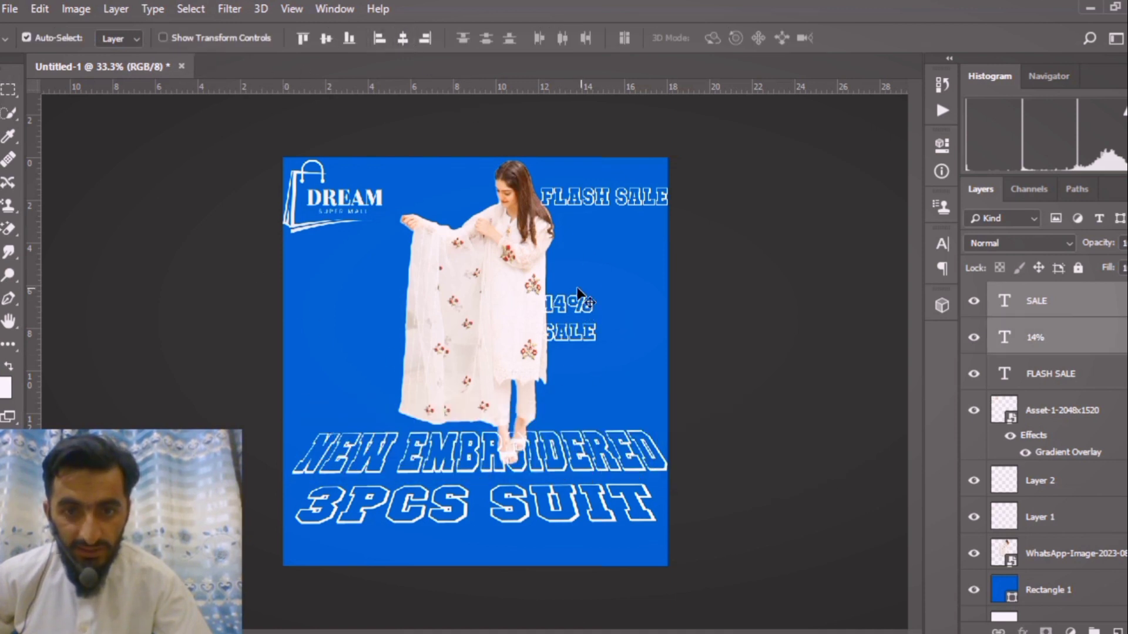
left_click_drag(624, 309, 618, 311)
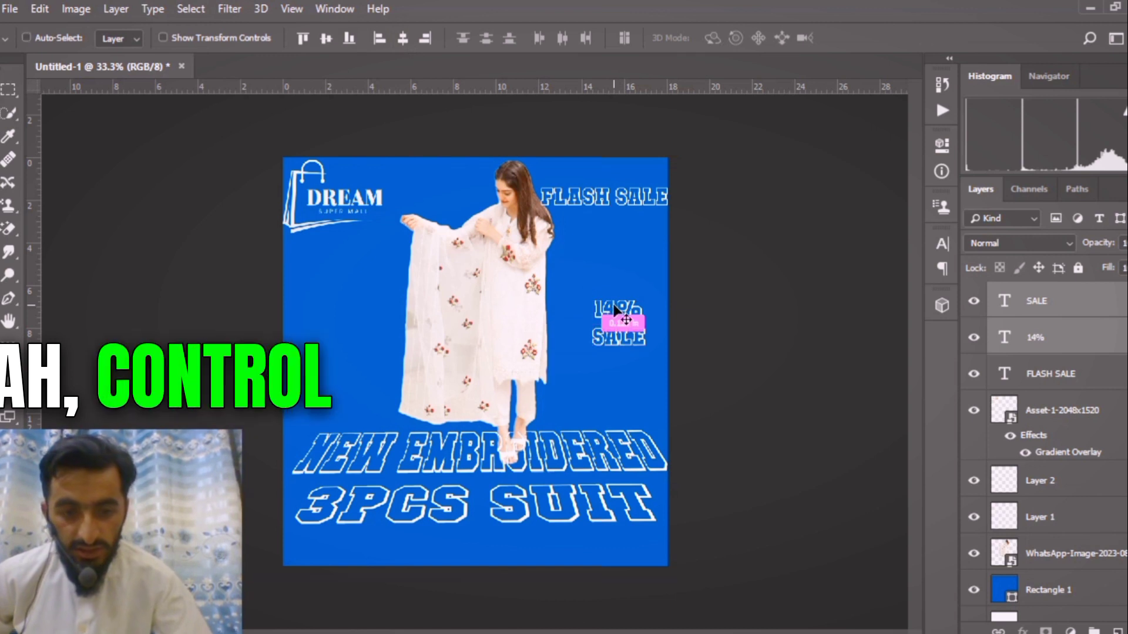
key("ctrl+t")
left_click_drag(644, 349, 657, 356)
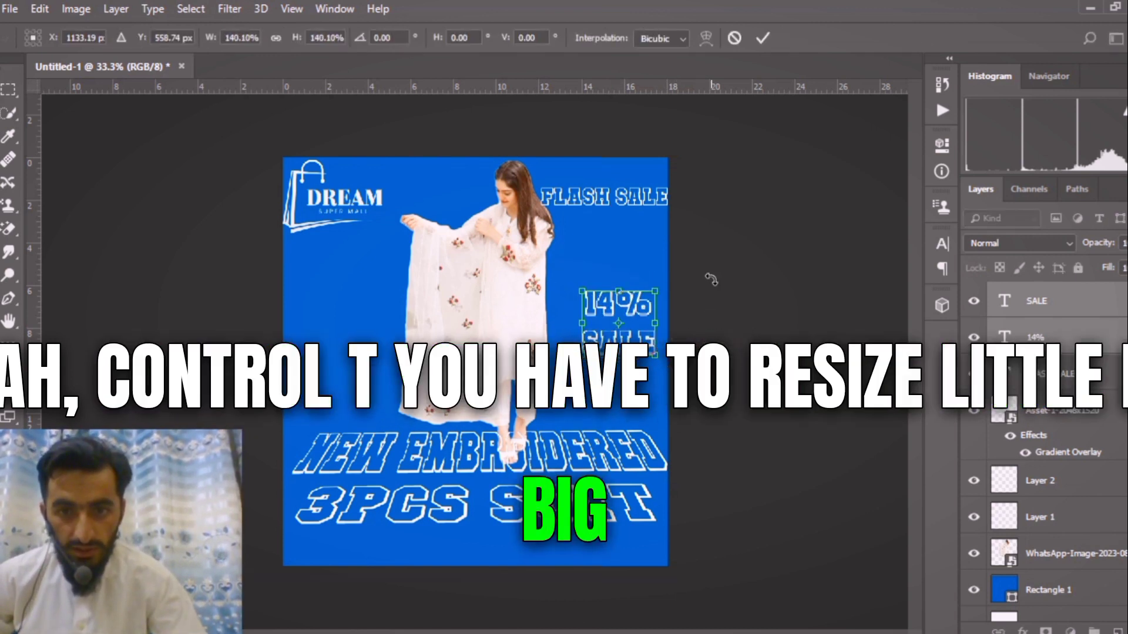
key("Return")
left_click_drag(619, 297, 611, 317)
left_click(721, 272)
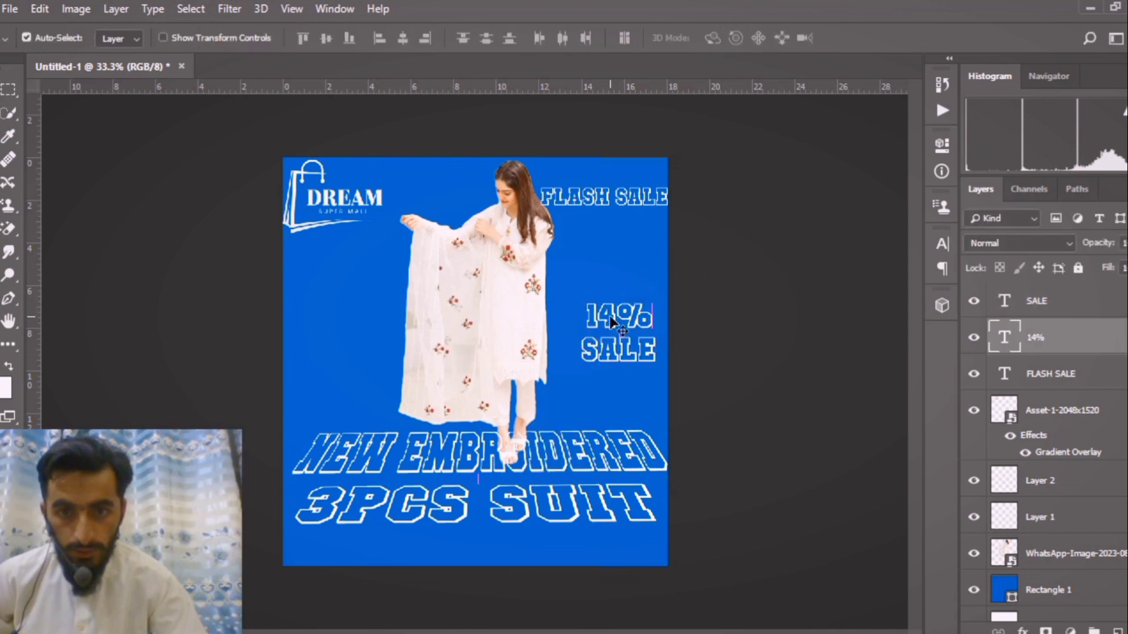
Copy the 14% and SALE texts together to the poster's left edge and change the copies' wording to NEW and ARRIVAL.
left_click(624, 354, "shift")
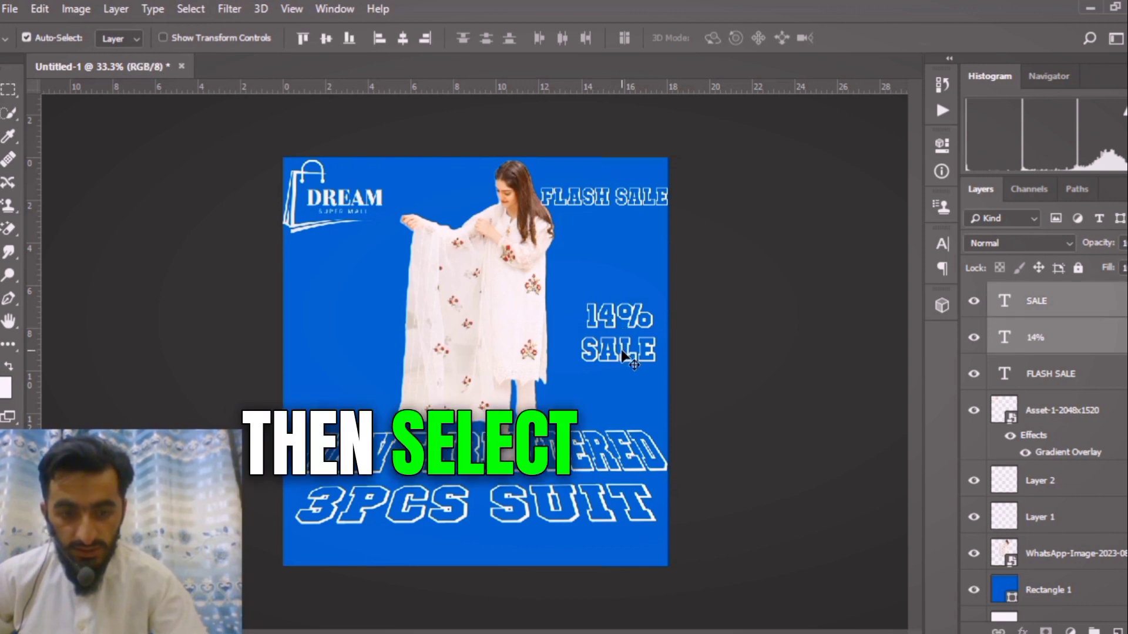
left_click_drag(624, 354, 322, 360, "alt")
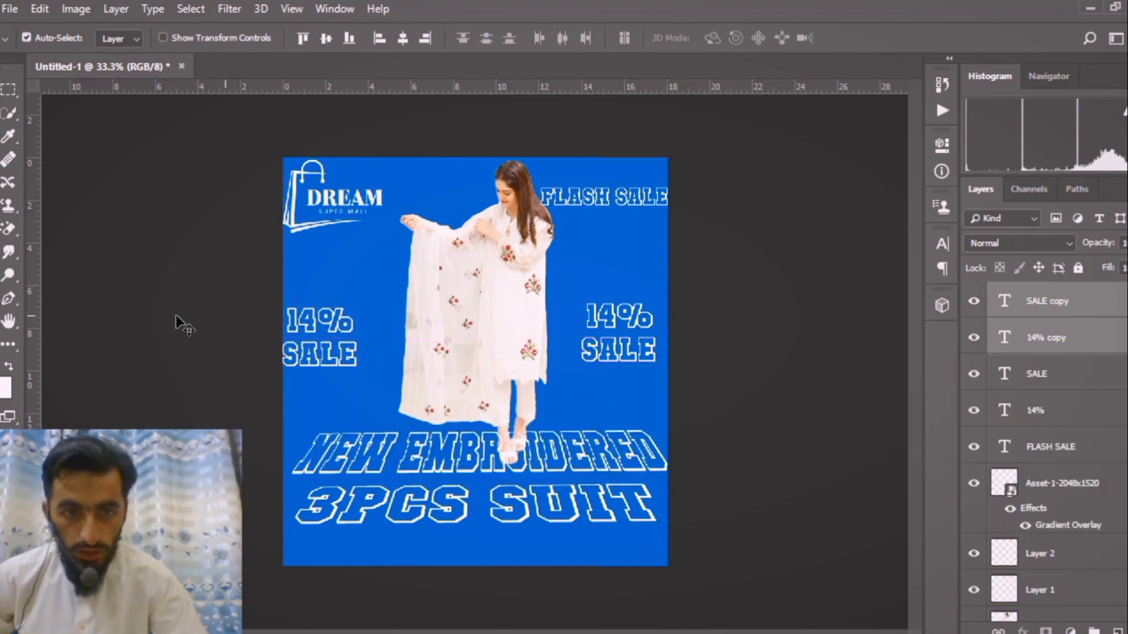
key("t")
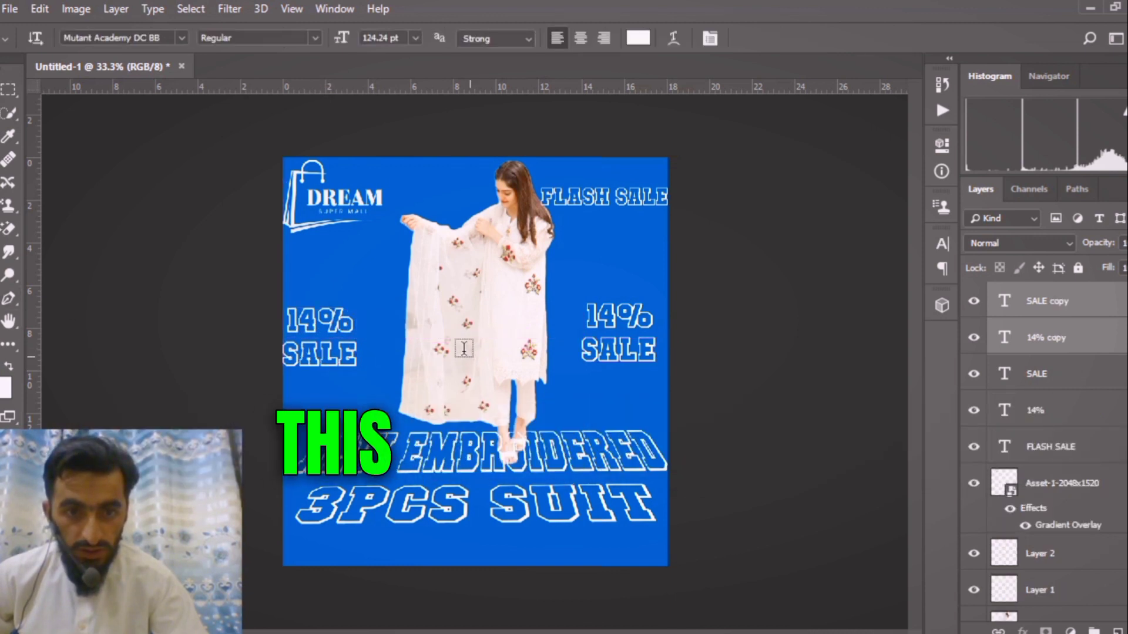
double_click(349, 327)
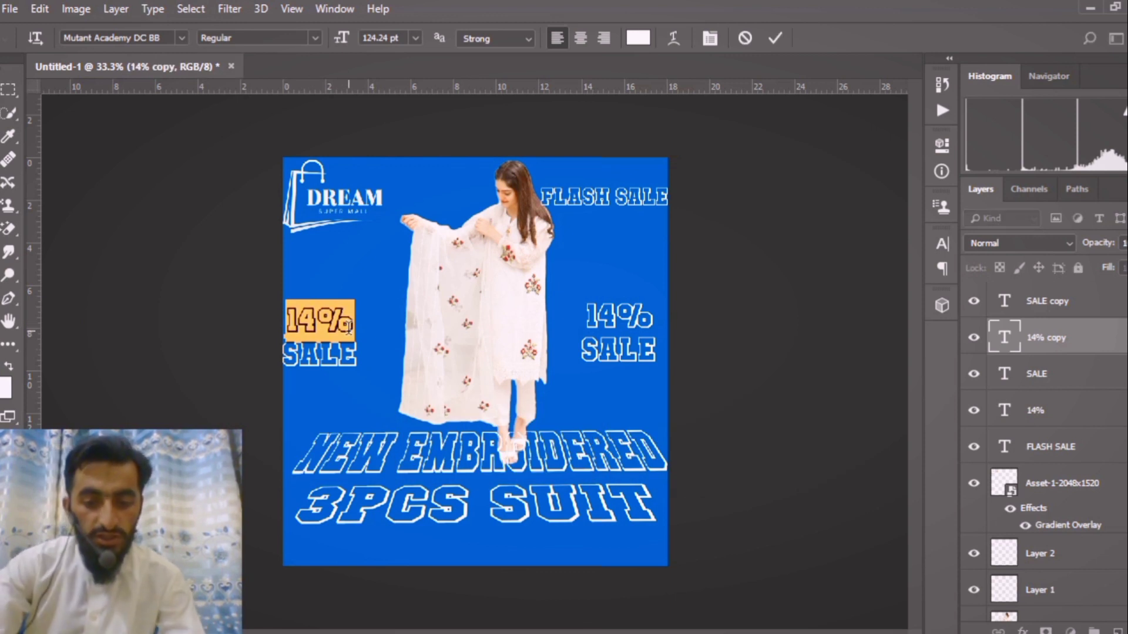
type("NEW")
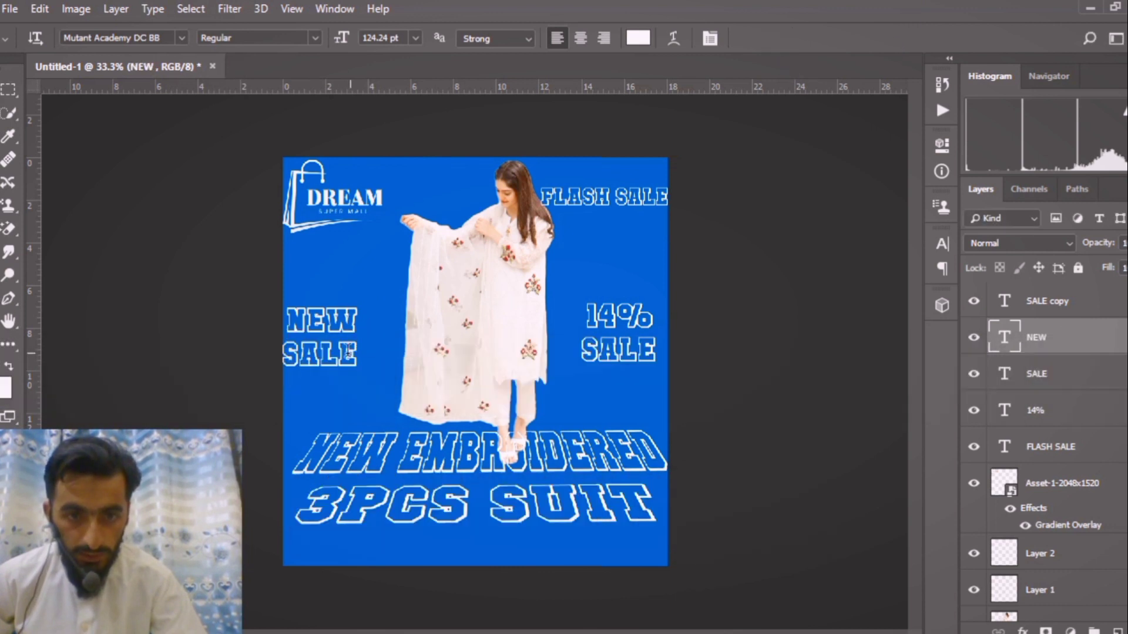
left_click_drag(356, 353, 256, 351)
type("ARRIVA")
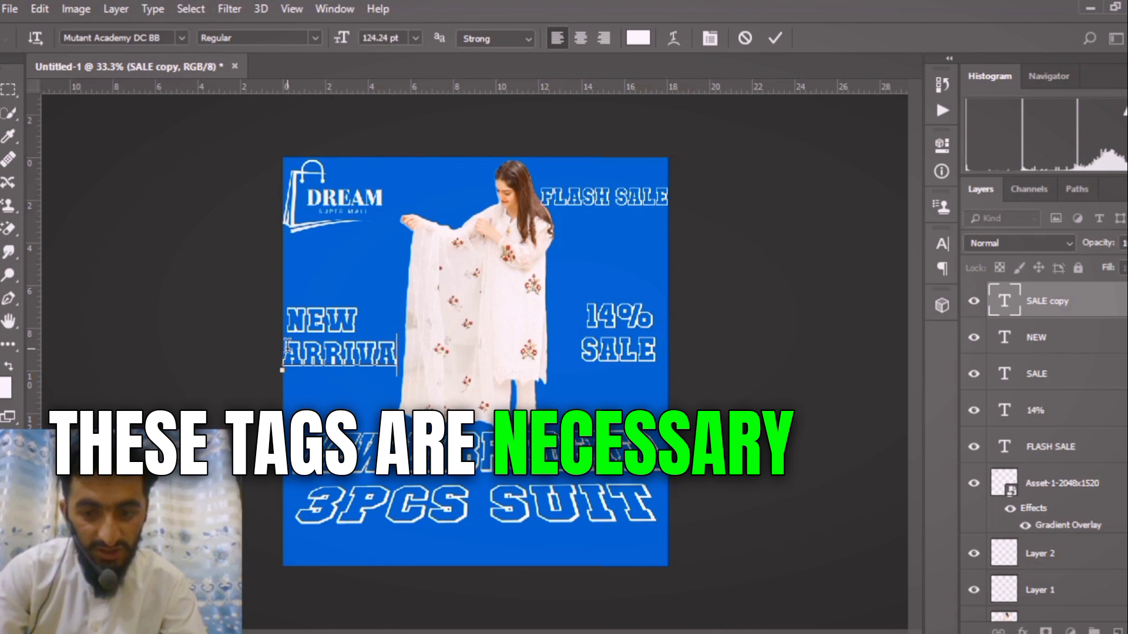
type("L")
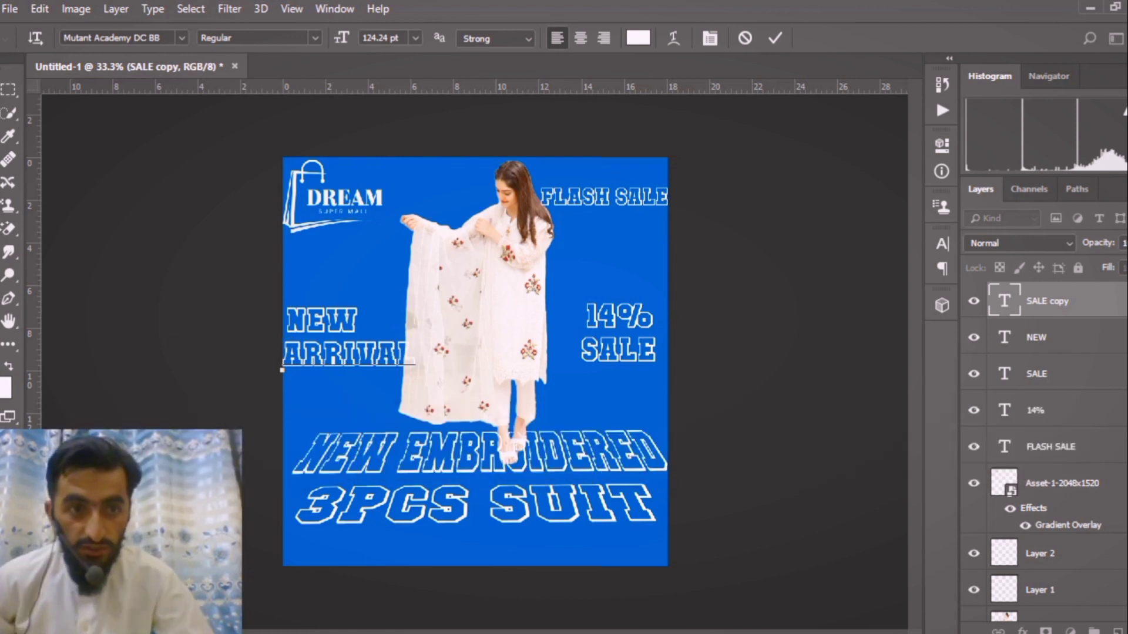
key("ctrl+Return")
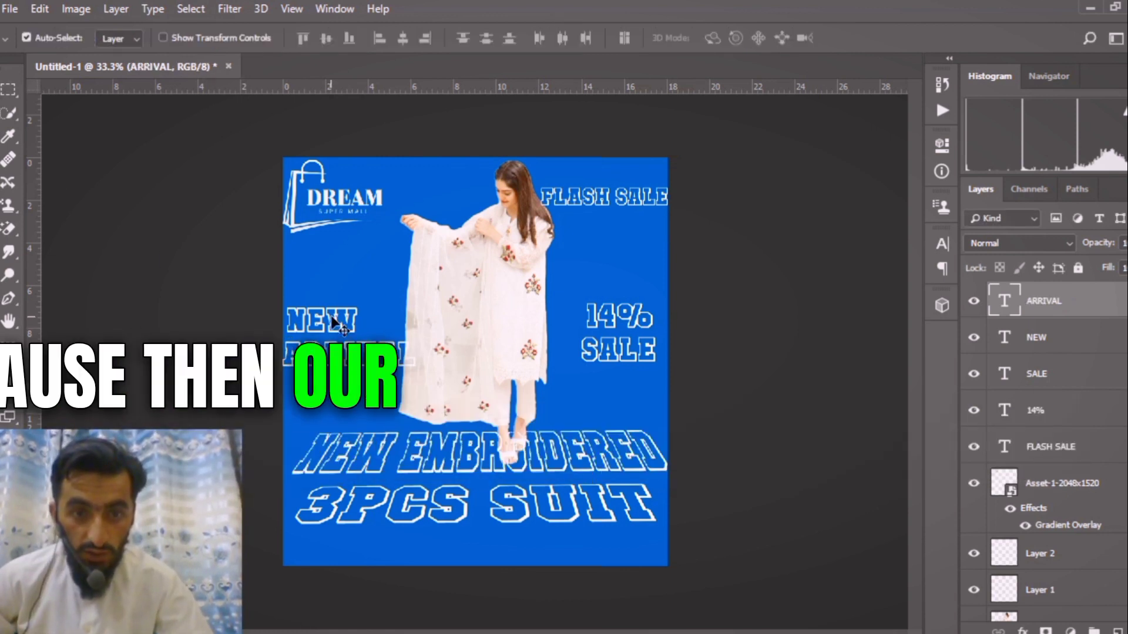
Centre NEW horizontally over ARRIVAL and scale both texts to about 89% against the poster's left edge.
left_click(332, 317, "shift")
left_click(402, 38)
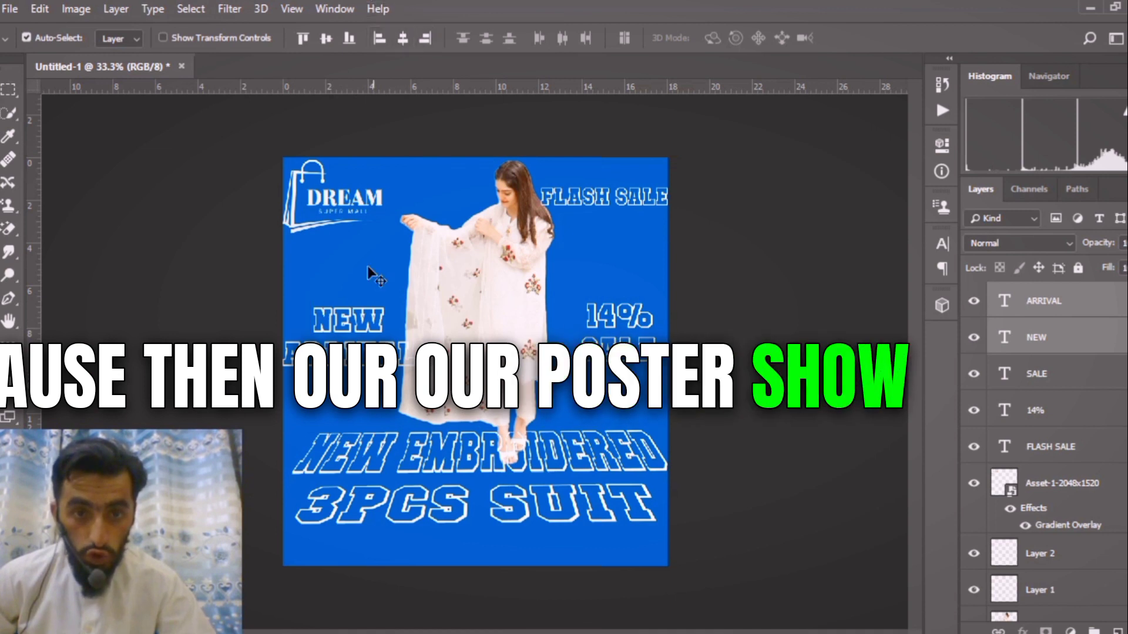
key("ctrl+t")
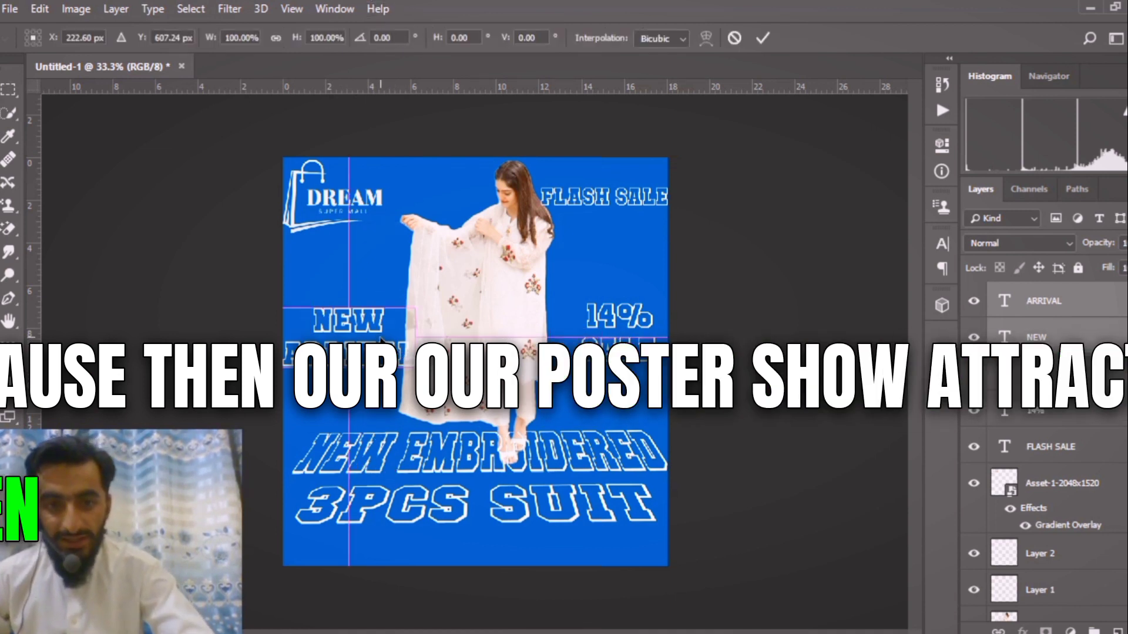
left_click_drag(416, 368, 372, 353)
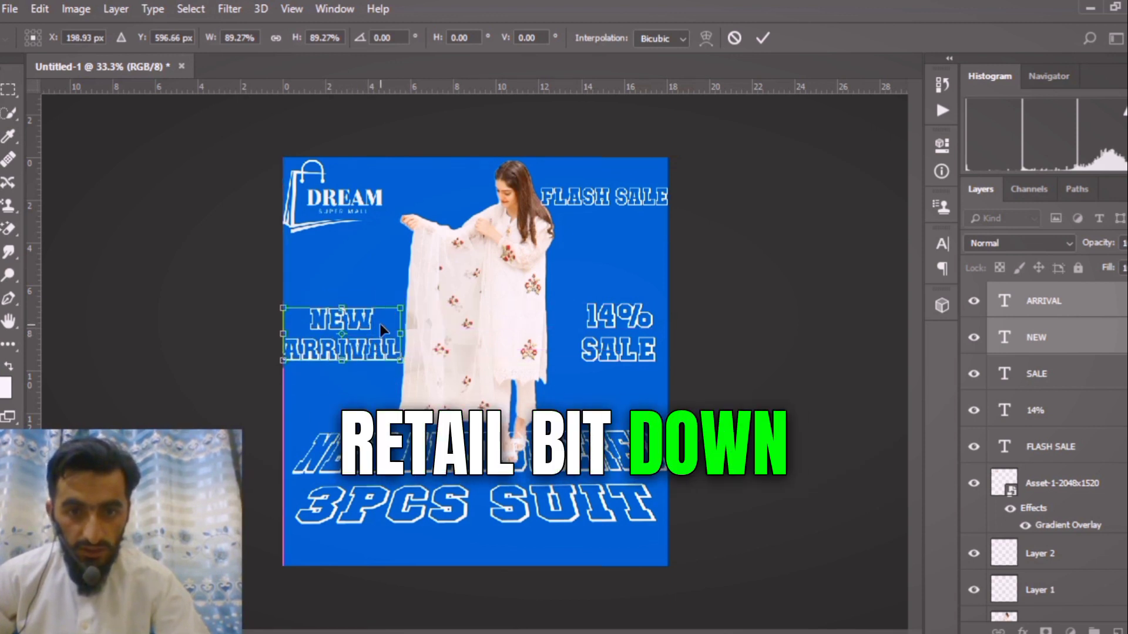
key("Return")
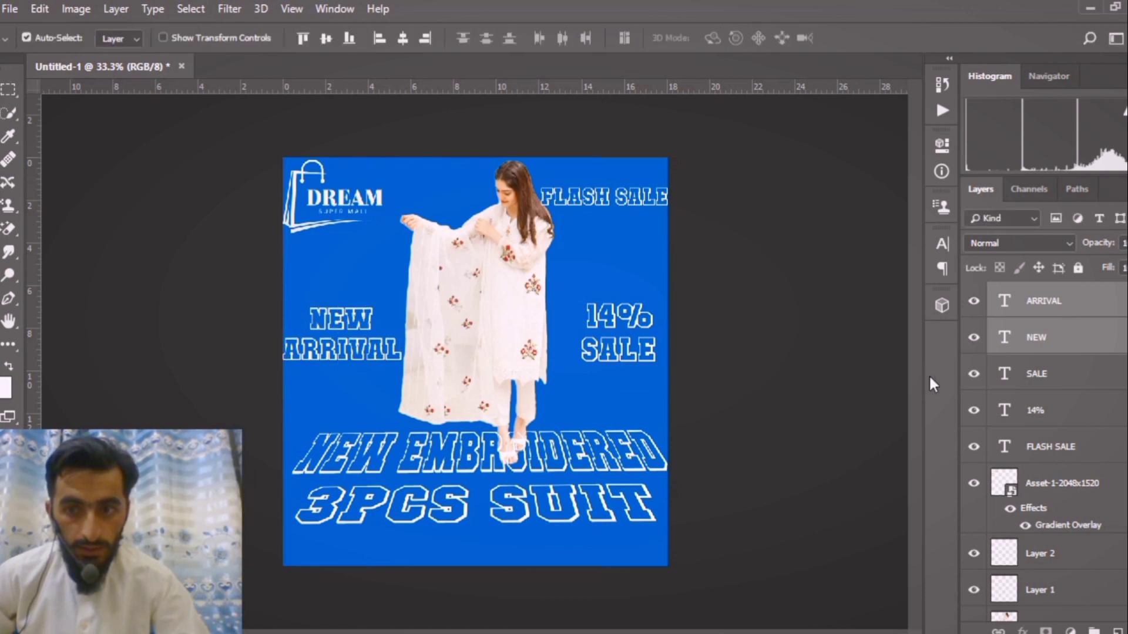
Group all layers from ARRIVAL down to Rectangle 1, excluding the Background, and deselect the group.
left_click(1050, 373, "shift")
left_click_drag(862, 355, 863, 355)
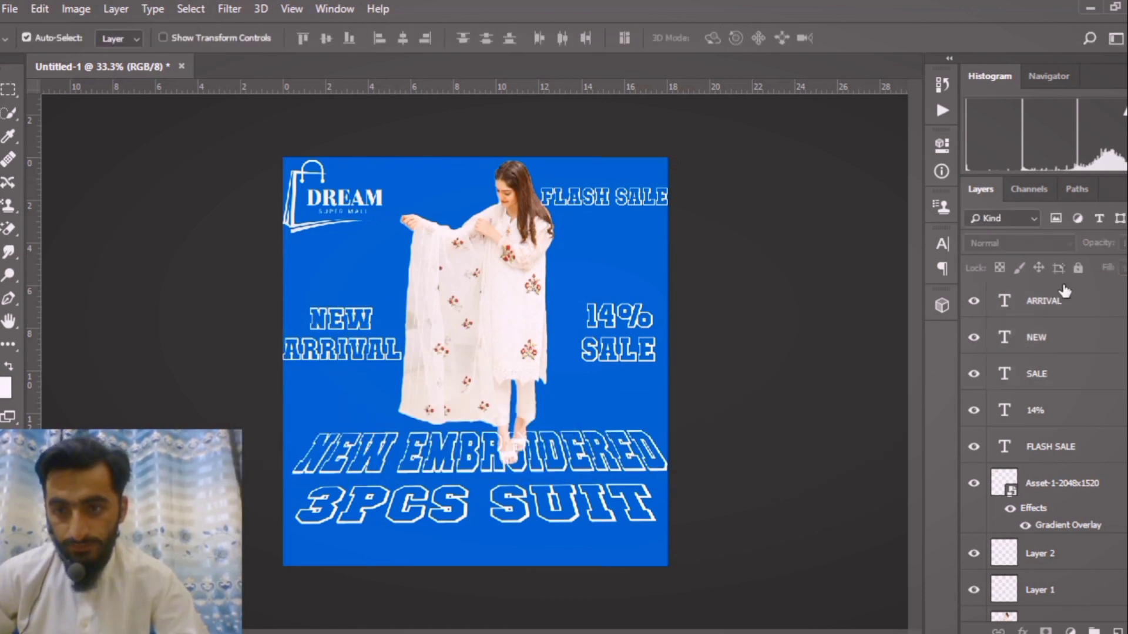
left_click(1054, 311)
left_click(1053, 336, "shift")
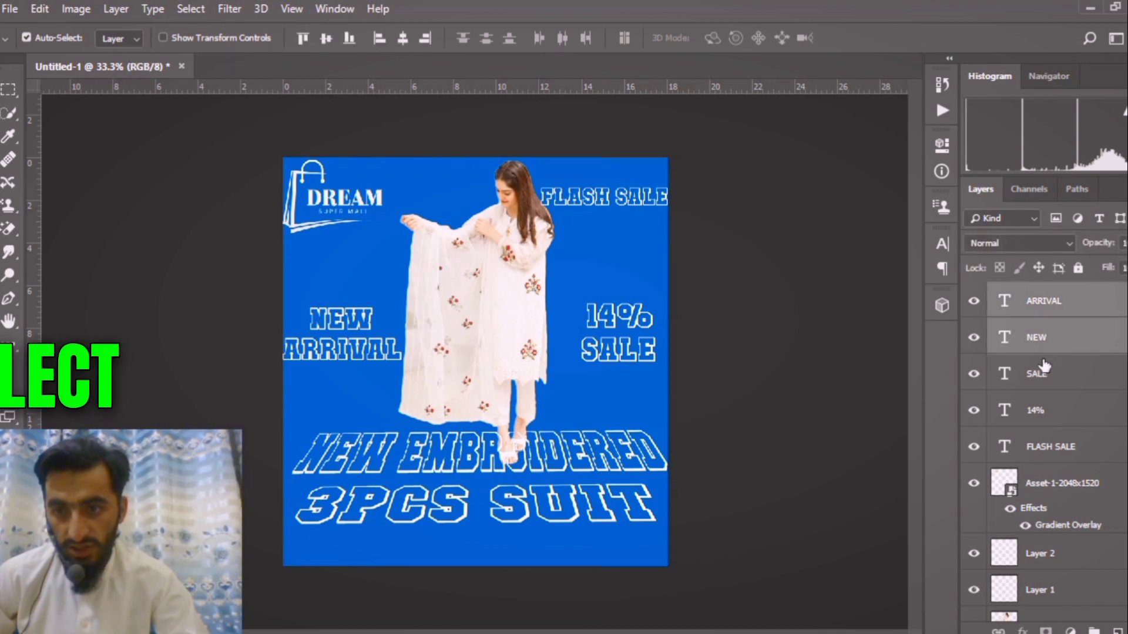
left_click(1049, 375, "shift")
left_click(1044, 413, "shift")
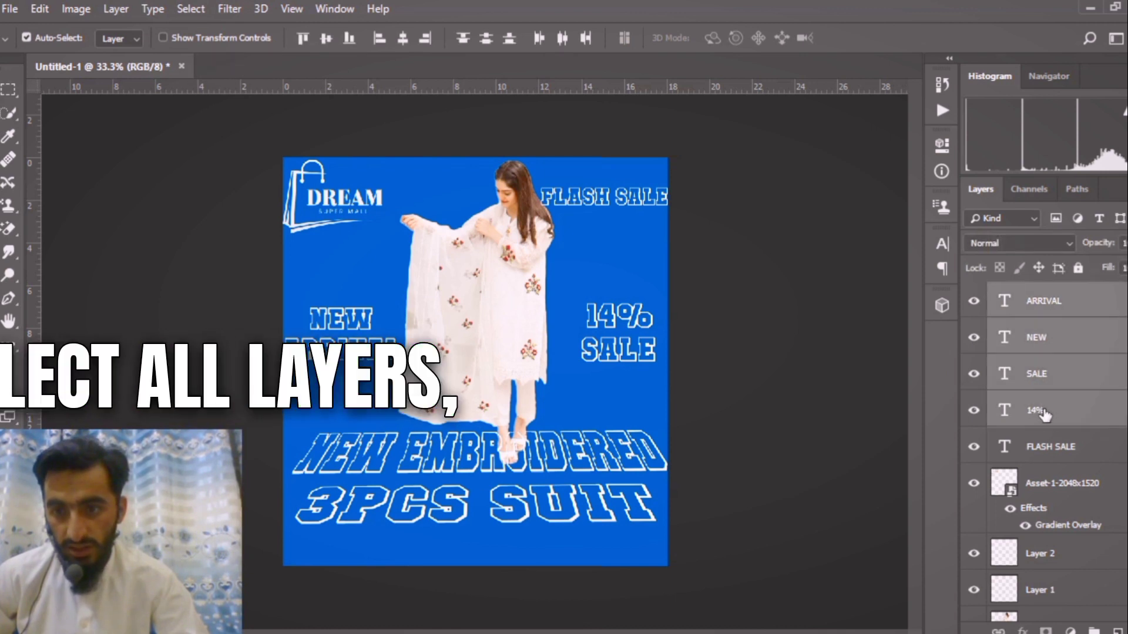
left_click(1048, 446, "shift")
left_click(1046, 484, "shift")
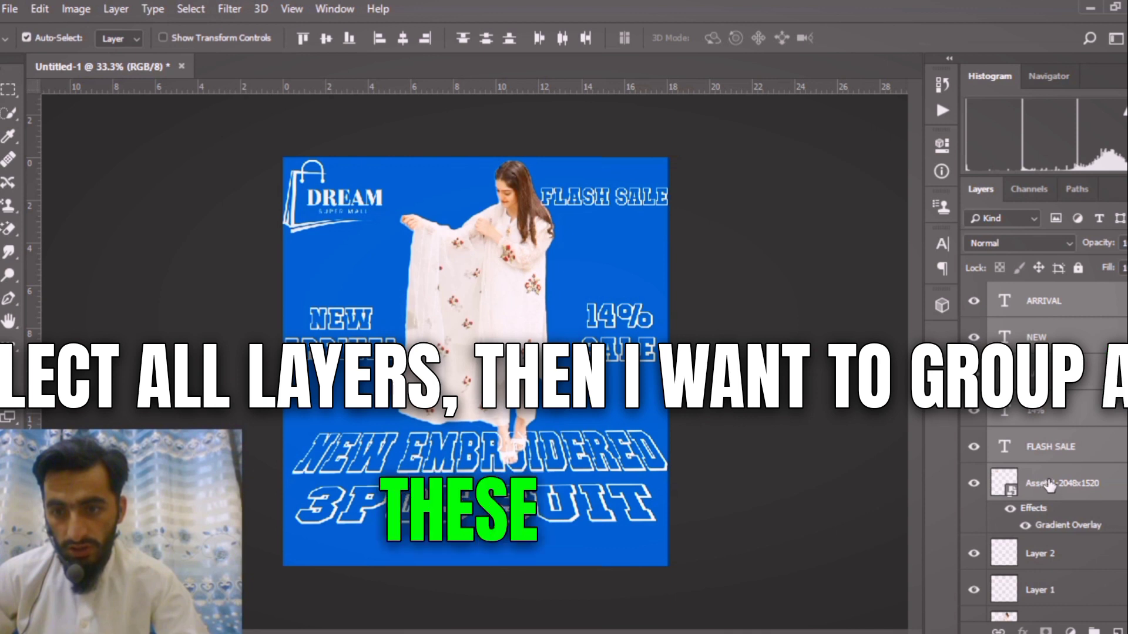
scroll(1049, 481, "down", 3)
left_click(1057, 464, "shift")
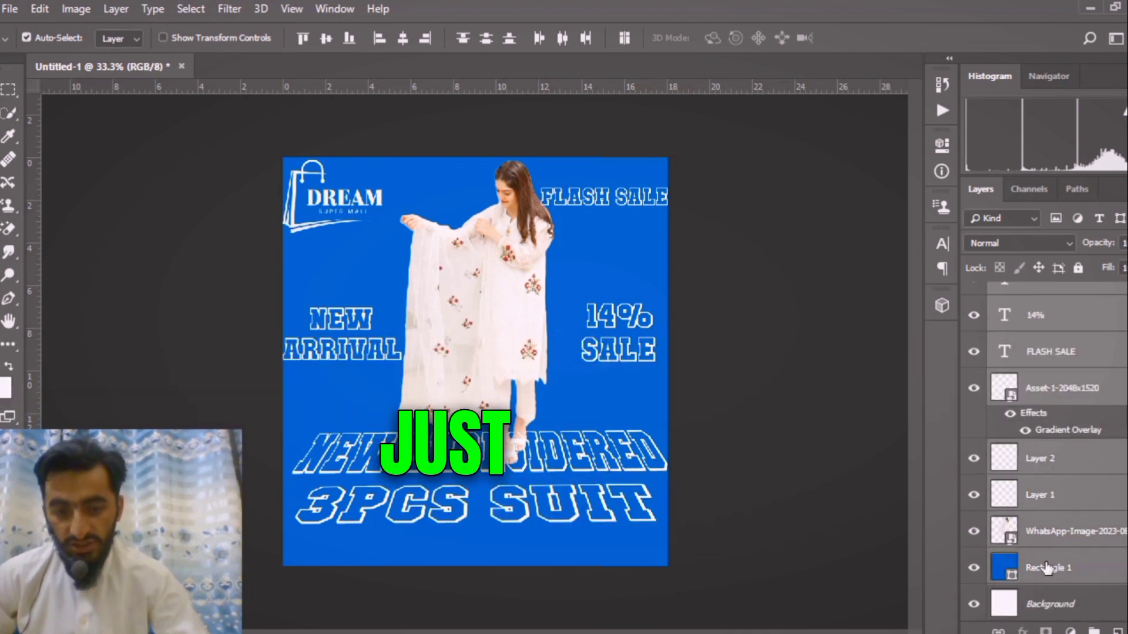
key("ctrl+g")
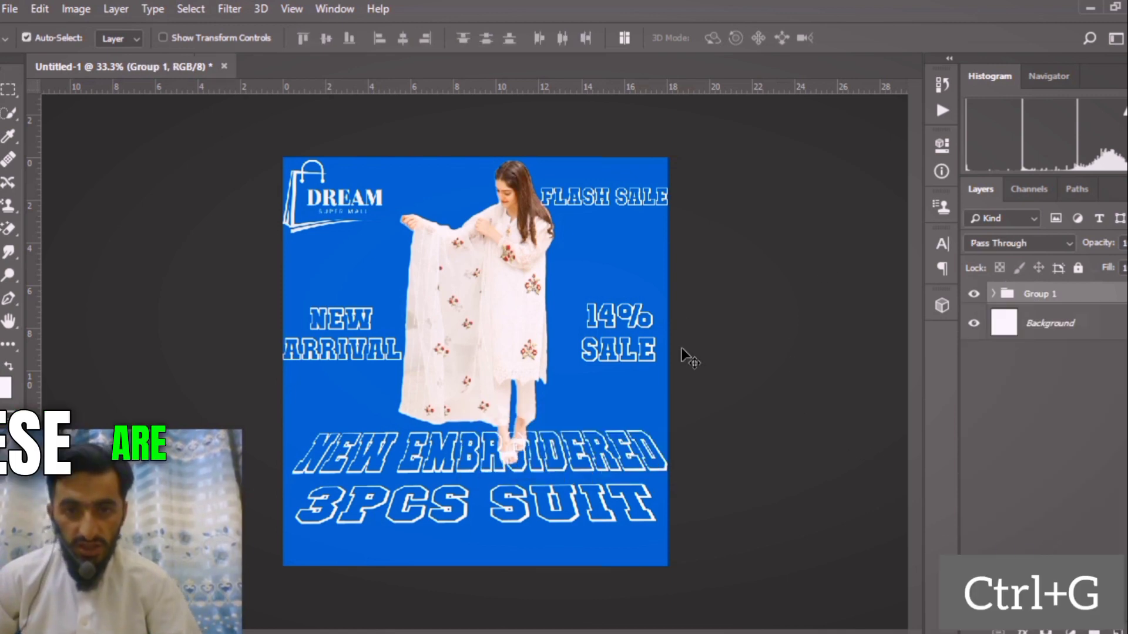
left_click(183, 276)
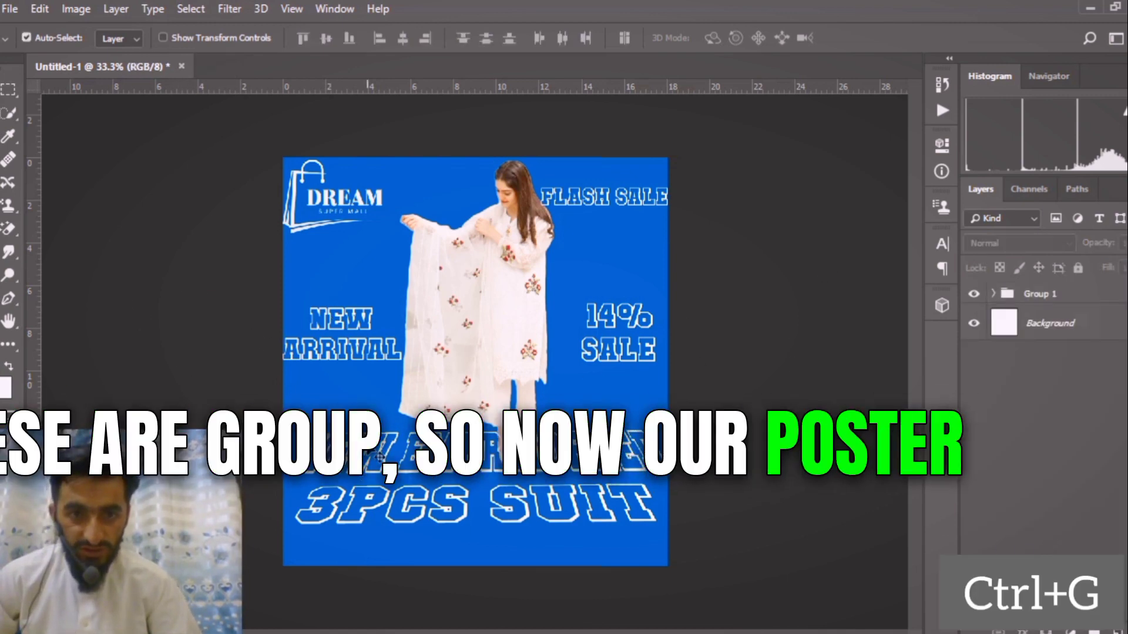